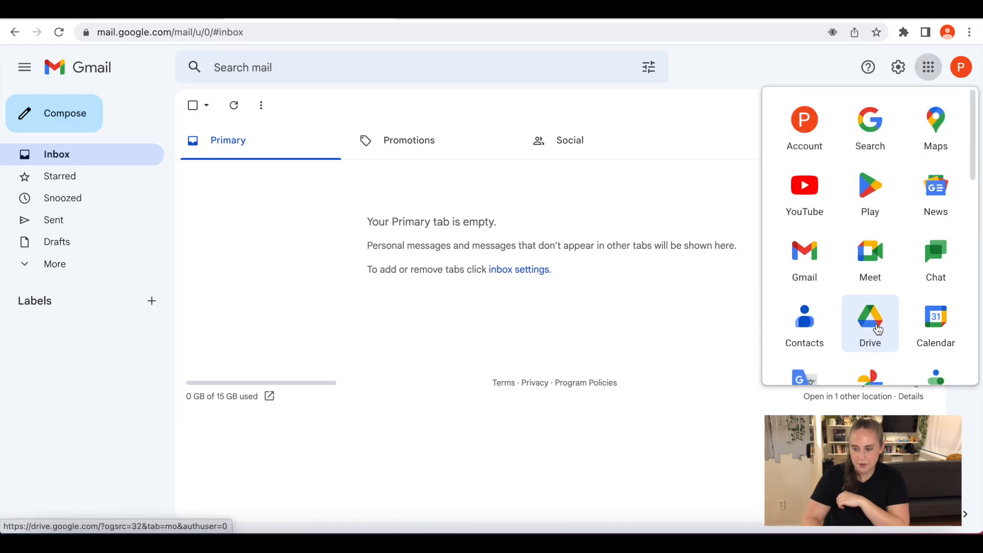
Step: Switch from Gmail to Google Drive and create a folder named "Board Game Design Files" in My Drive
left_click(872, 325)
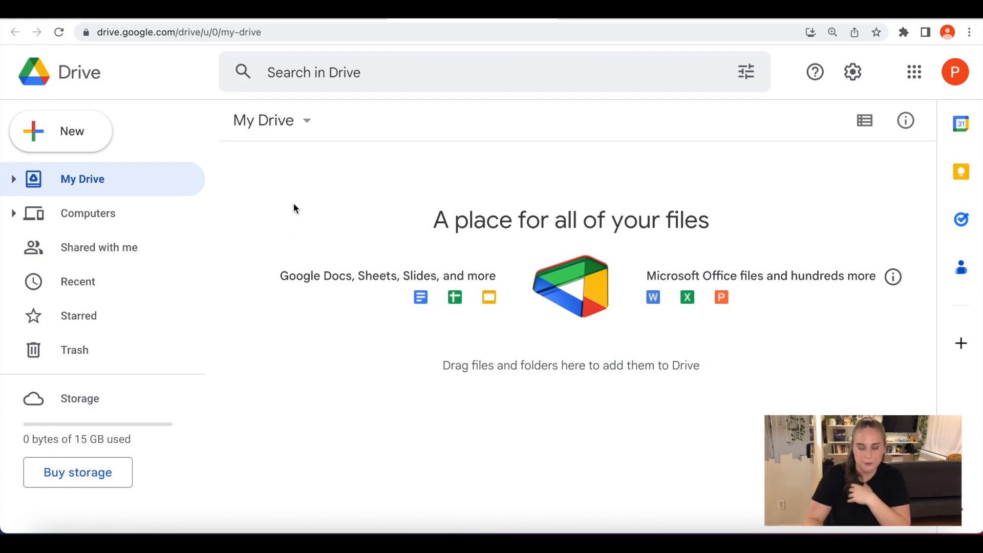
left_click(60, 137)
left_click(80, 137)
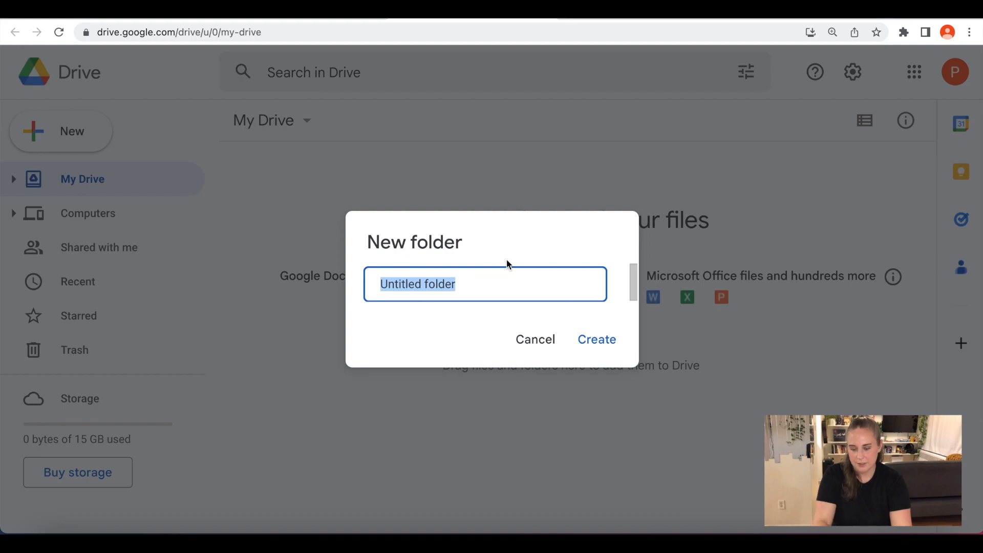
type("Board Game")
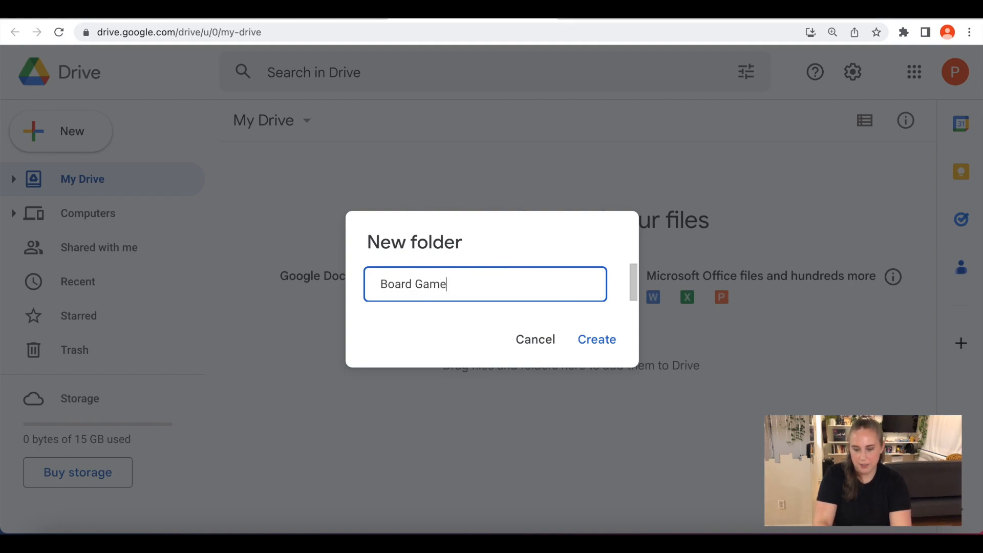
type(" Design Files")
key("Return")
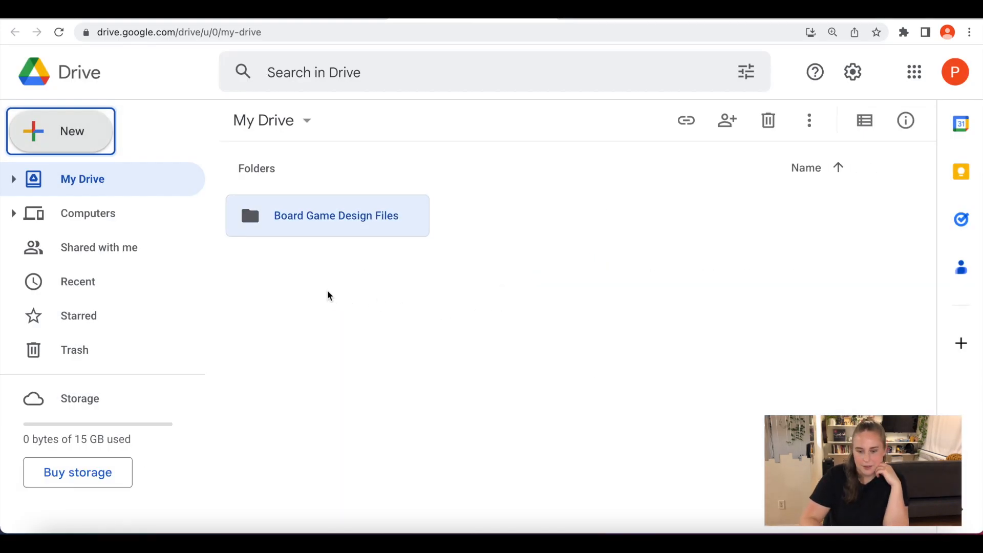
Step: Create a subfolder named "New game #1" inside the Board Game Design Files folder
double_click(313, 228)
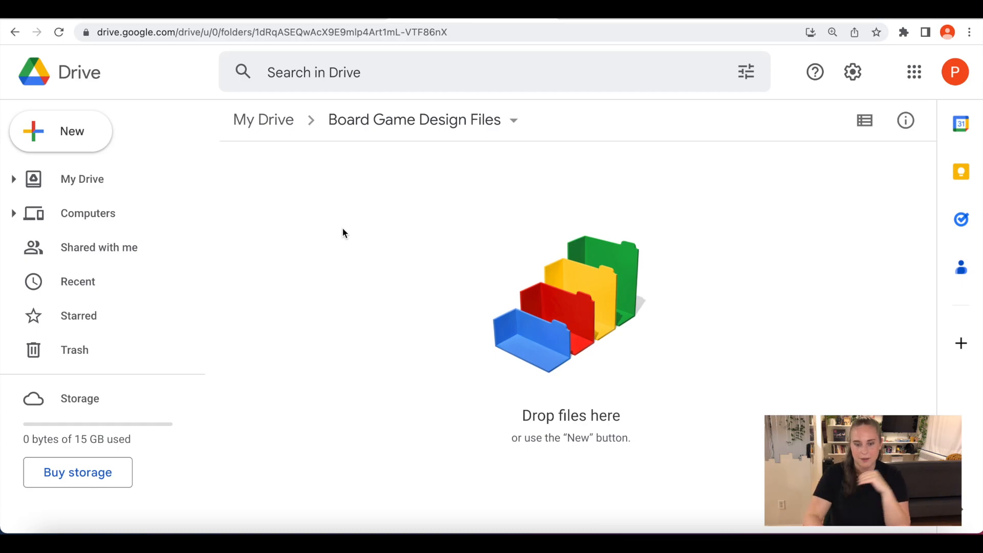
left_click(56, 132)
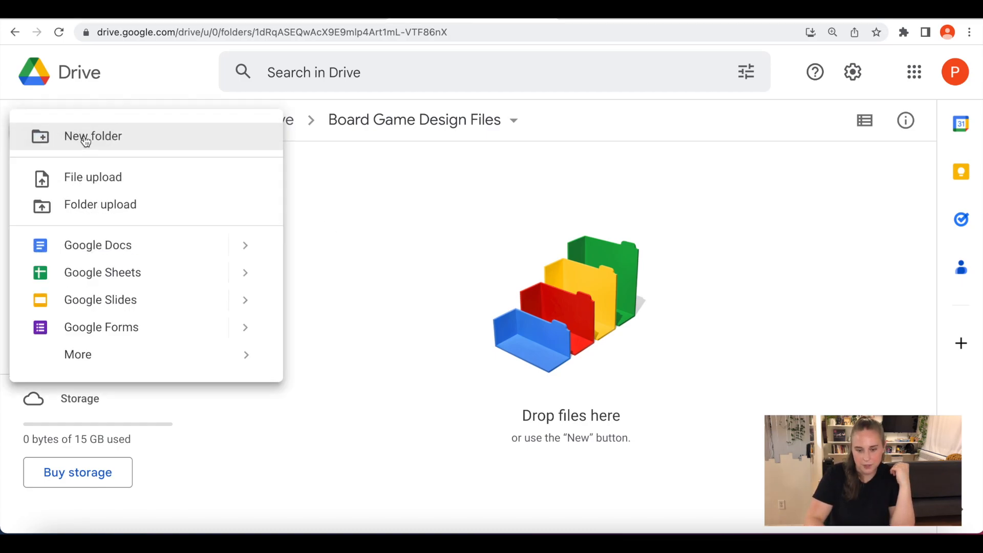
left_click(84, 137)
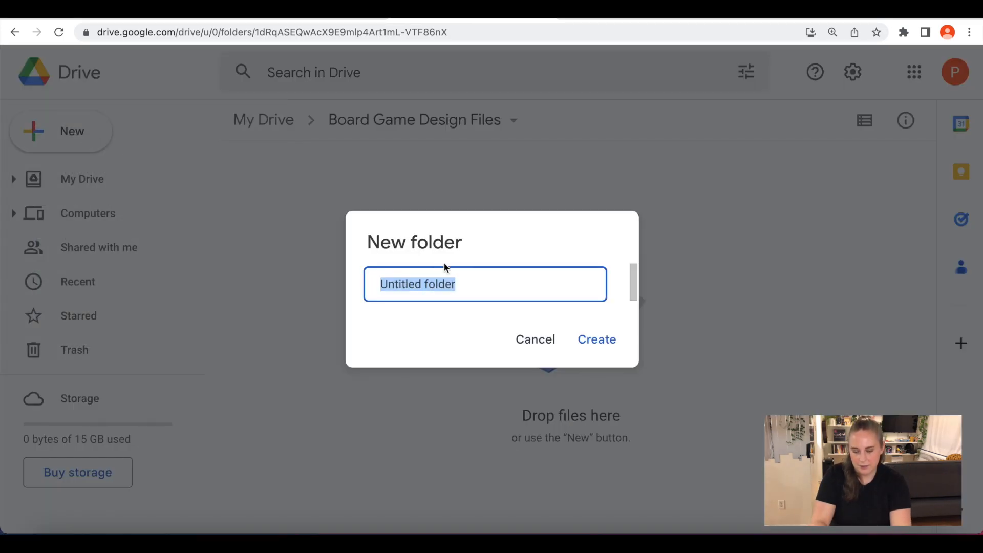
type("New game")
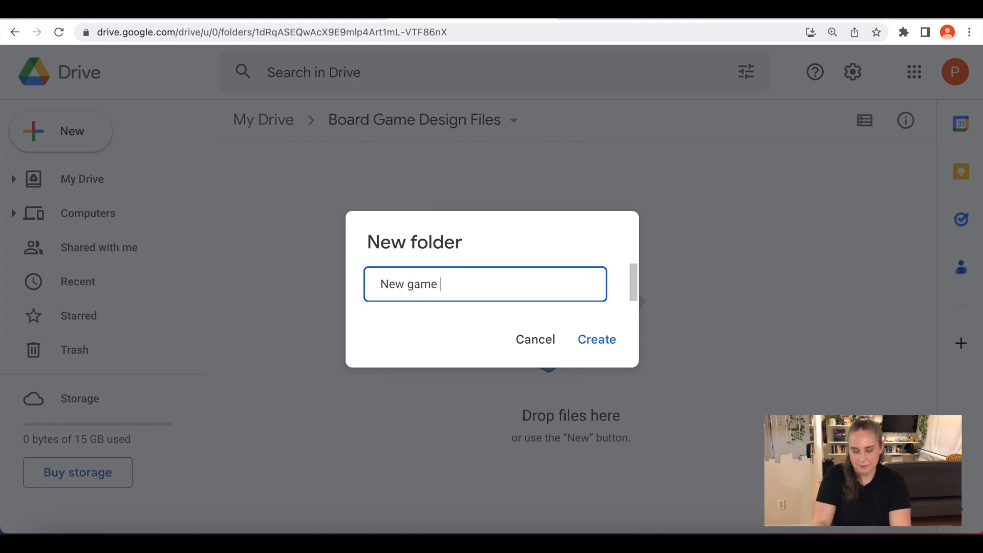
type(" #1")
key("Return")
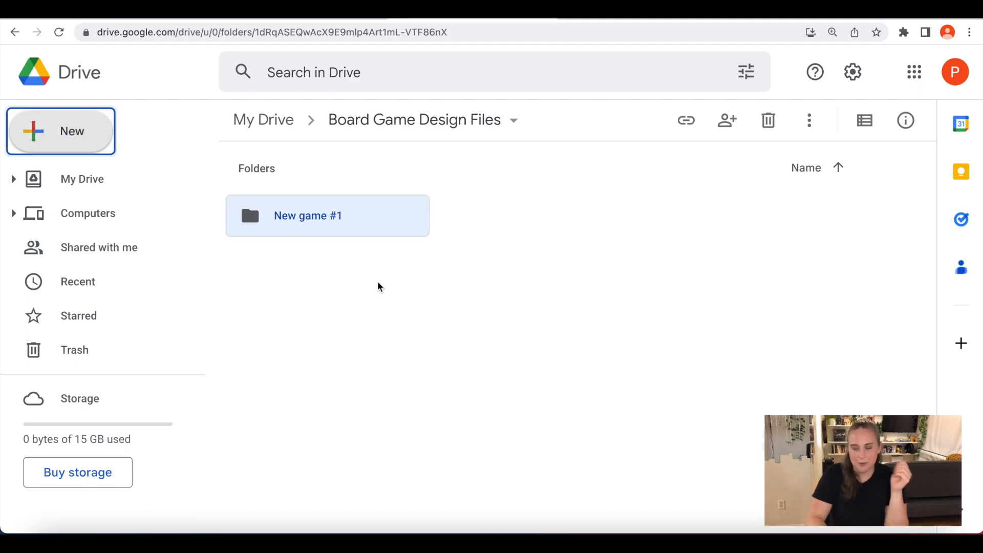
Step: Create a new Google Drawings file inside the "New game #1" folder
double_click(365, 218)
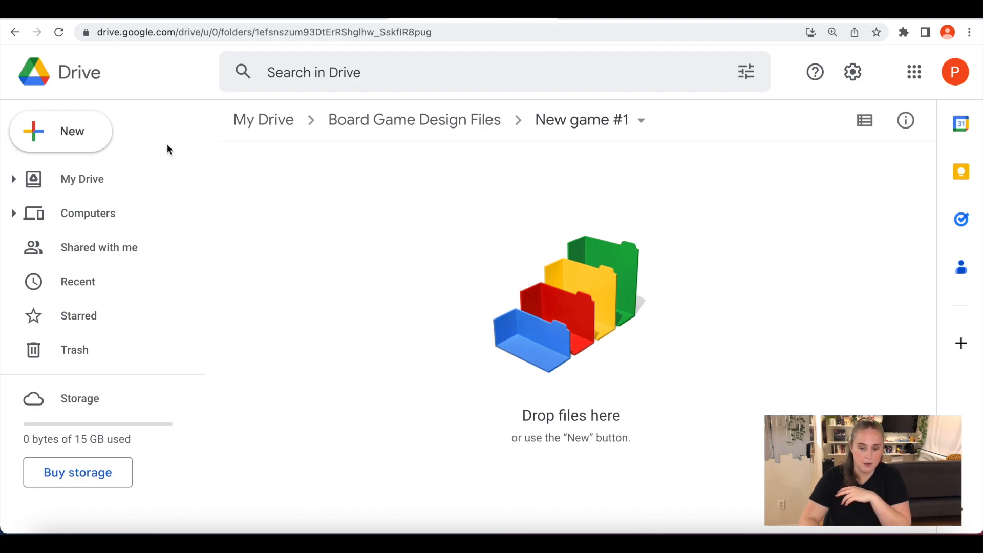
left_click(59, 135)
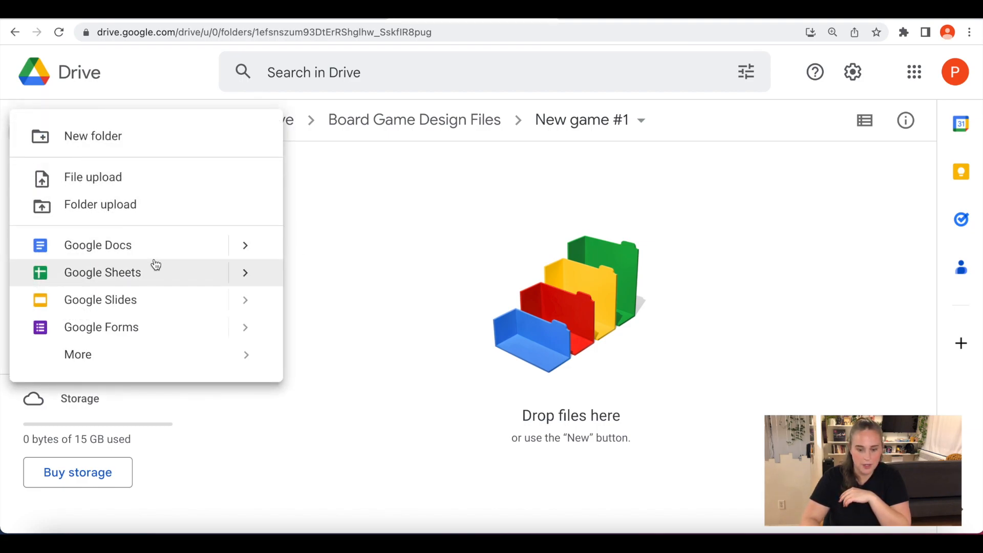
mouse_move(178, 366)
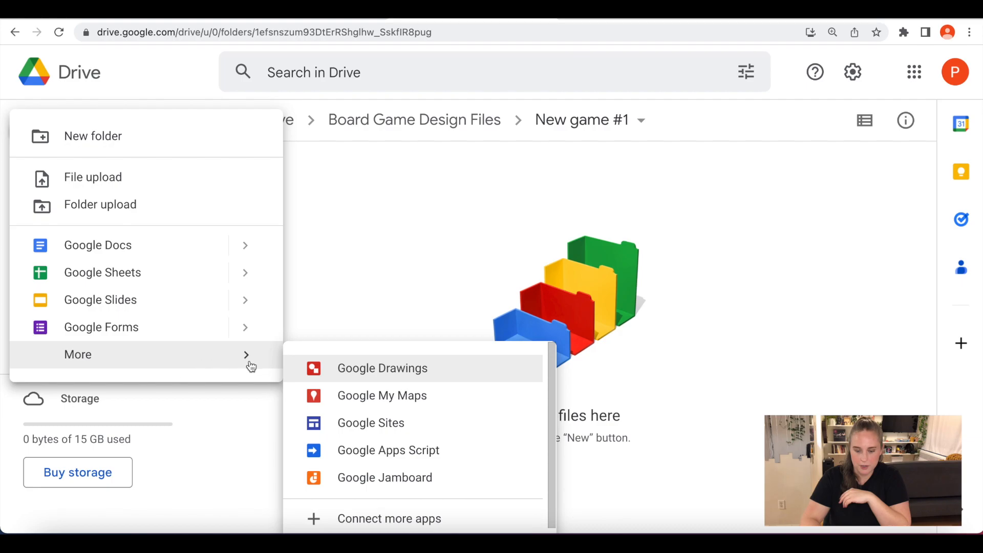
left_click(381, 377)
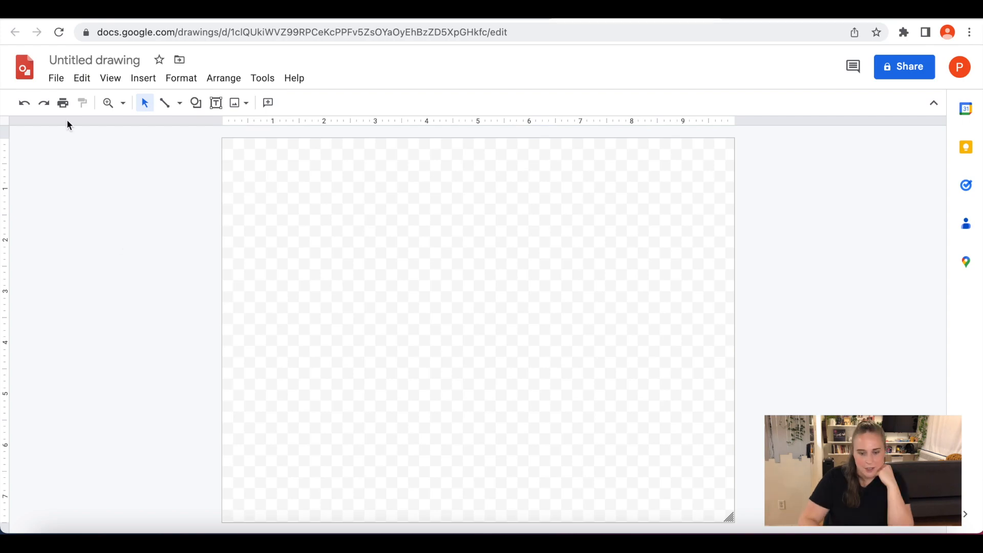
Step: Switch the drawing's page setup to a custom size measured in inches
left_click(56, 78)
left_click(105, 468)
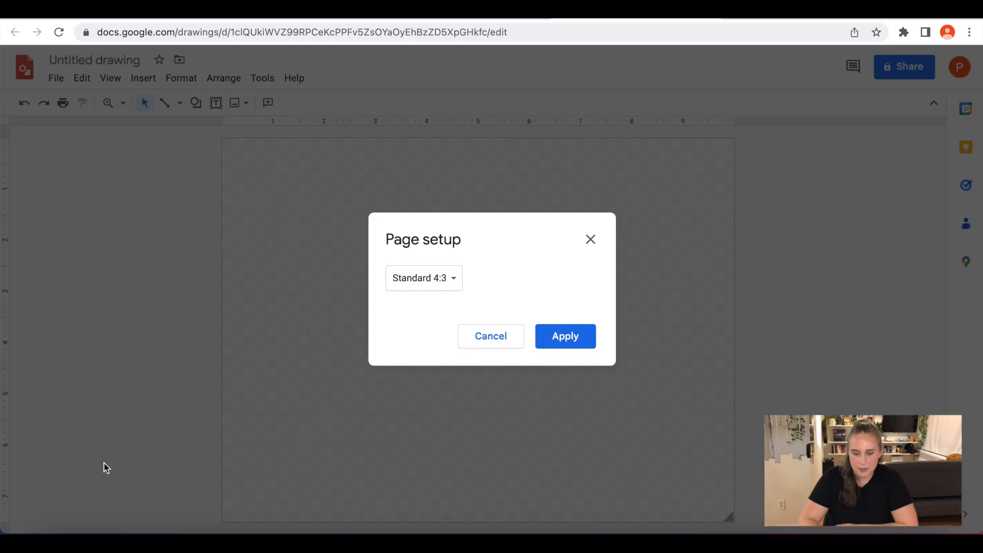
left_click(457, 279)
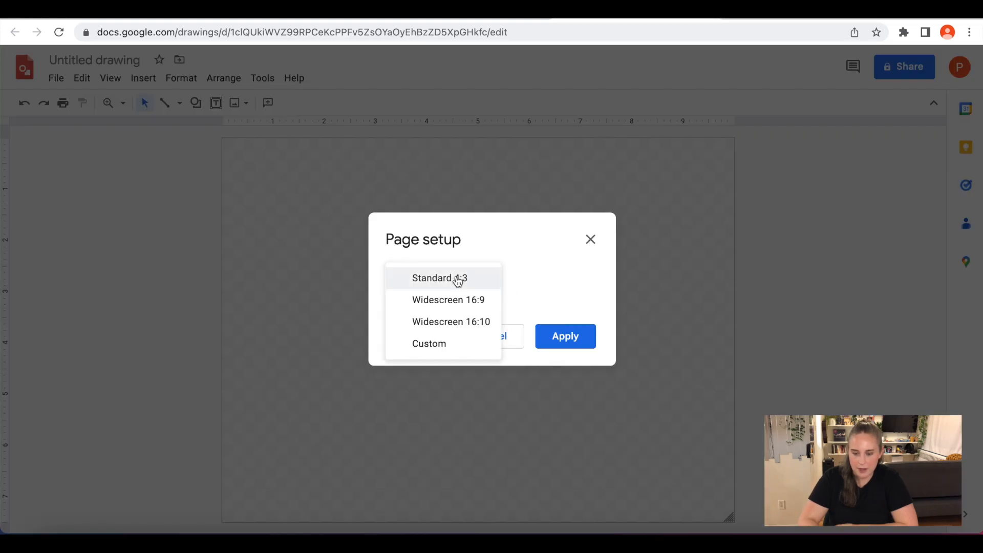
left_click(502, 254)
left_click(450, 281)
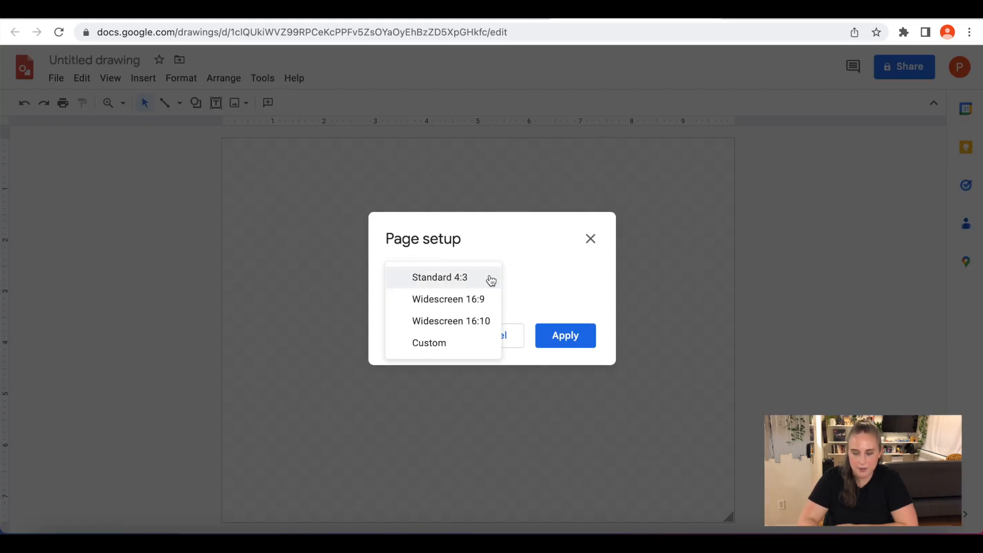
left_click(441, 342)
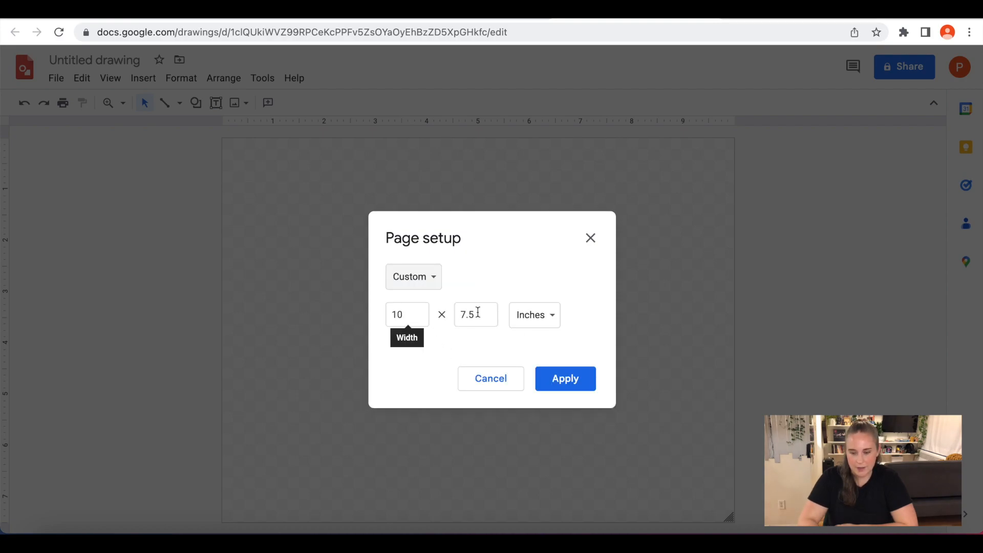
left_click(550, 317)
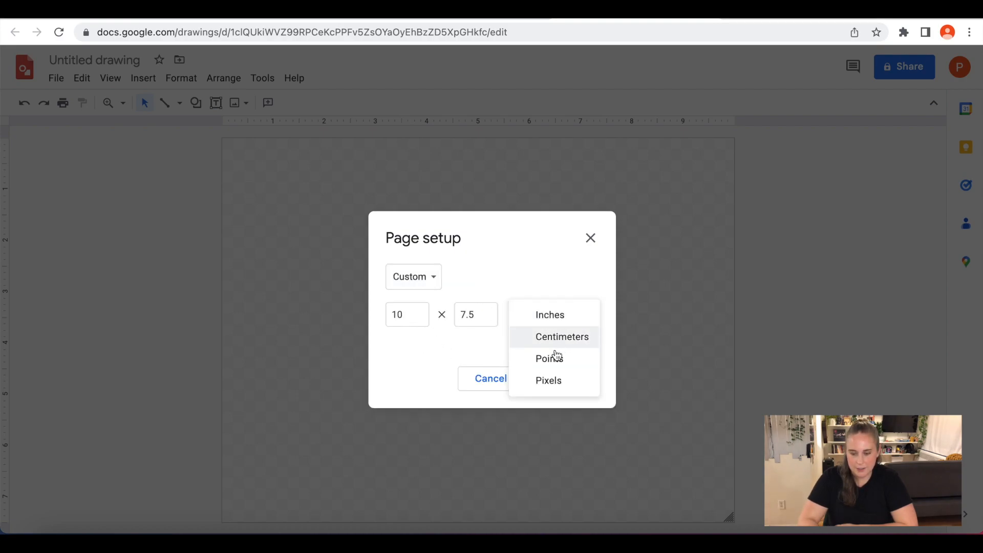
left_click(551, 317)
Step: Set the custom page size to 8.5 inches wide by 11 inches high and apply it
left_click(412, 315)
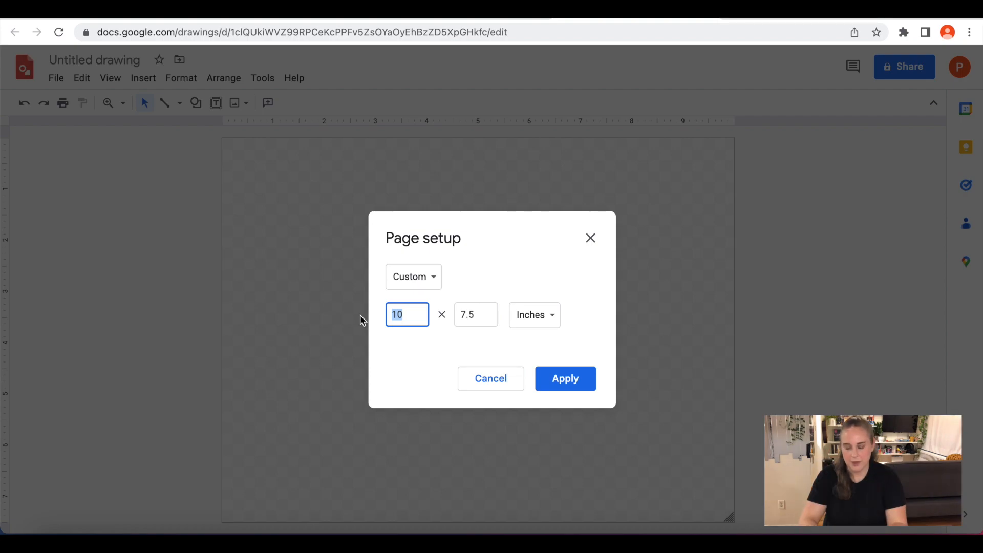
type("8.5")
left_click(468, 316)
double_click(469, 316)
type("11")
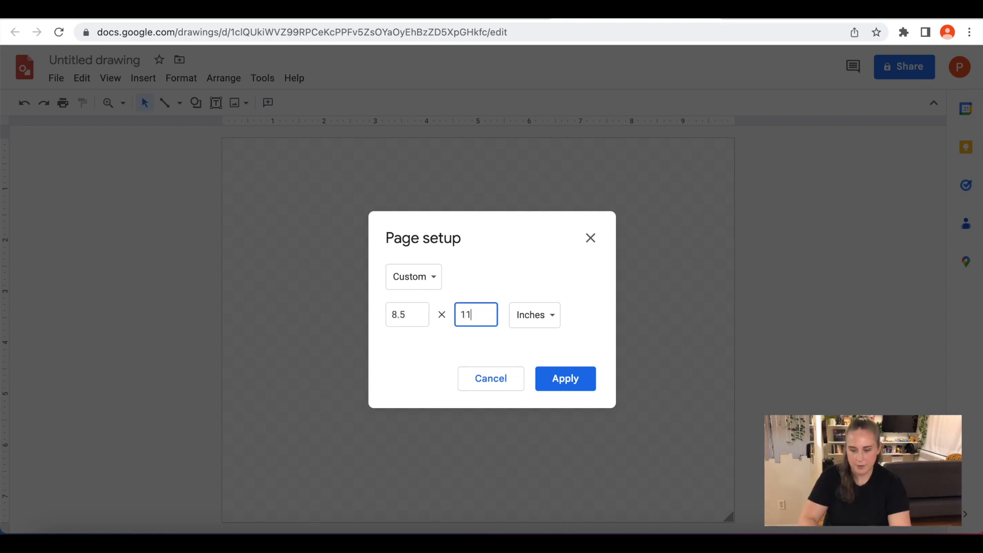
left_click(566, 377)
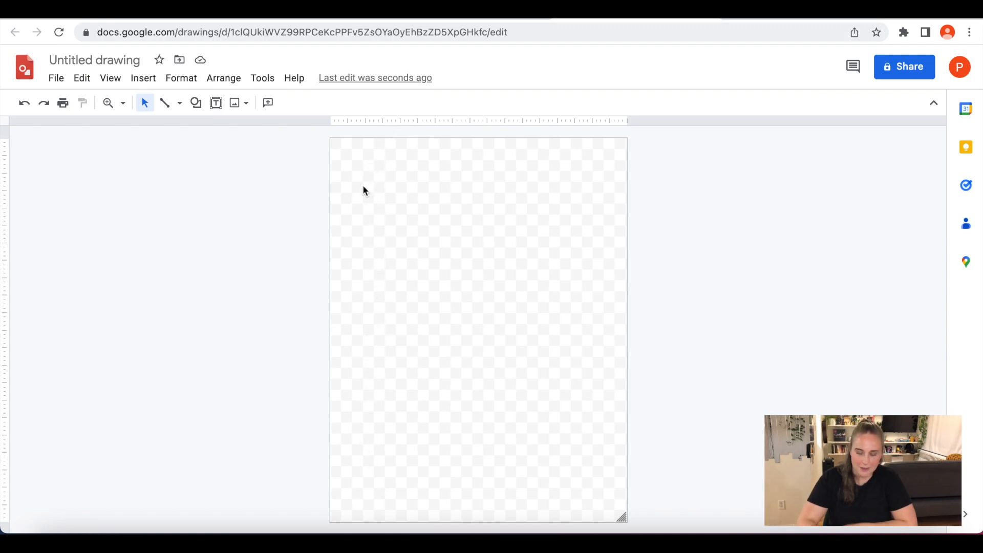
Step: Draw a trial rectangle overlapping the page's left edge, and delete it
left_click(196, 105)
mouse_move(220, 128)
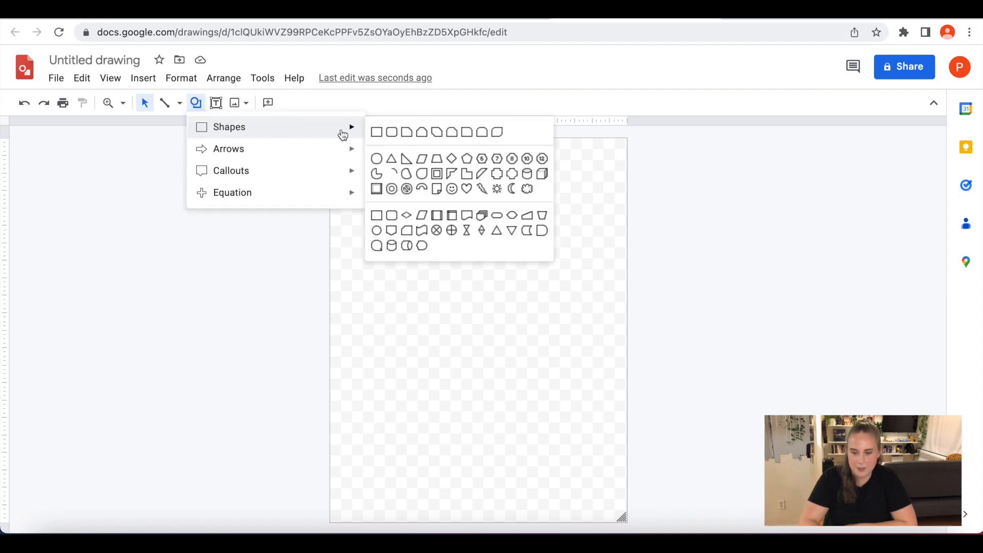
left_click(377, 133)
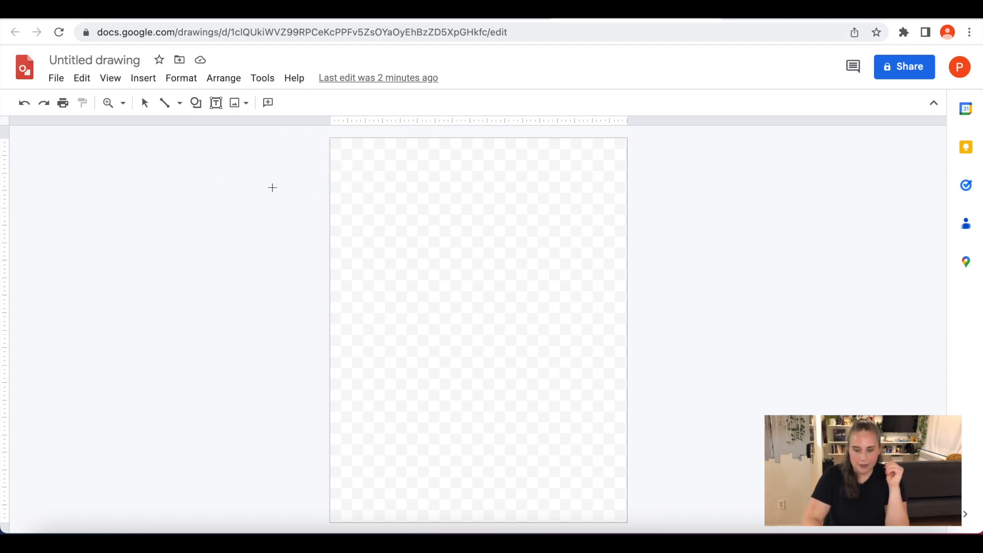
left_click_drag(216, 191, 475, 341)
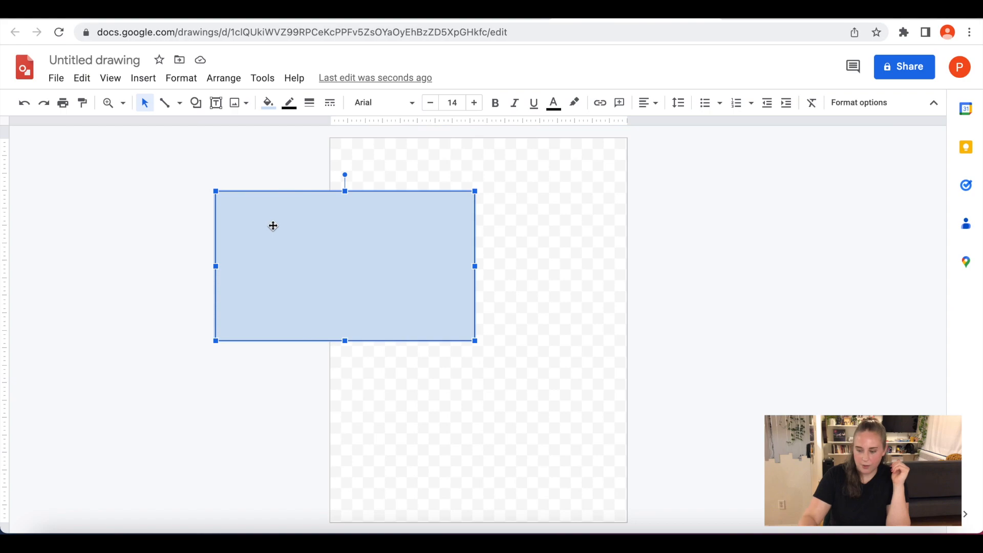
key("Delete")
left_click(196, 102)
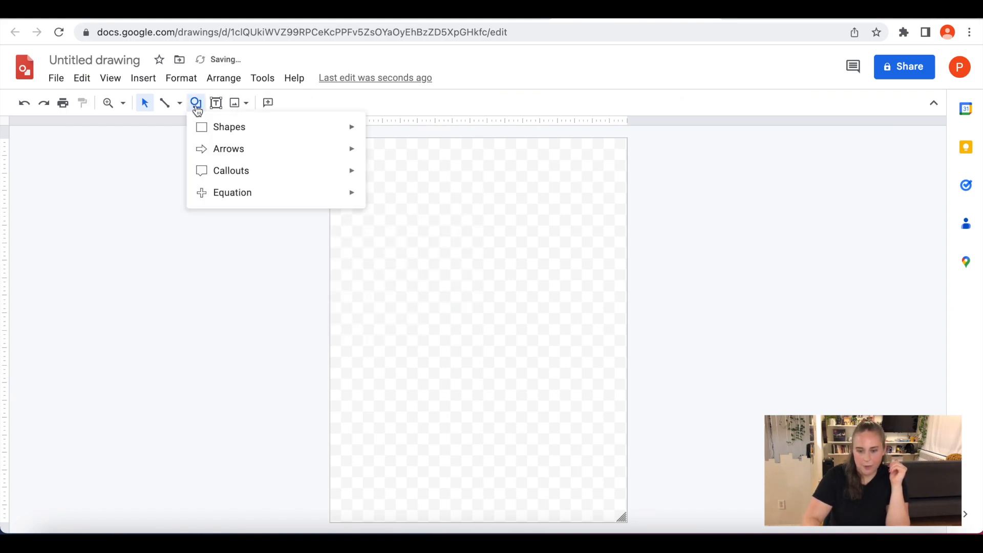
mouse_move(251, 136)
left_click(376, 133)
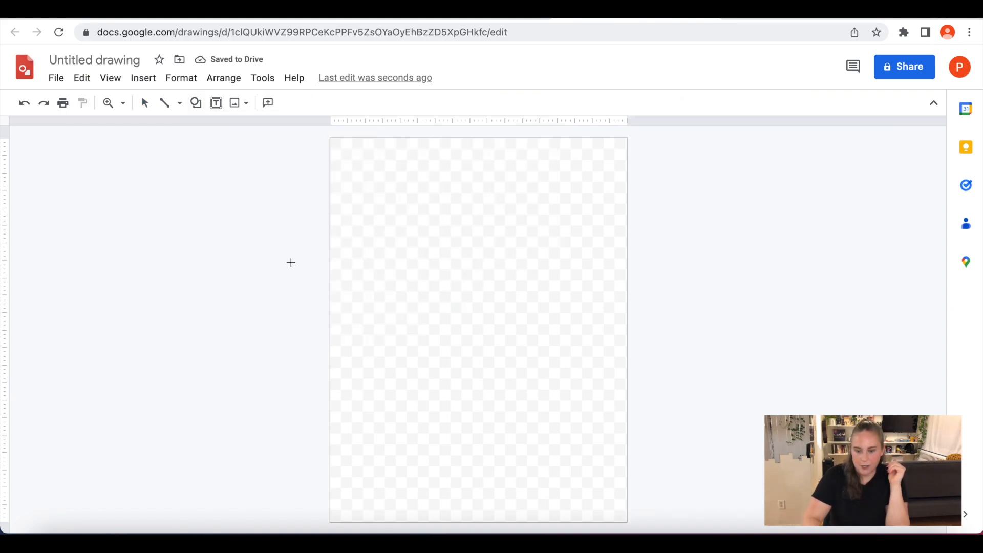
left_click(145, 103)
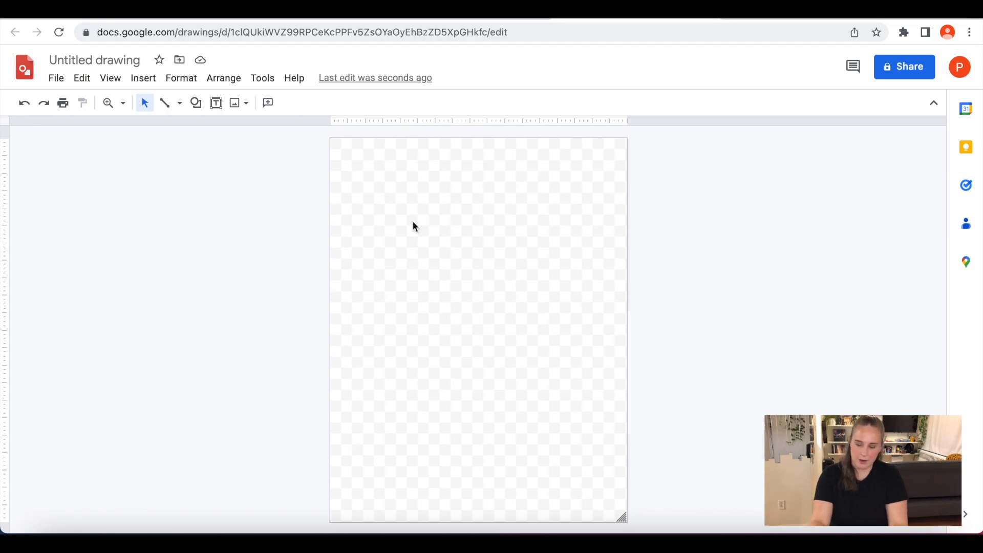
Step: Examine the blank page and its rulers at different zoom levels, and check the available zoom options
key("super+alt+plus")
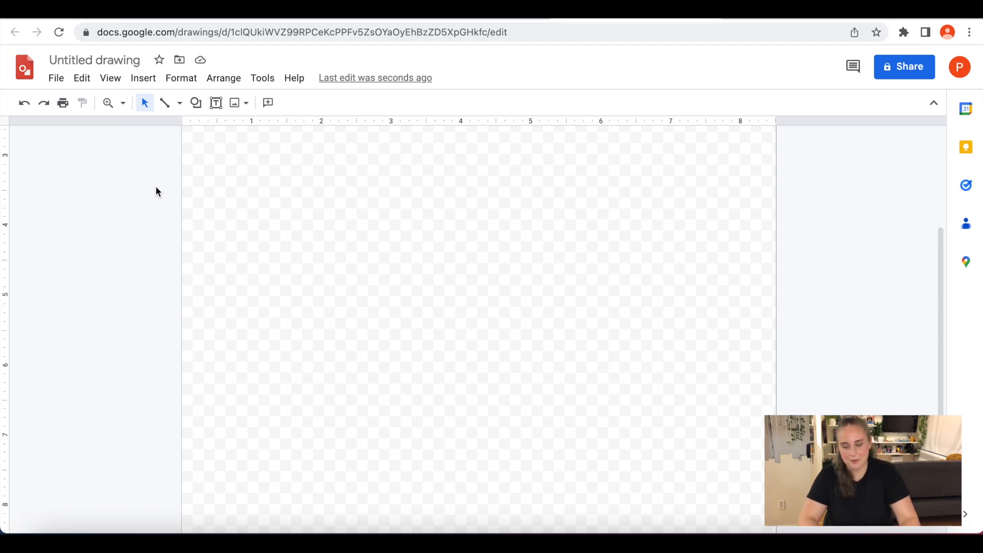
left_click(110, 78)
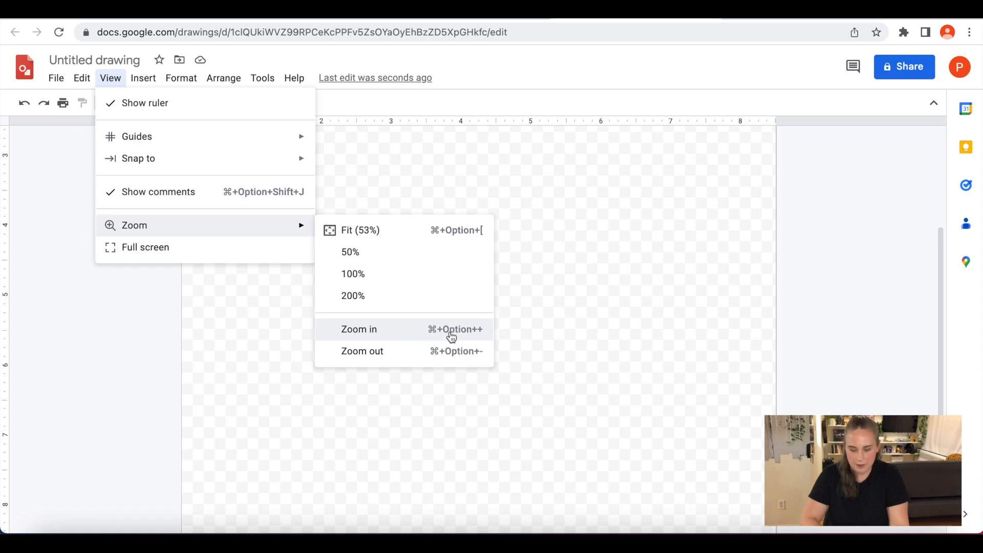
left_click(589, 287)
key("alt+super+plus")
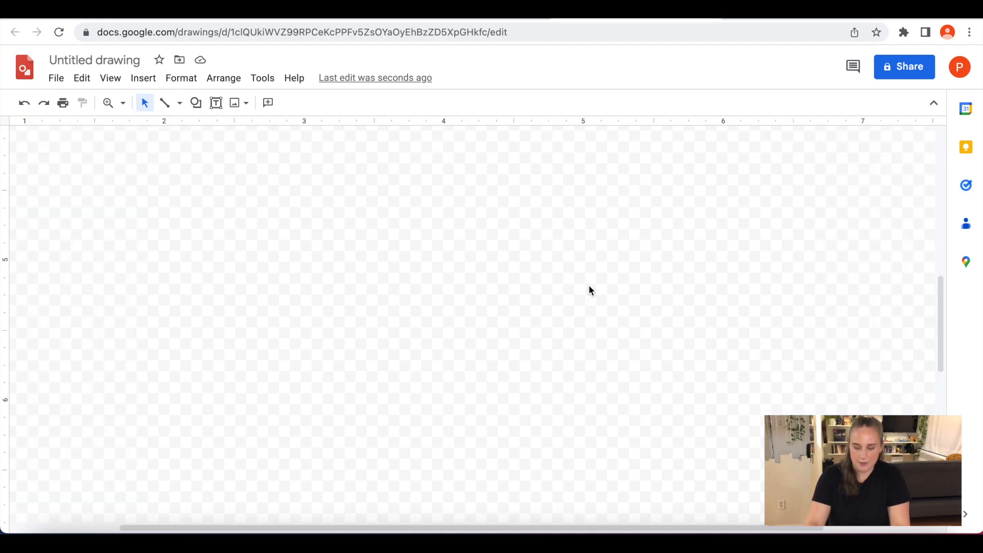
key("alt+super+minus")
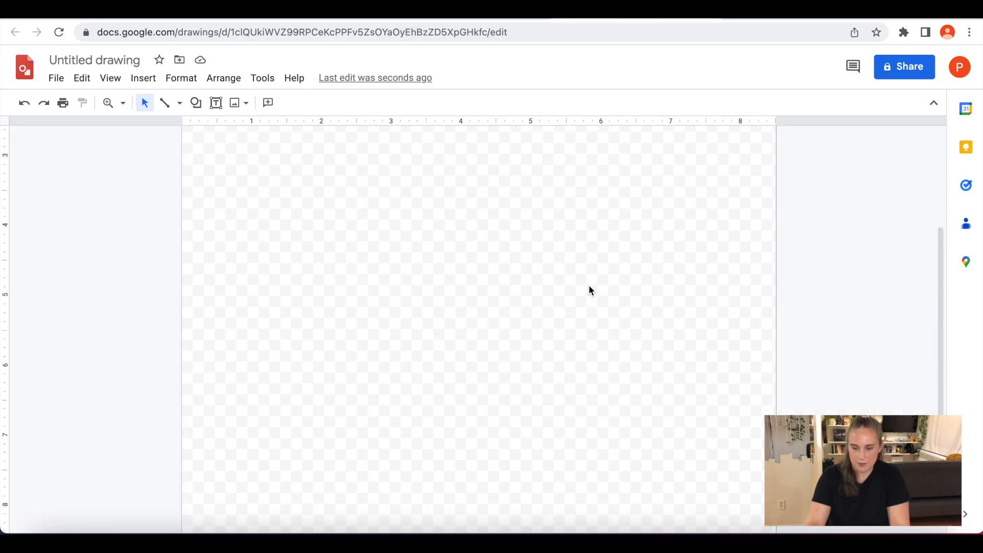
key("alt+super+minus")
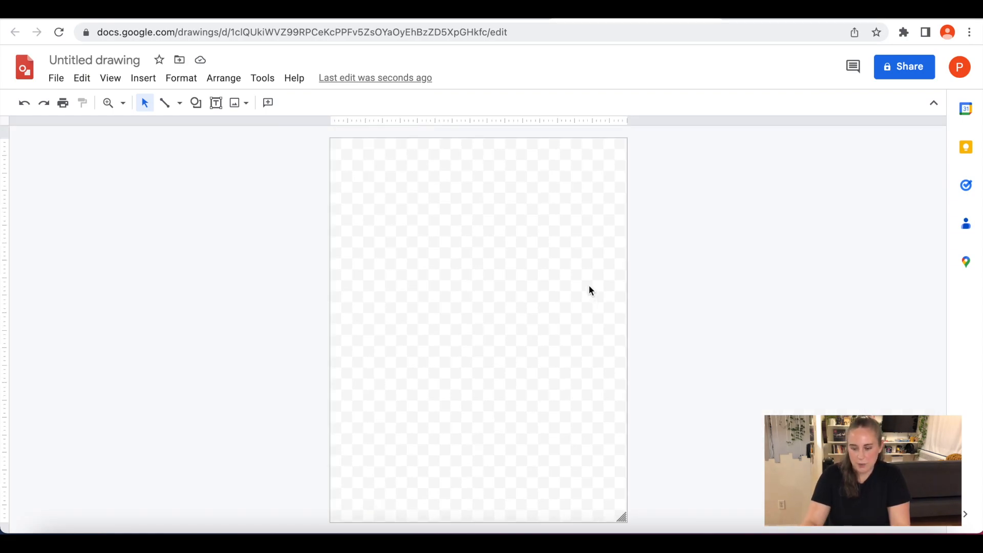
key("alt+super+plus")
key("alt+super+plus")
scroll(589, 290, "left", 3)
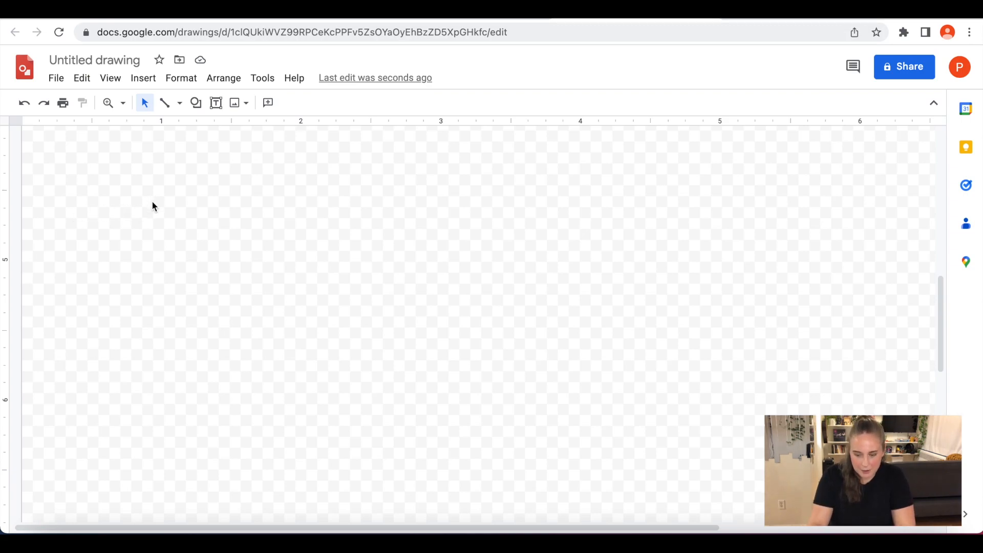
scroll(350, 203, "down", 3)
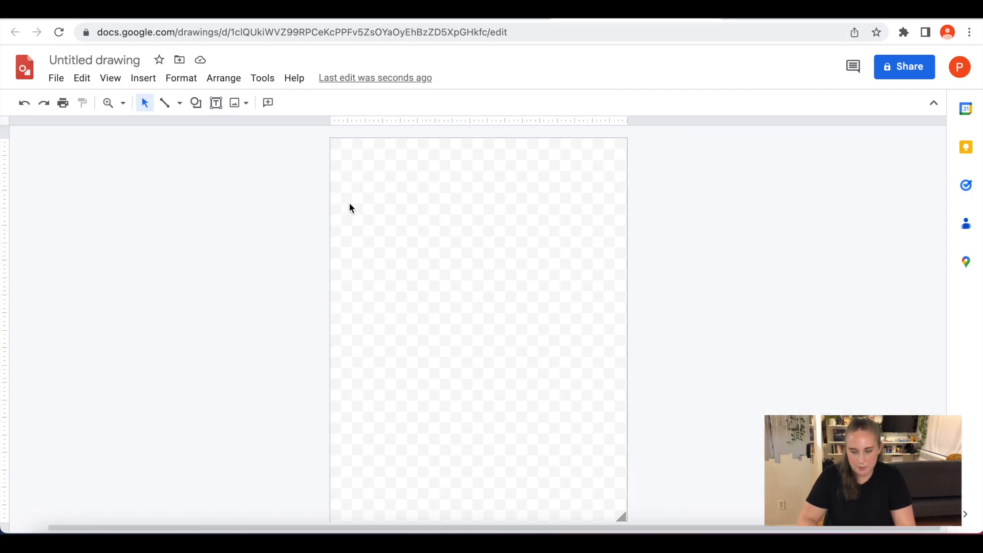
Step: Draw a straight vertical line down the page just inside its left edge
left_click(164, 103)
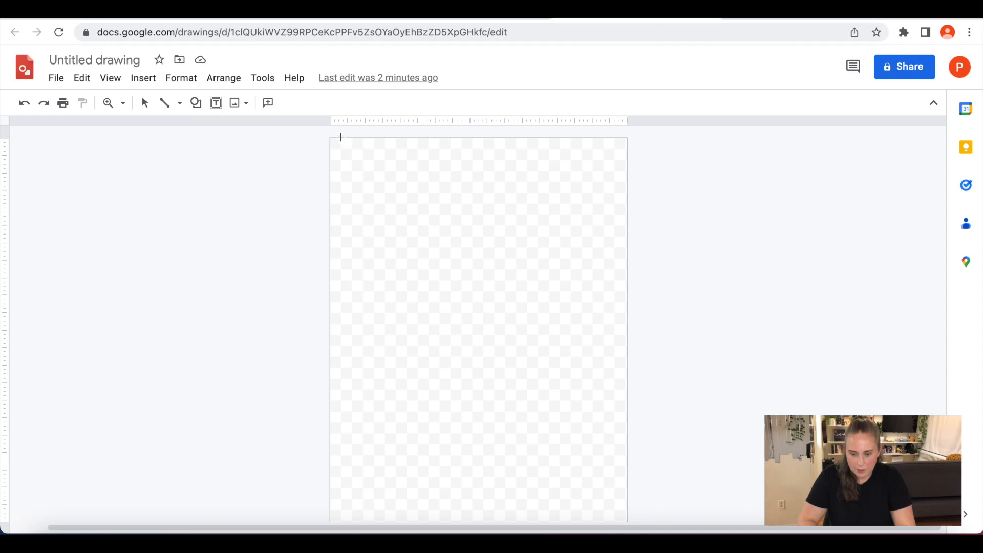
left_click(164, 105)
left_click(164, 102)
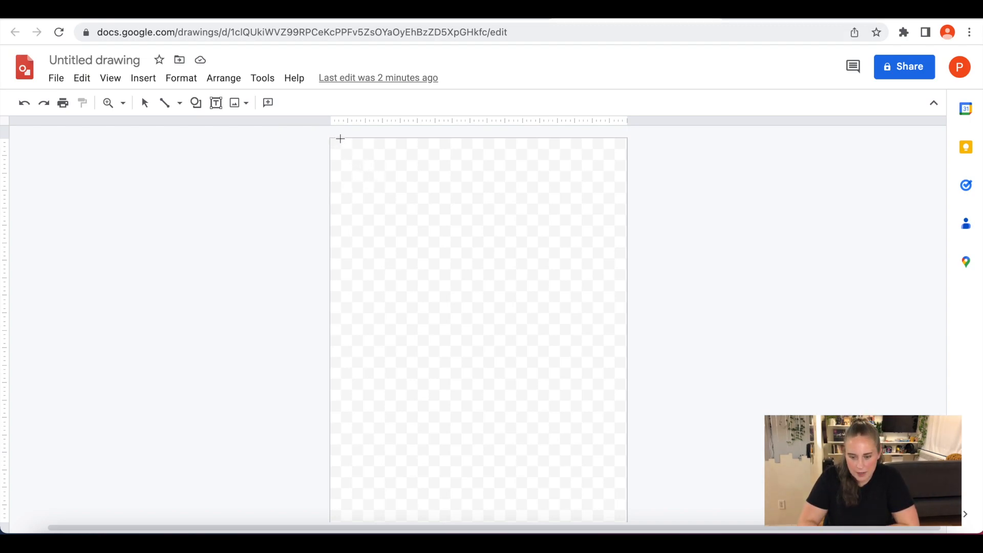
left_click(355, 179)
left_click(355, 178)
scroll(355, 179, "left", 5)
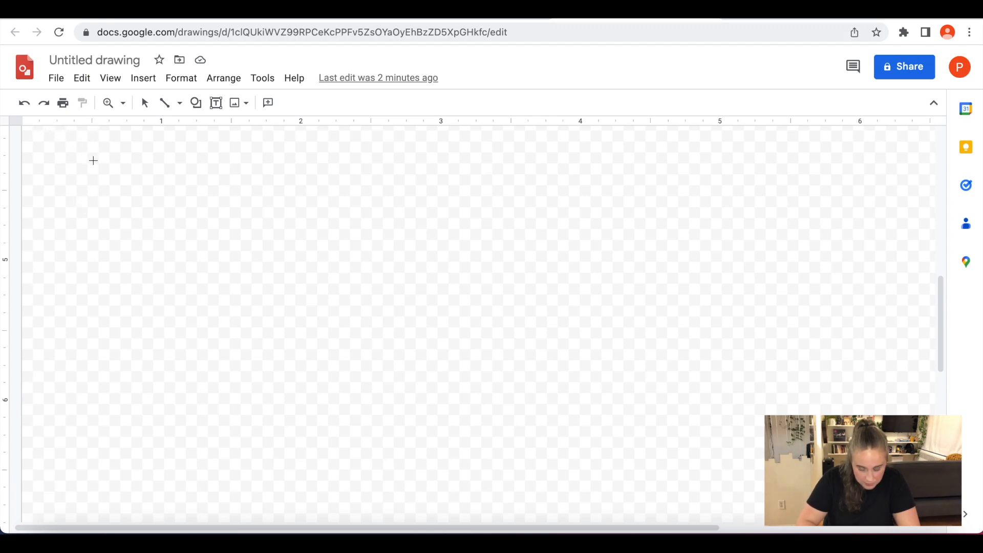
key("super+alt+minus")
key("super+alt+minus")
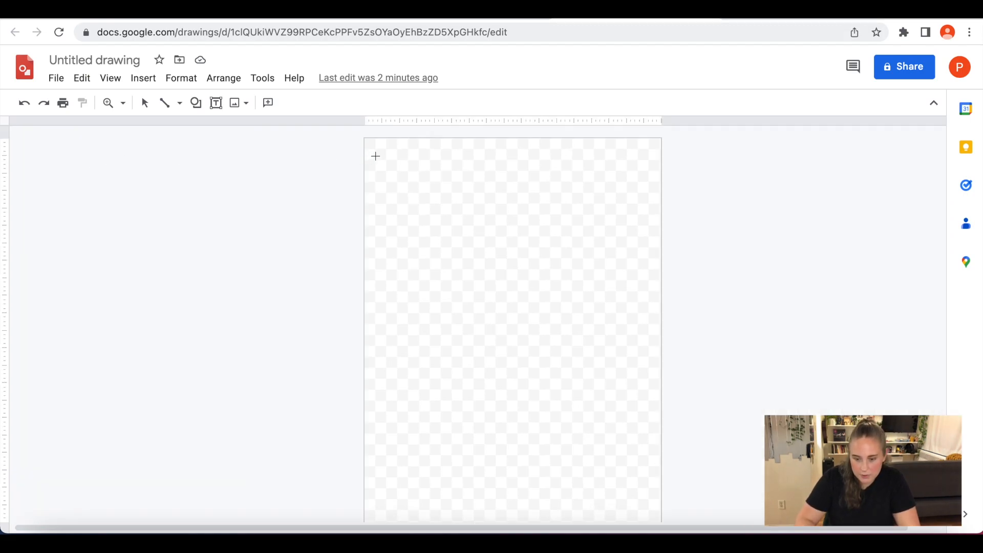
mouse_move(377, 147)
left_mouse_down()
mouse_move(374, 415)
mouse_move(384, 461)
mouse_move(404, 478)
mouse_move(259, 481)
mouse_move(443, 498)
mouse_move(341, 478)
mouse_move(445, 472)
mouse_move(356, 470)
mouse_move(264, 432)
mouse_move(346, 460)
mouse_move(453, 453)
mouse_move(517, 426)
mouse_move(584, 358)
mouse_move(654, 252)
mouse_move(683, 164)
mouse_move(435, 394)
mouse_move(364, 428)
mouse_move(357, 519)
mouse_move(382, 469)
mouse_move(402, 339)
mouse_move(364, 450)
mouse_move(375, 495)
left_mouse_up()
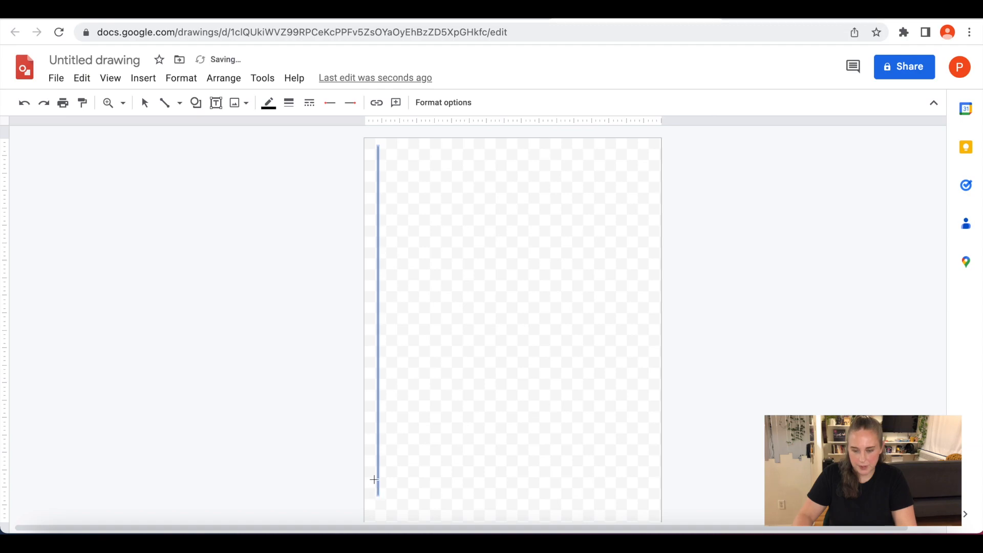
Step: Extend the vertical line's ends to the page's top and bottom edges, and shift the line slightly closer to the left edge
left_click(165, 102)
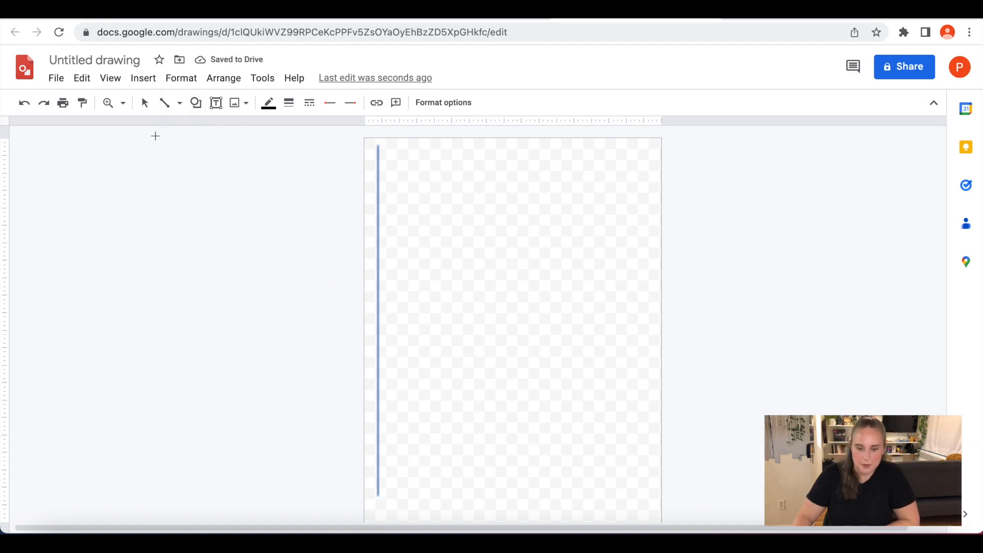
left_click(146, 105)
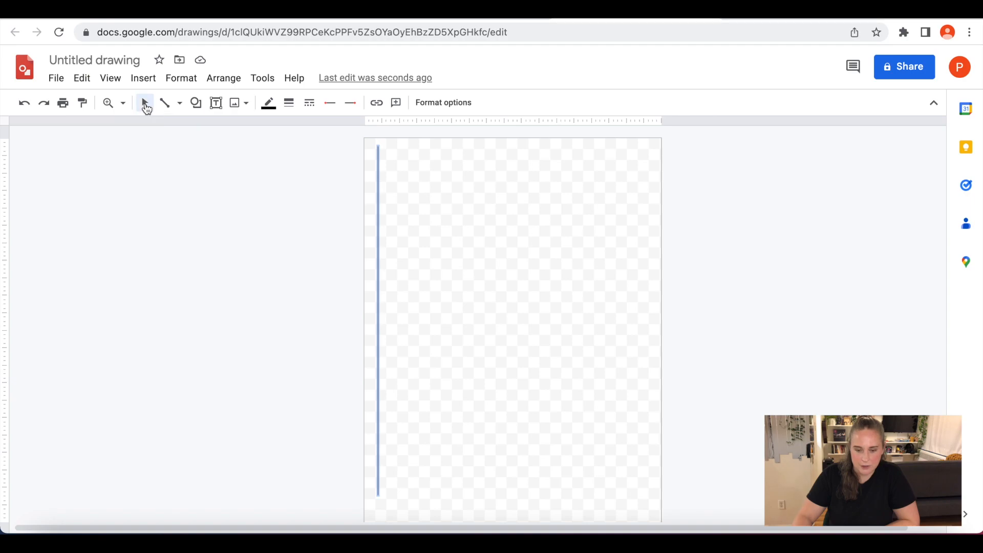
left_click(378, 185)
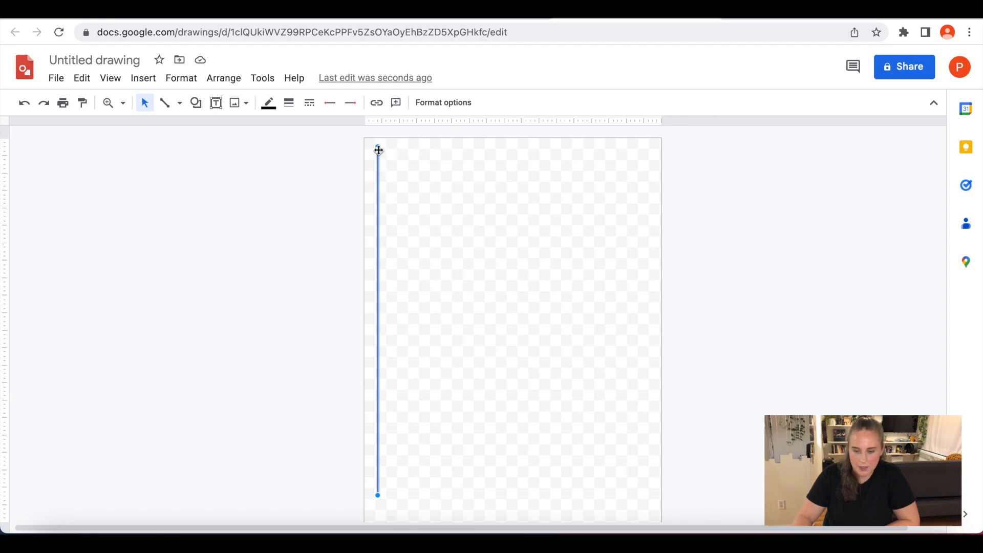
left_click_drag(378, 147, 378, 132)
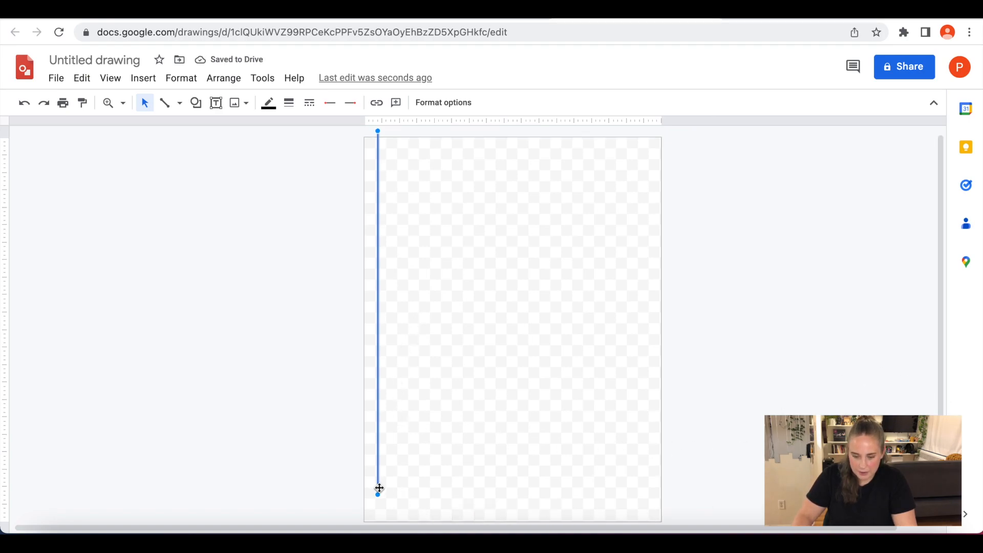
left_click_drag(377, 495, 379, 520)
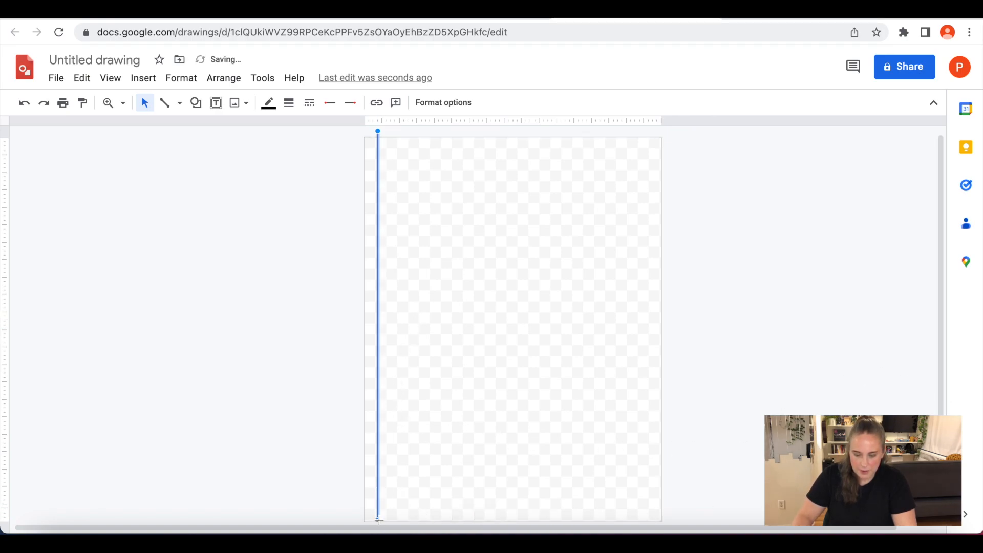
left_click_drag(376, 208, 373, 208)
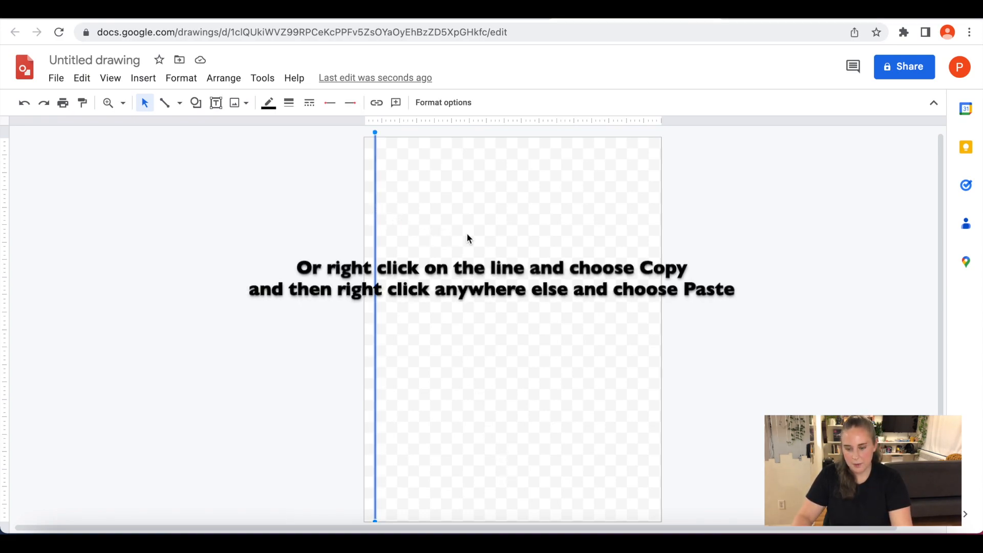
Step: Copy the vertical margin line and place the copy just inside the page's right edge, spanning the full page height
key("ctrl+v")
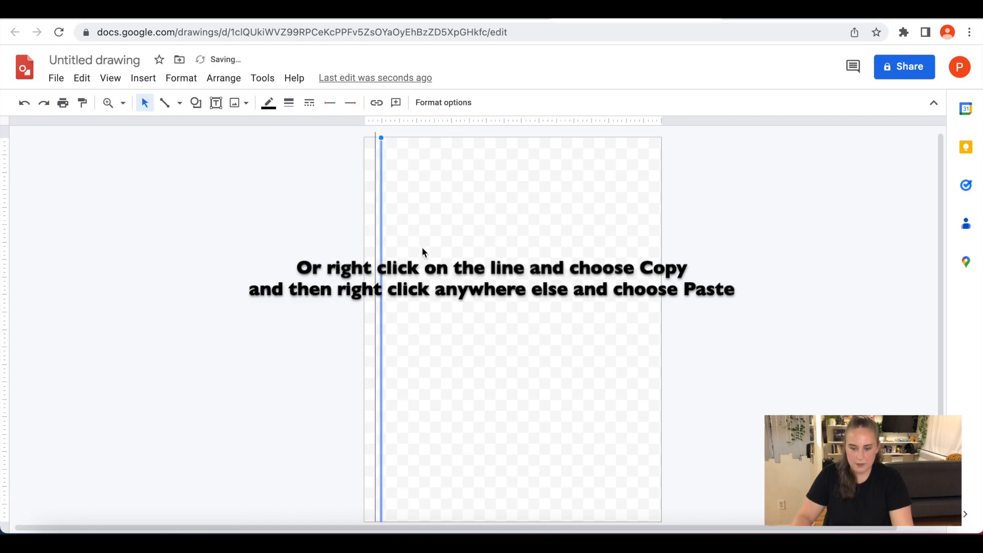
mouse_move(382, 230)
left_mouse_down()
mouse_move(575, 245)
mouse_move(651, 232)
left_mouse_up()
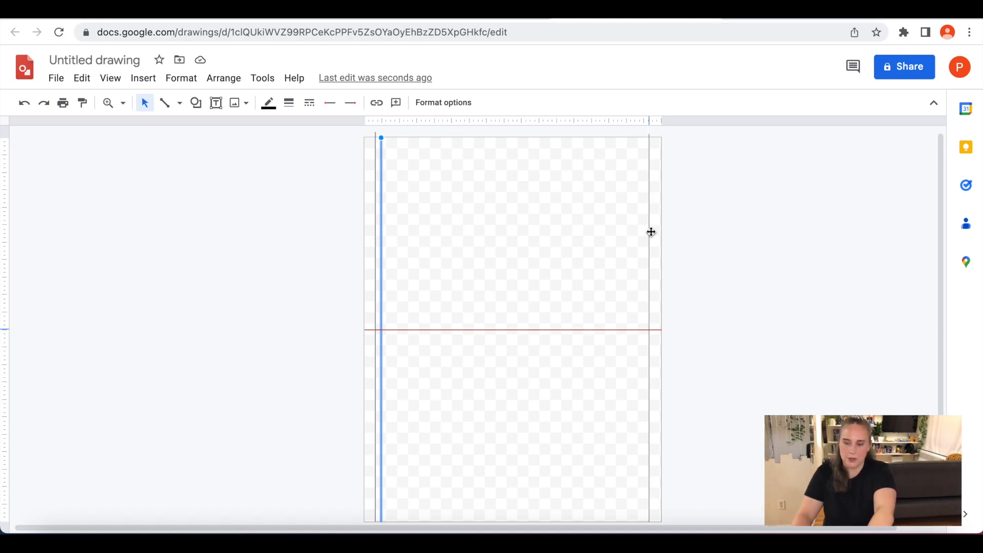
left_click_drag(650, 232, 651, 232)
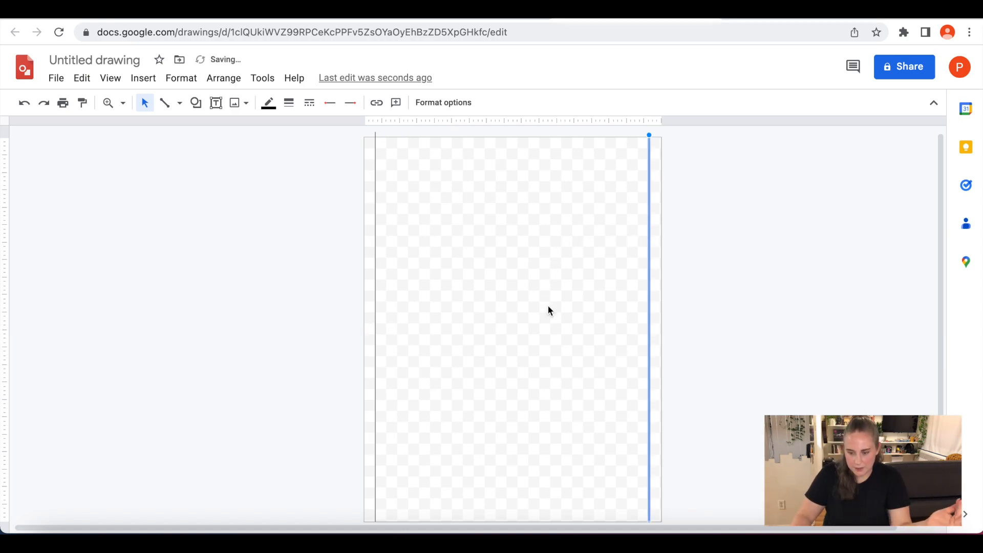
left_click(579, 283)
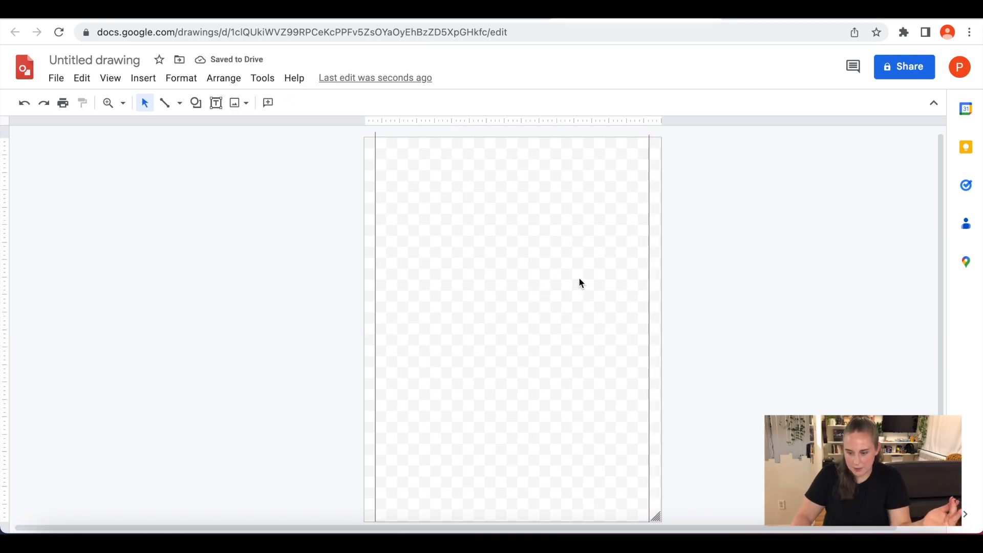
left_click(649, 264)
left_click_drag(650, 268, 649, 264)
left_click(600, 250)
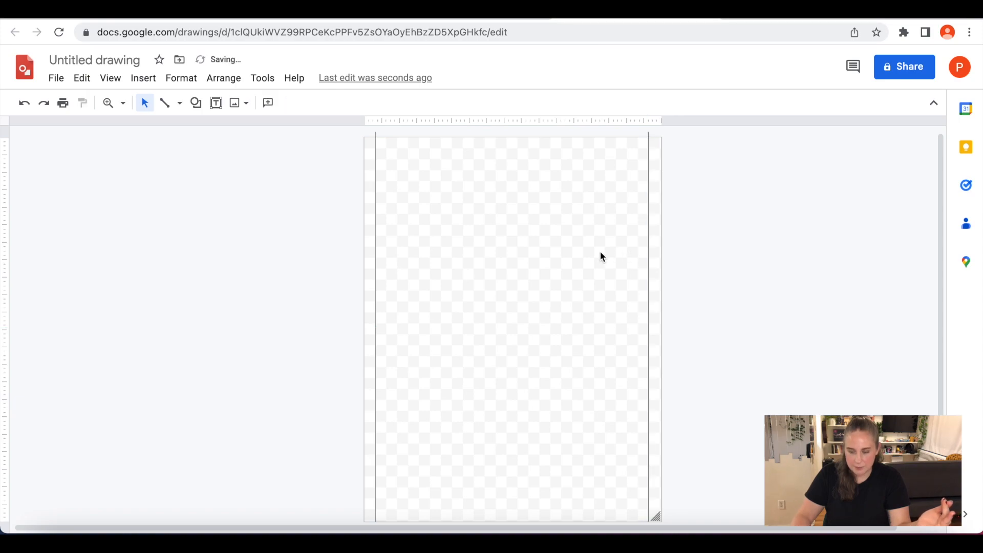
left_click(376, 234)
left_click(533, 242)
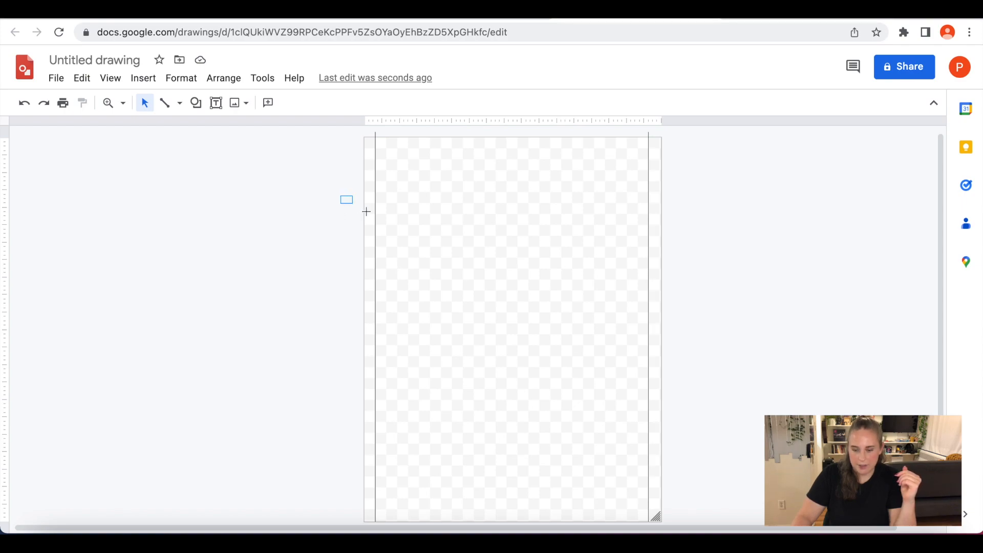
Step: Colour both vertical margin lines red
left_click_drag(341, 197, 701, 320)
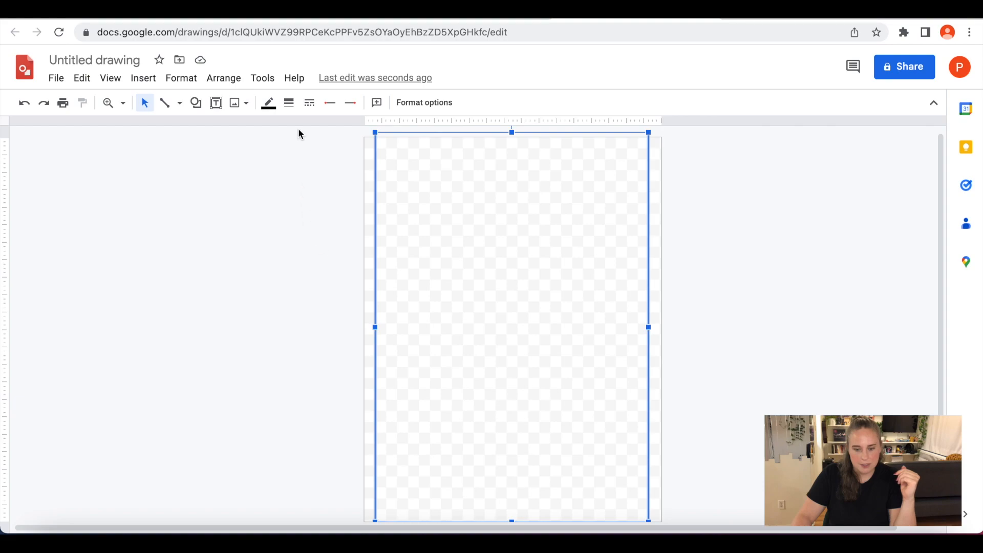
left_click(270, 102)
left_click(289, 188)
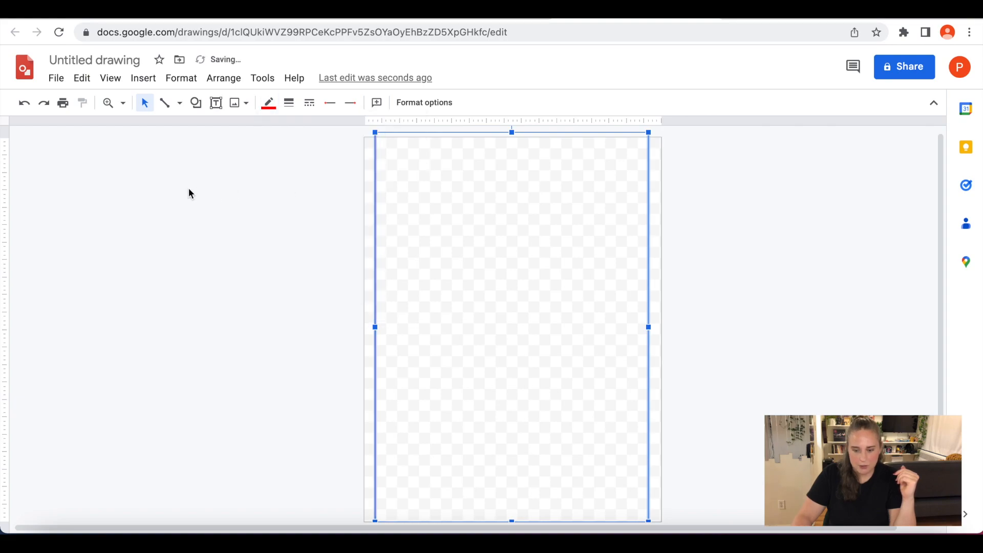
left_click(190, 193)
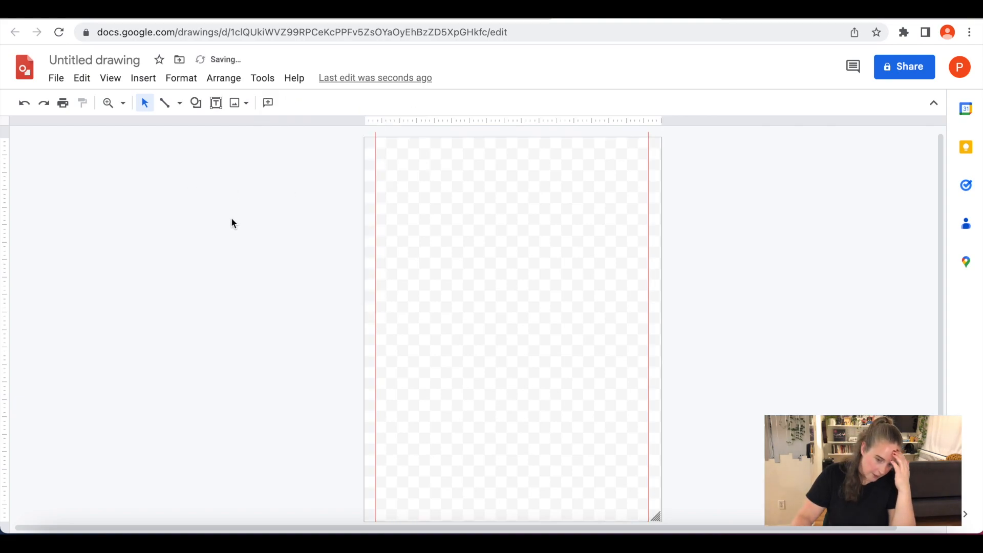
Step: Duplicate the left red margin line, turn the copy horizontal, and place it across the page just below the top edge
left_click(375, 214)
left_click_drag(374, 211, 467, 348)
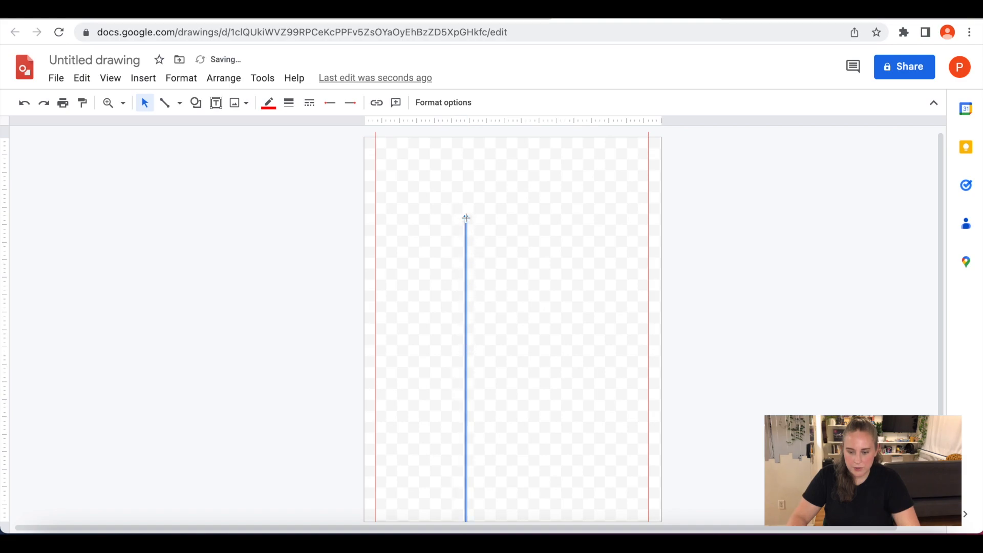
left_click_drag(466, 218, 73, 489)
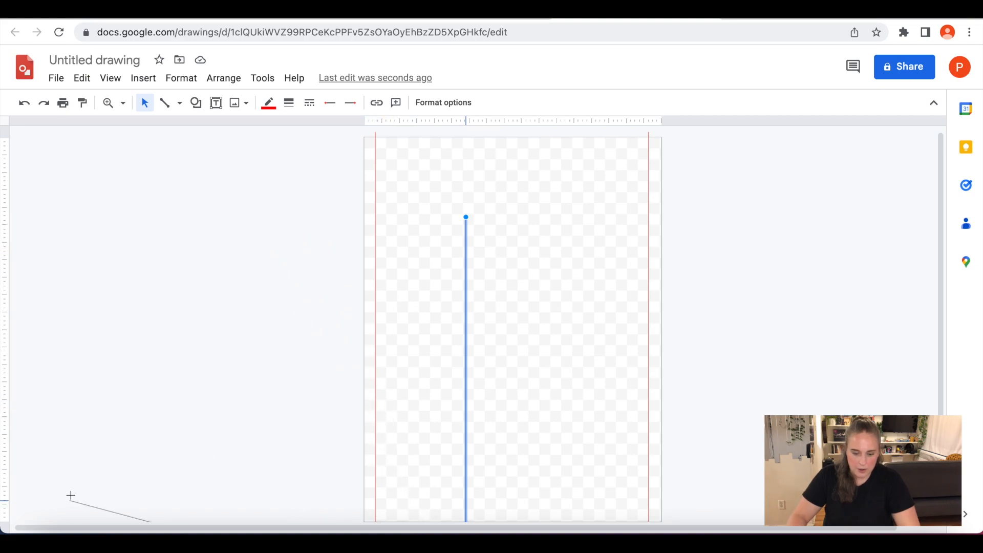
left_click_drag(66, 529, 71, 501)
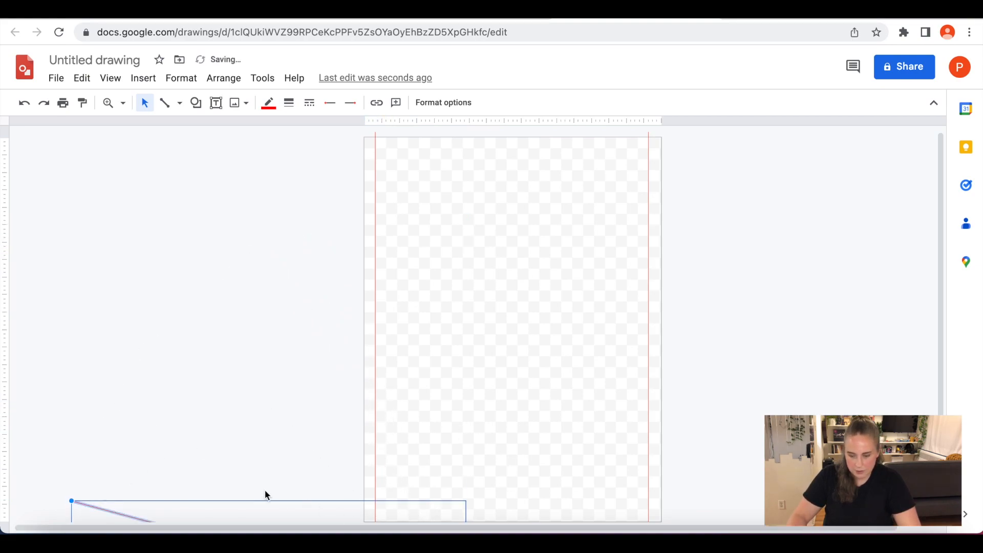
left_click_drag(127, 514, 318, 259)
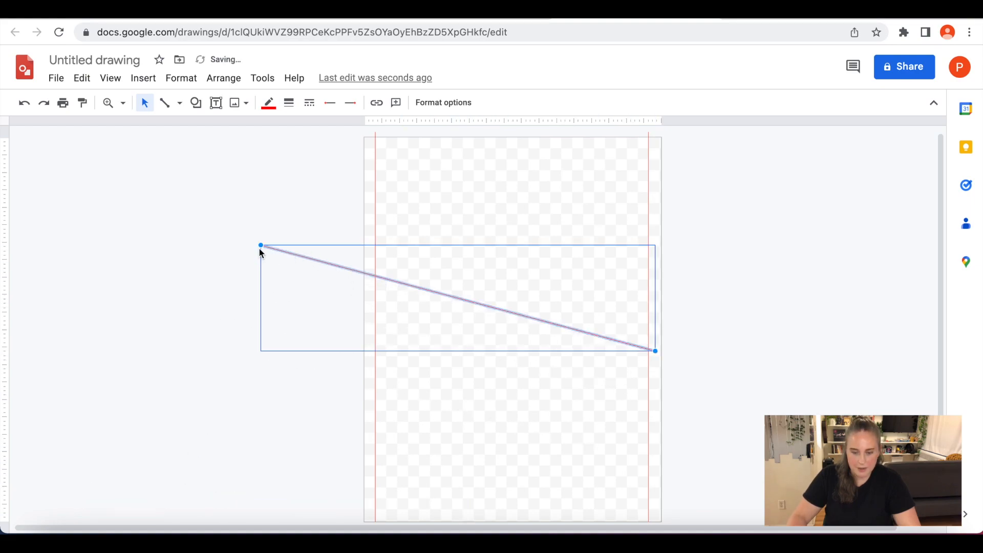
left_click_drag(261, 246, 241, 328)
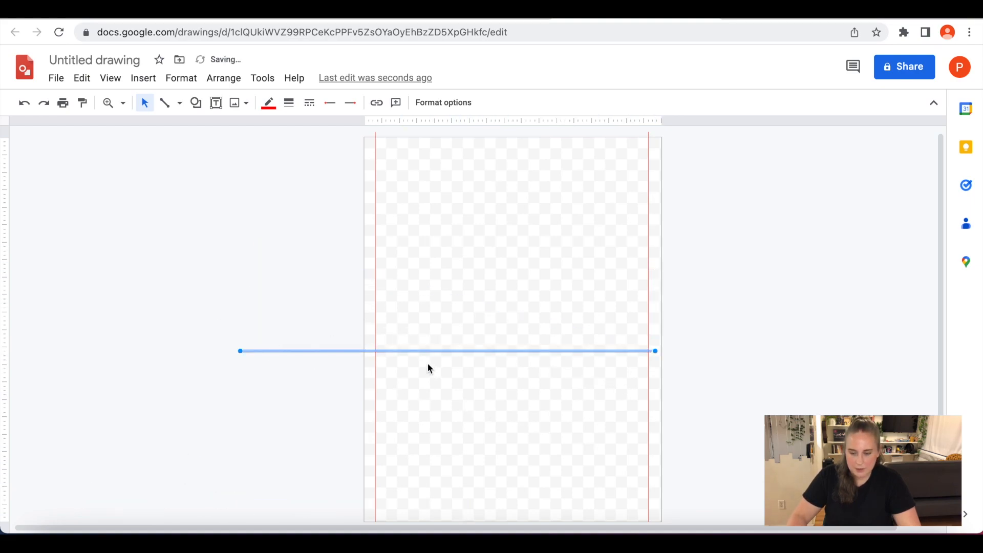
left_click_drag(416, 352, 515, 147)
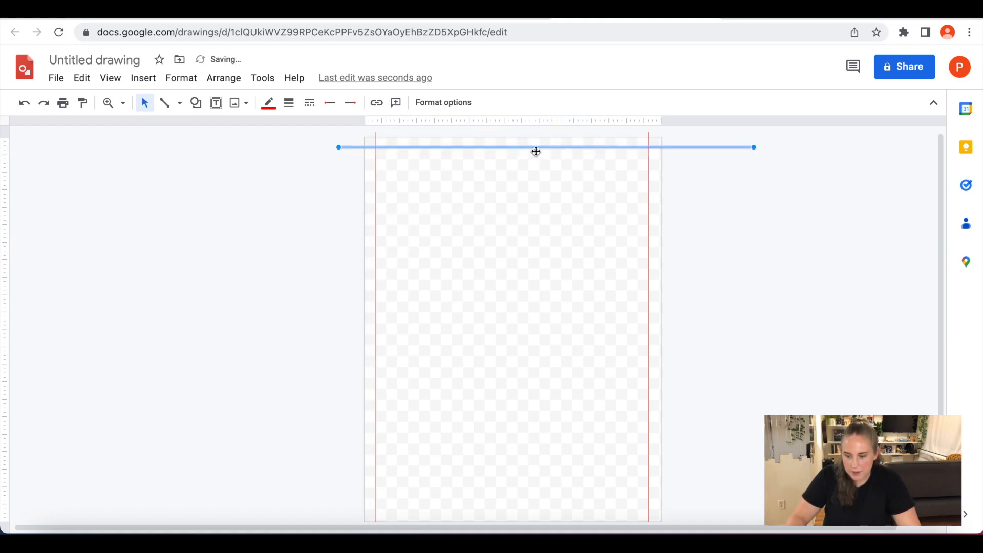
left_click(494, 178)
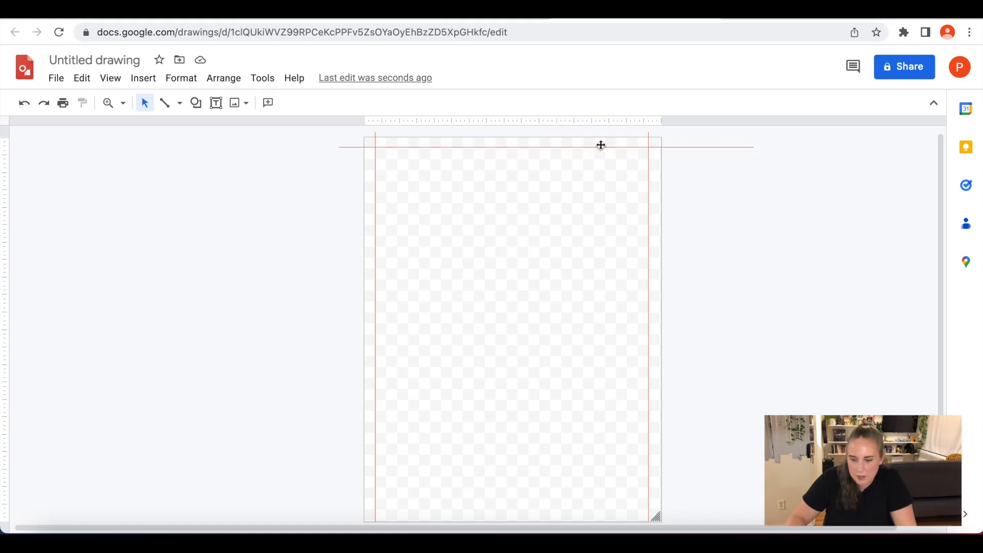
Step: Duplicate the horizontal red line and place the copy across the page just above its bottom edge
left_click(568, 146)
key("ctrl+d")
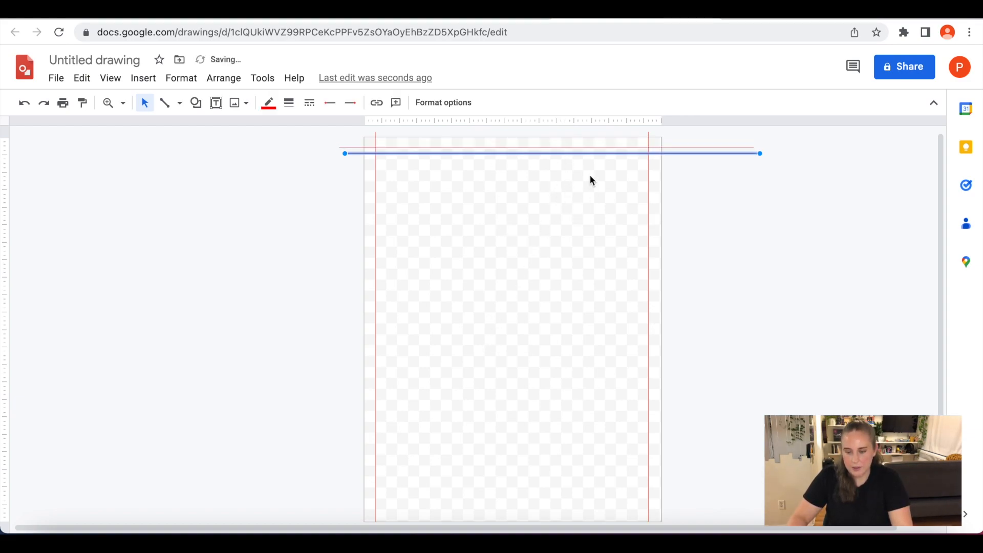
left_click_drag(588, 154, 529, 510)
left_click(791, 392)
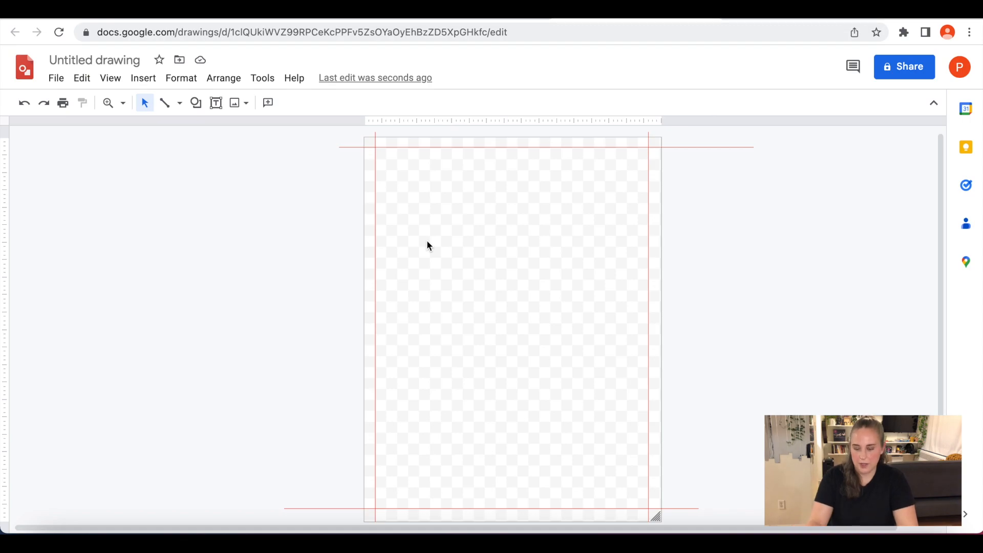
Step: Draw a horizontal measuring line about 0.25 inches long from the page's left edge towards the red margin line
key("ctrl+alt+equal")
key("ctrl+alt+equal")
left_click_drag(256, 528, 159, 528)
left_click(164, 103)
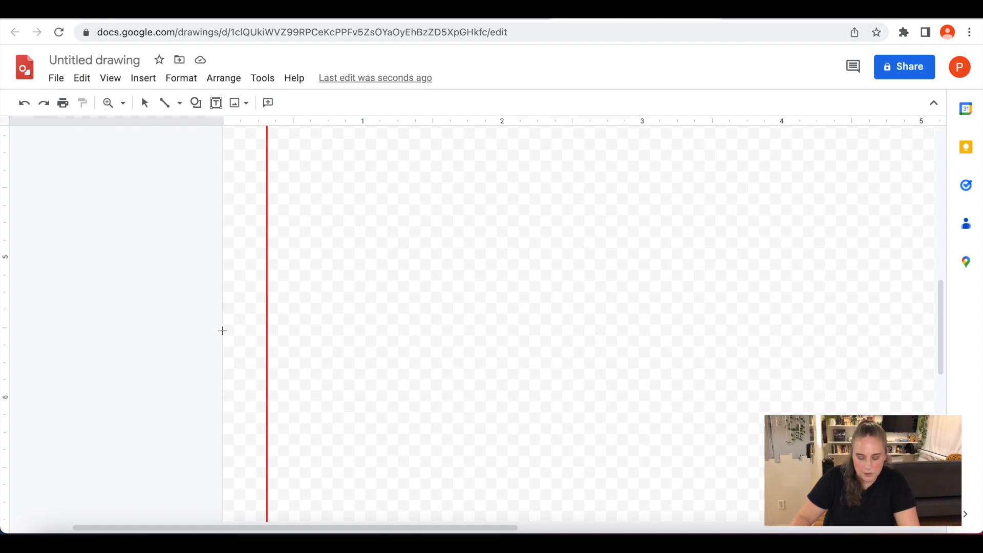
left_click_drag(224, 330, 250, 331)
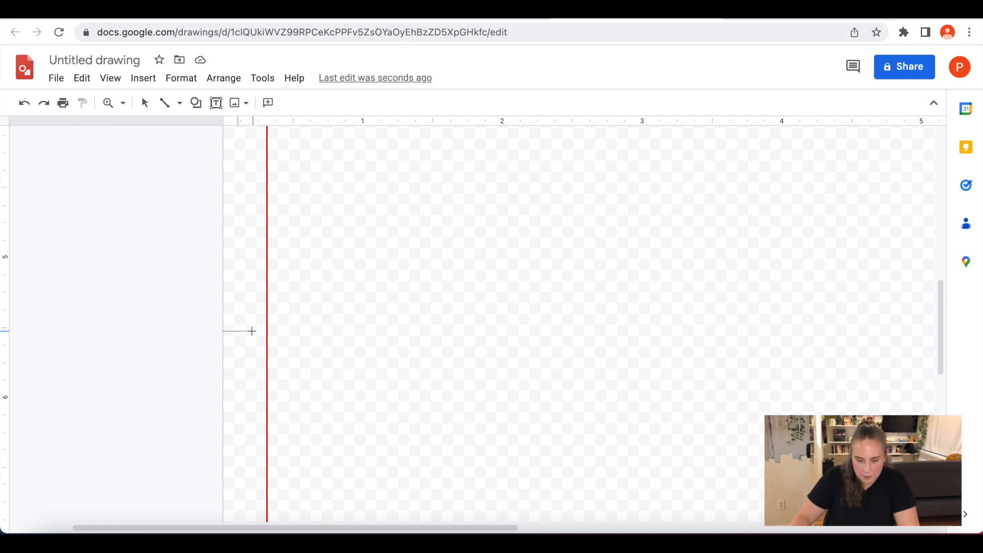
mouse_move(254, 330)
left_mouse_down()
mouse_move(262, 328)
mouse_move(237, 329)
mouse_move(258, 332)
left_mouse_up()
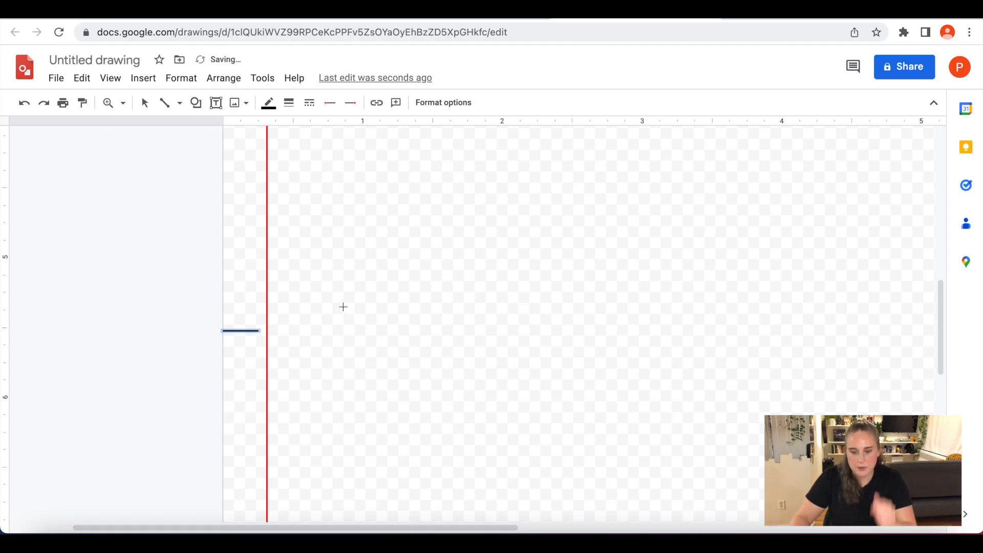
Step: Check the short measuring line's width in its size and rotation settings
left_click(463, 103)
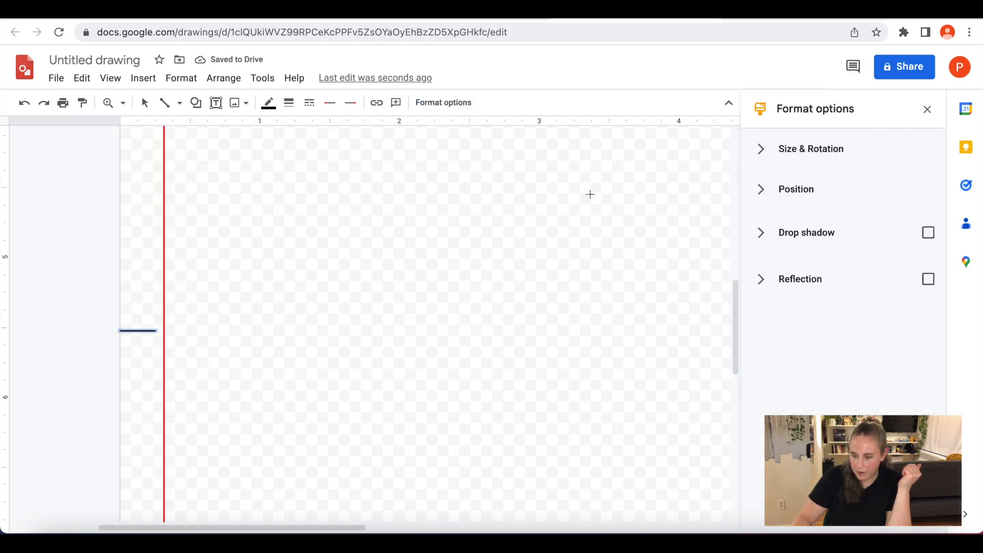
left_click(762, 152)
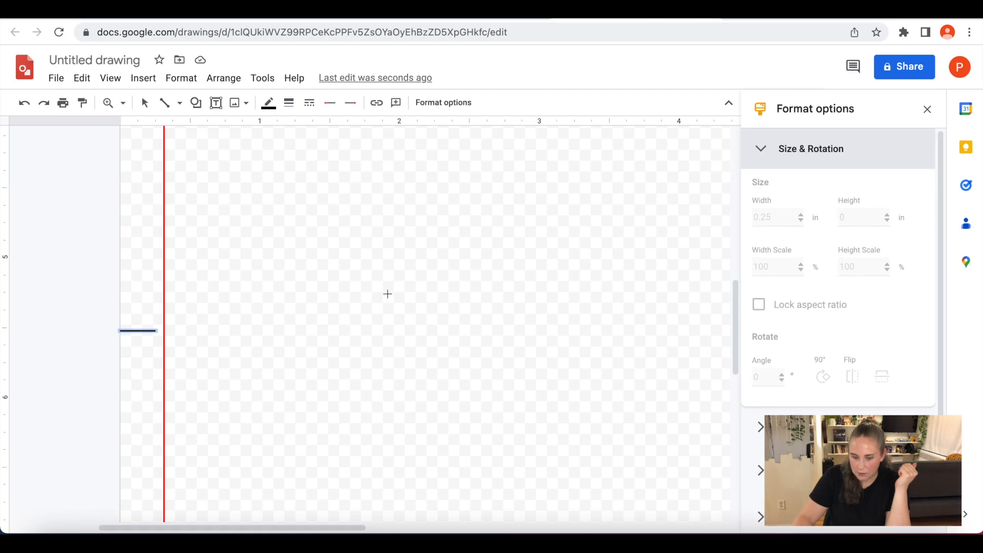
key("Escape")
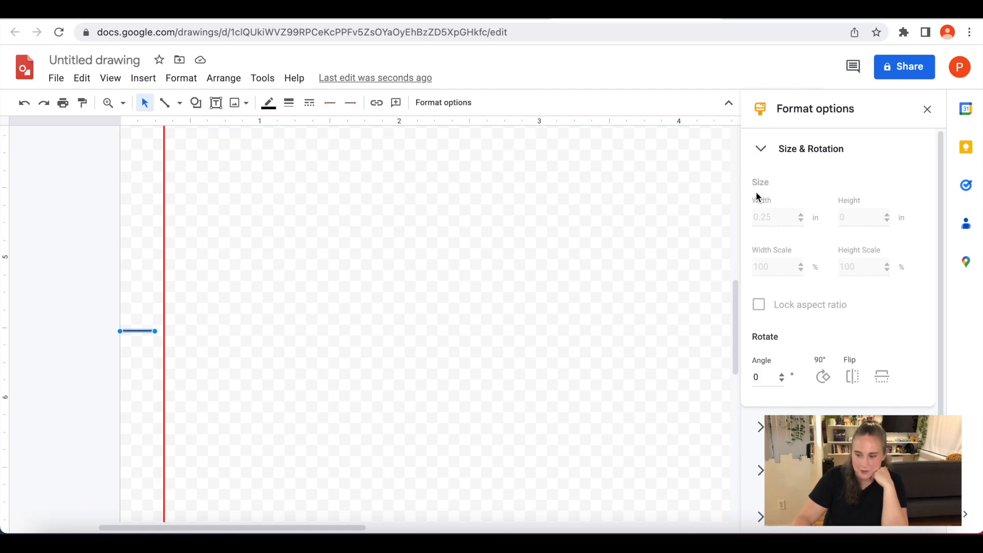
Step: Move the left red margin line to the inner end of the short measuring line and delete the measuring line
left_click_drag(165, 261, 156, 262)
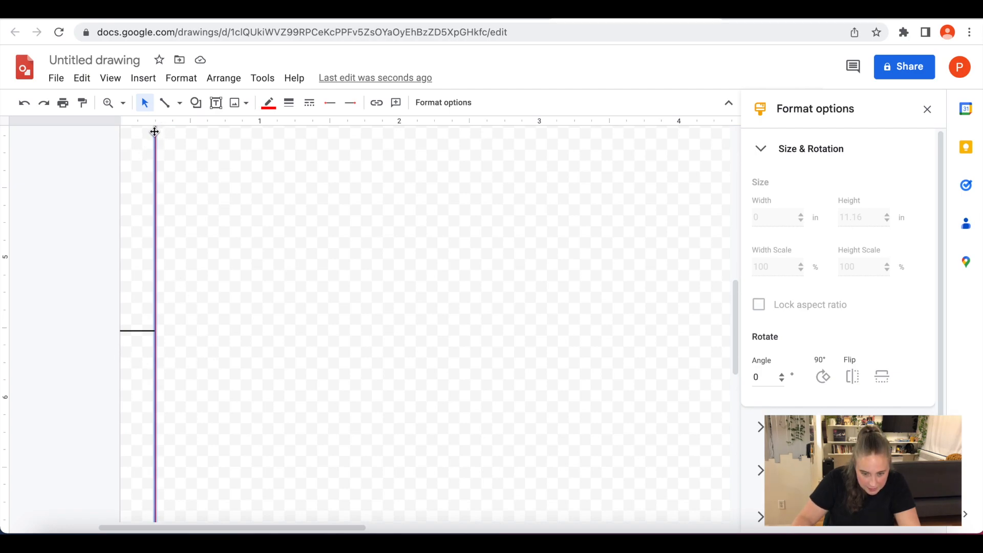
left_click_drag(154, 131, 154, 130)
left_click(109, 316)
left_click(134, 330)
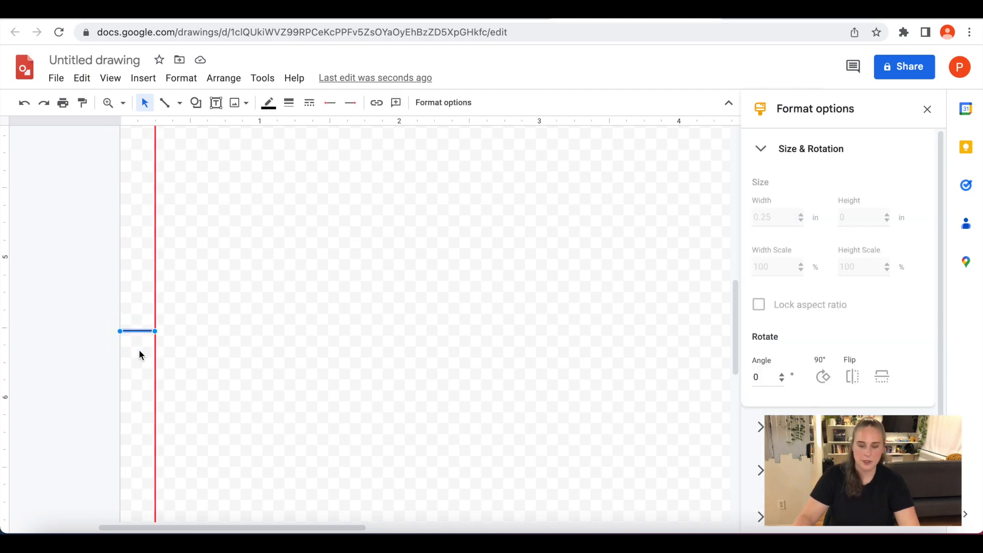
key("Delete")
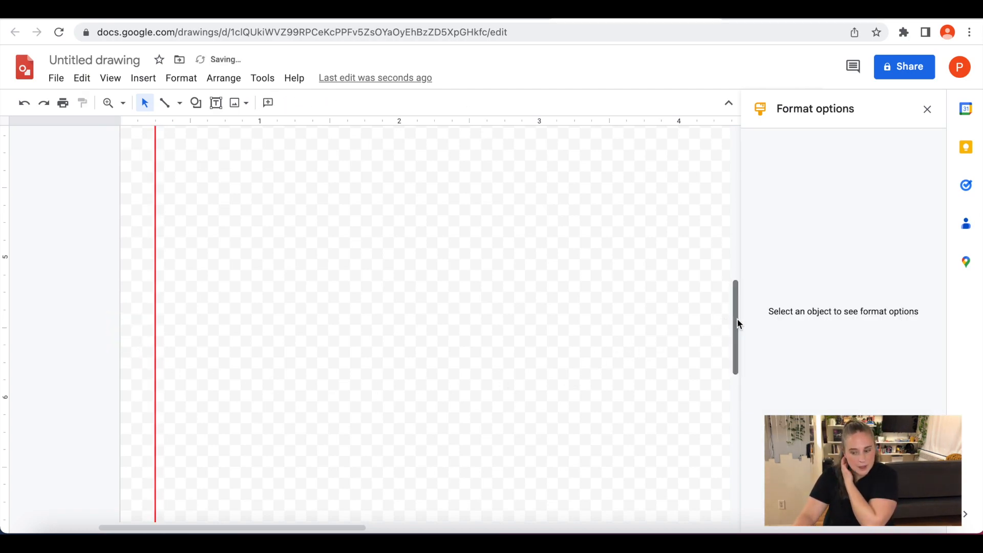
Step: Move the upper horizontal red line up to about 0.25 inches below the page's top edge
left_click_drag(736, 318, 740, 139)
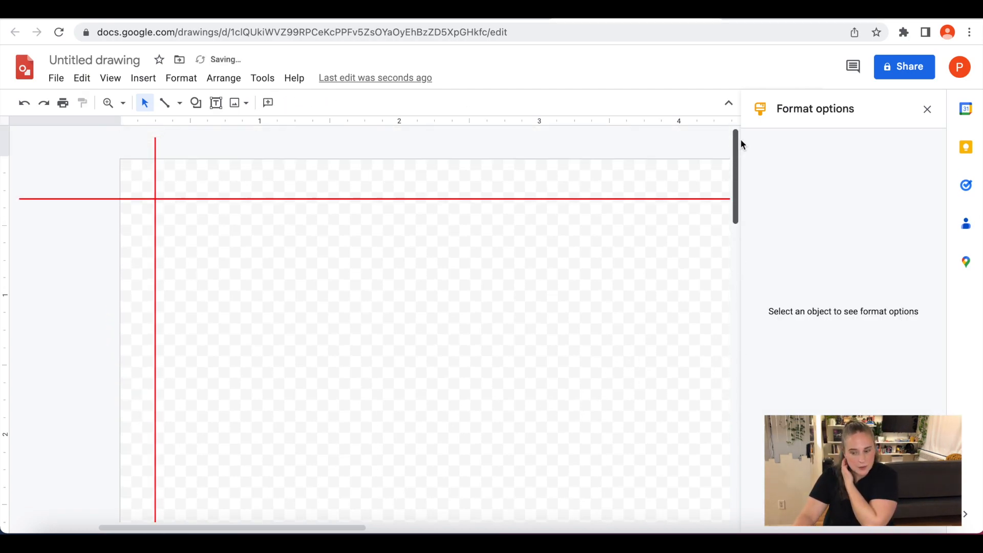
left_click(397, 199)
left_click_drag(397, 199, 397, 195)
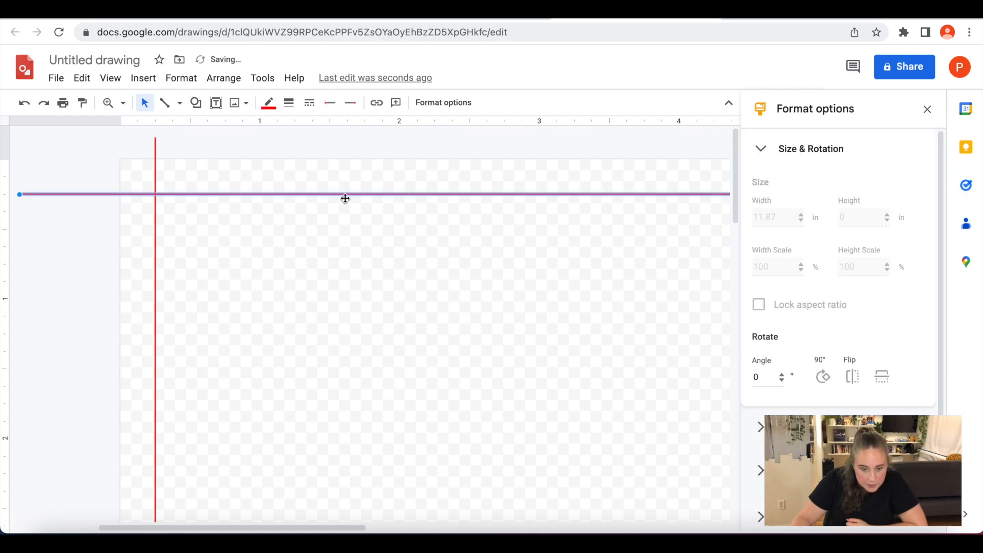
left_click(357, 394)
Step: Check the top margin with a temporary vertical line about 0.25 inches long from the page edge to the red line, and delete it
left_click(164, 103)
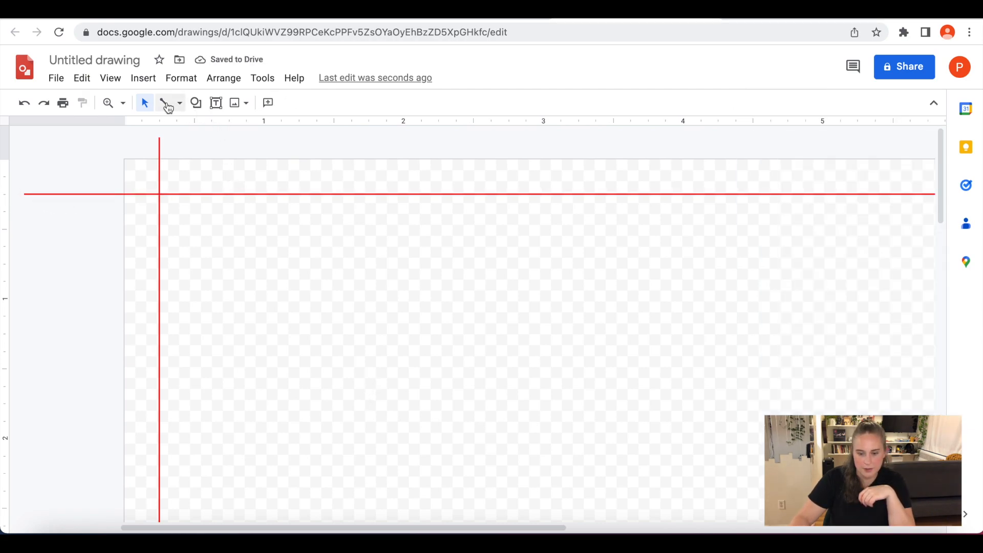
left_click_drag(279, 159, 279, 194)
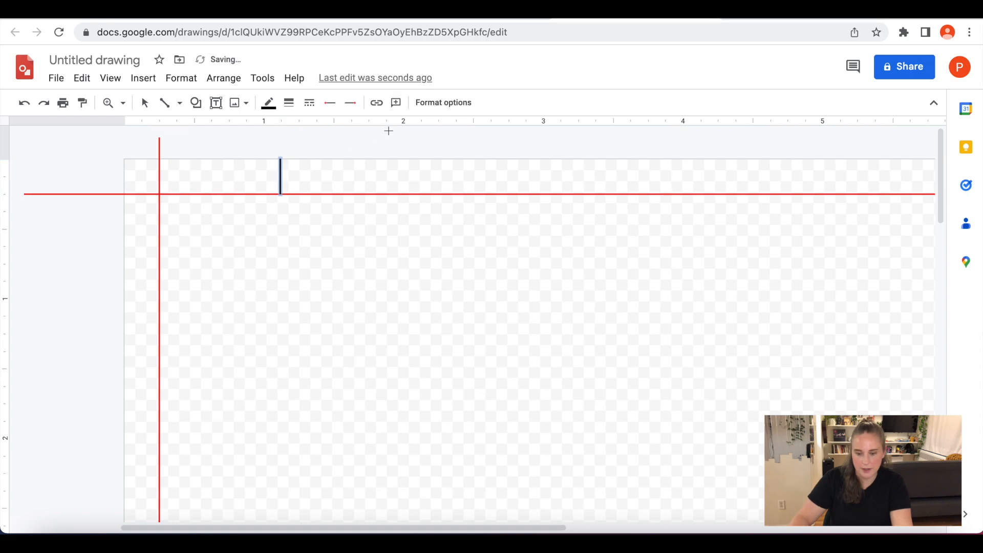
left_click(442, 102)
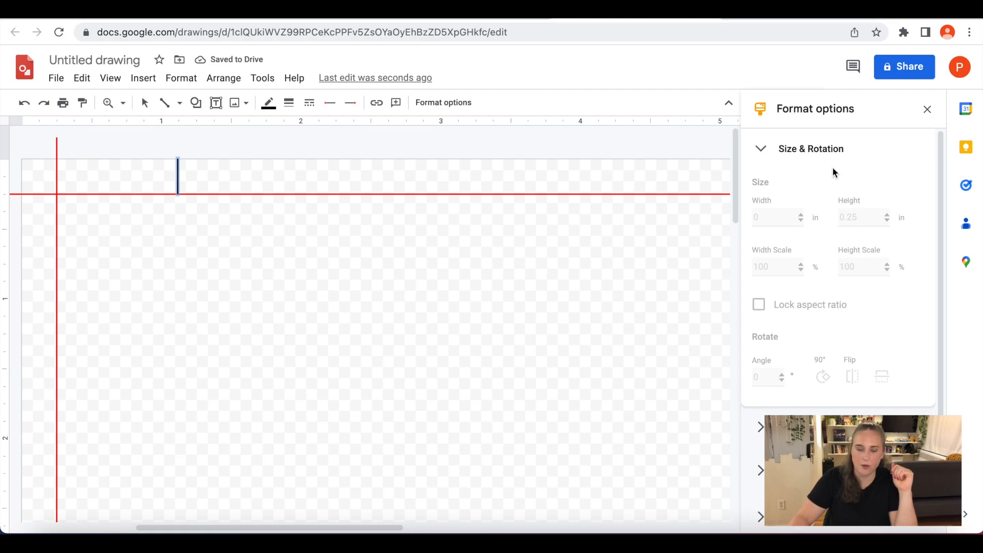
left_click(927, 109)
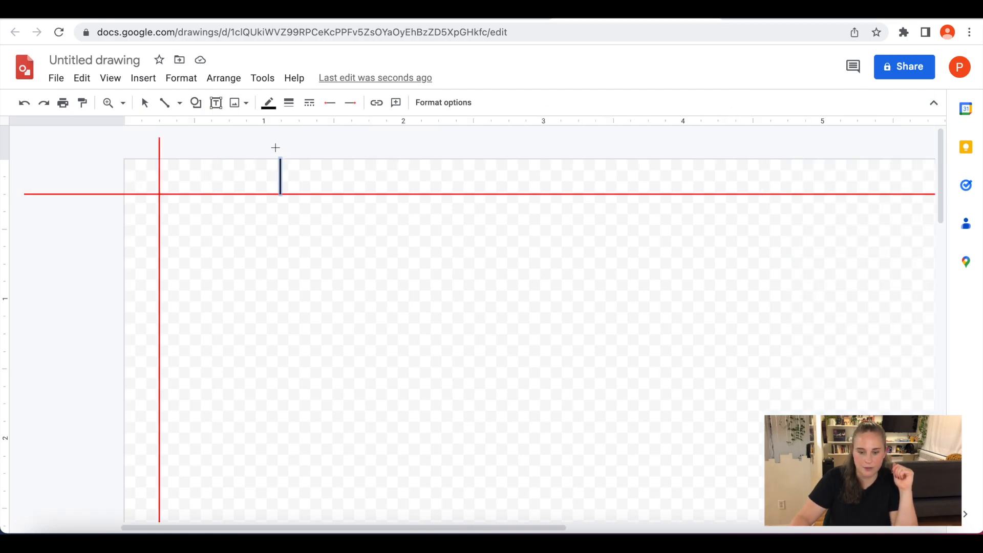
left_click(145, 103)
left_click(280, 159)
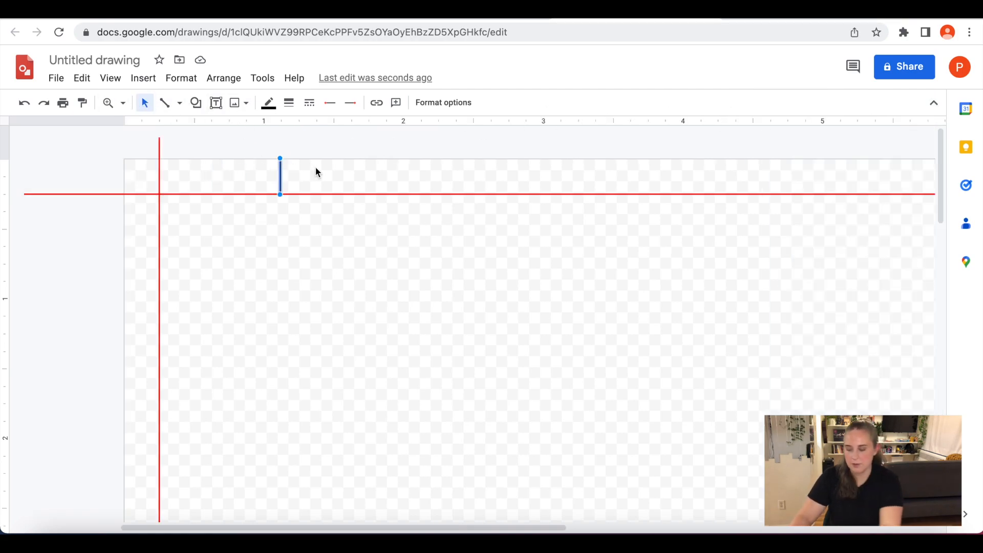
key("Delete")
Step: Move the right and bottom red margin lines to about 0.25 inches inside the page's right and bottom edges
mouse_move(560, 528)
left_mouse_down()
mouse_move(757, 512)
mouse_move(855, 527)
left_mouse_up()
left_click_drag(654, 286, 670, 285)
left_click_drag(942, 211, 942, 399)
left_click_drag(430, 469, 430, 485)
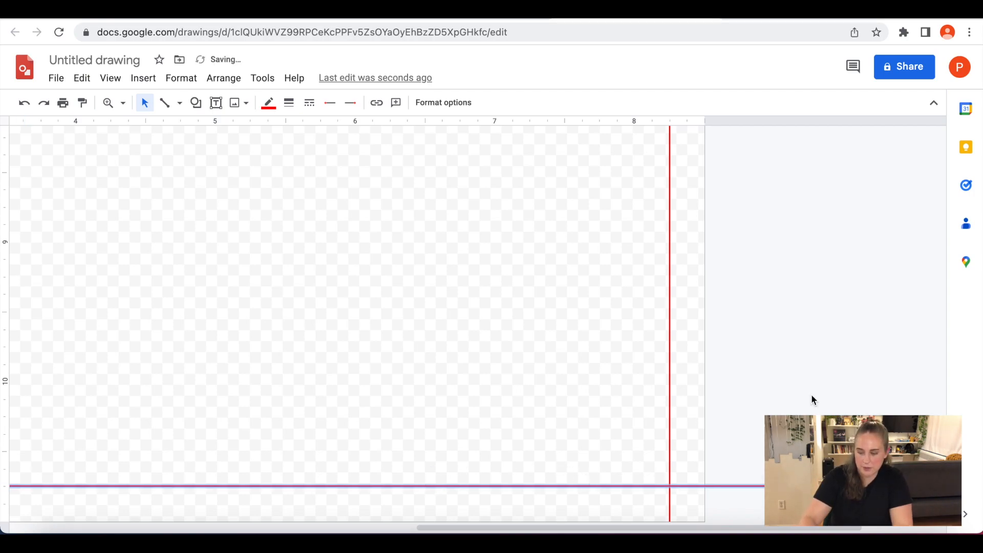
Step: Draw a rectangle about 2.51 by 3.54 inches from the upper-left corner where the red margin lines cross
key("super+alt+minus")
key("super+alt+minus")
left_click_drag(942, 394, 923, 289)
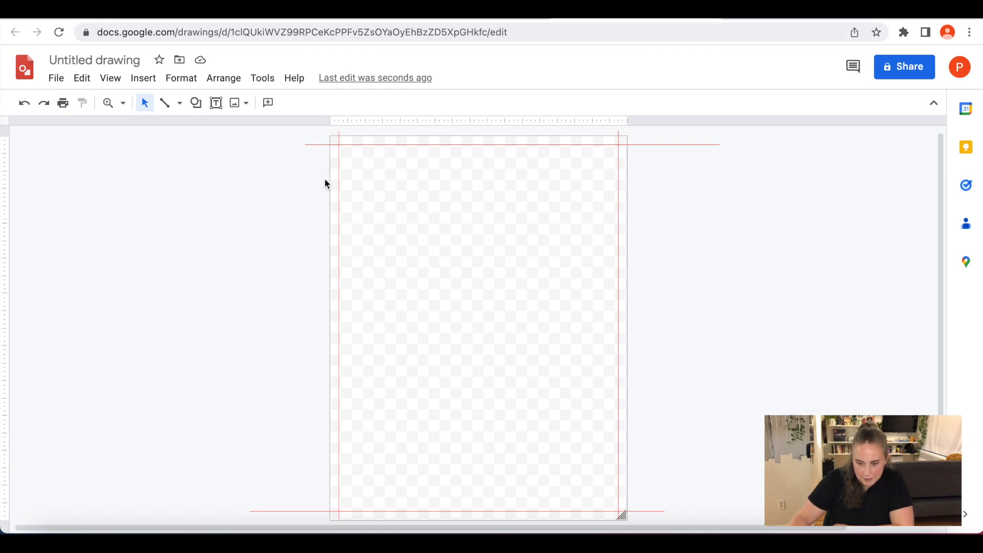
left_click(198, 105)
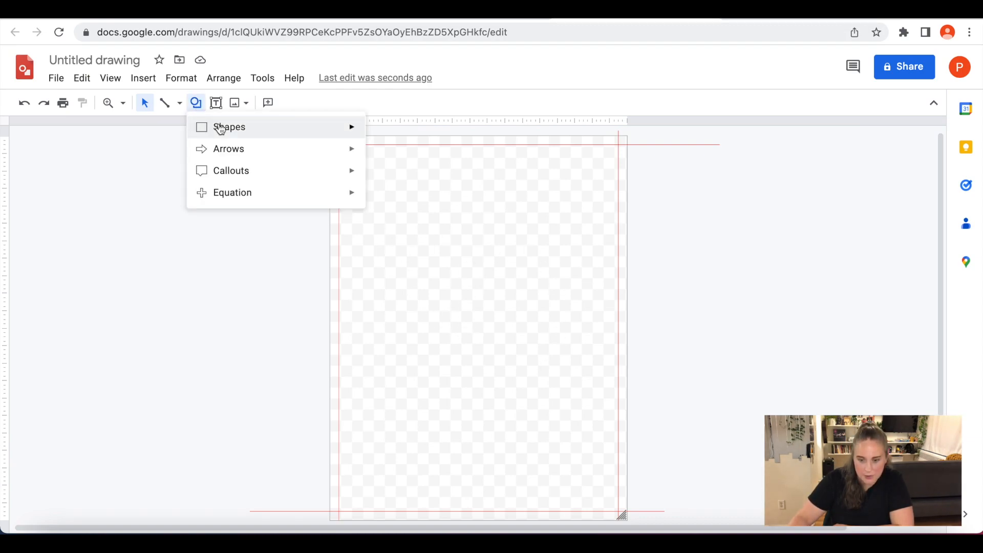
mouse_move(220, 128)
left_click(377, 133)
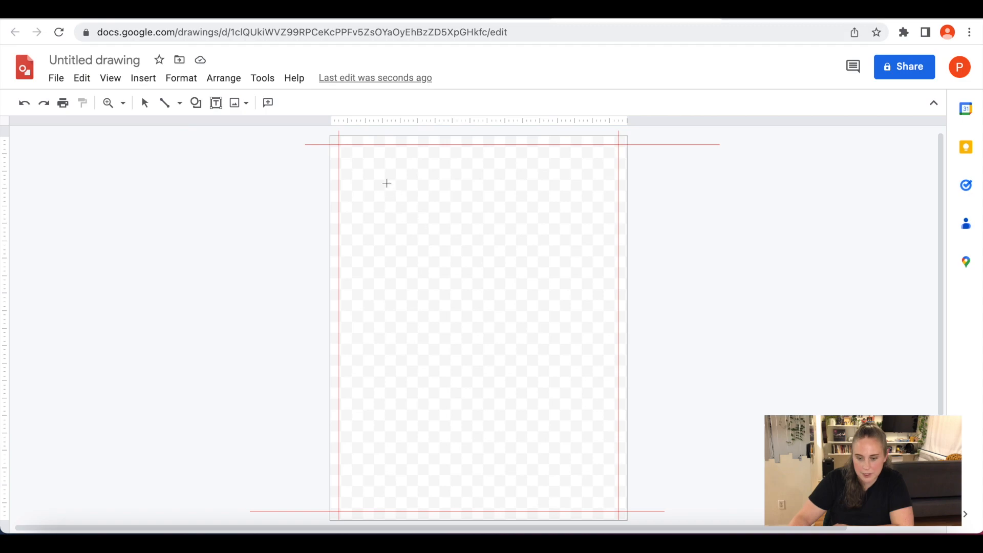
left_click_drag(340, 145, 428, 268)
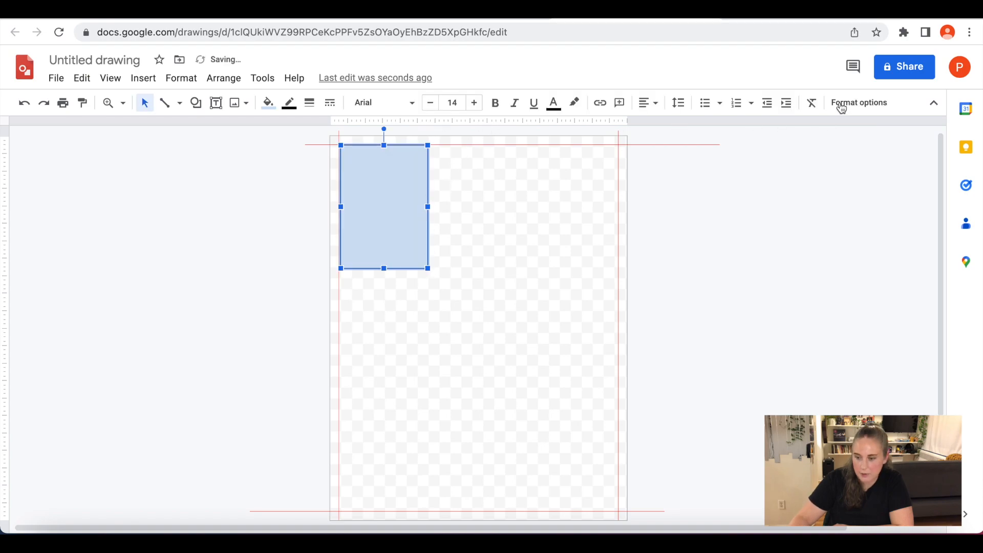
Step: Set the rectangle's width to 2.5 inches
left_click(864, 105)
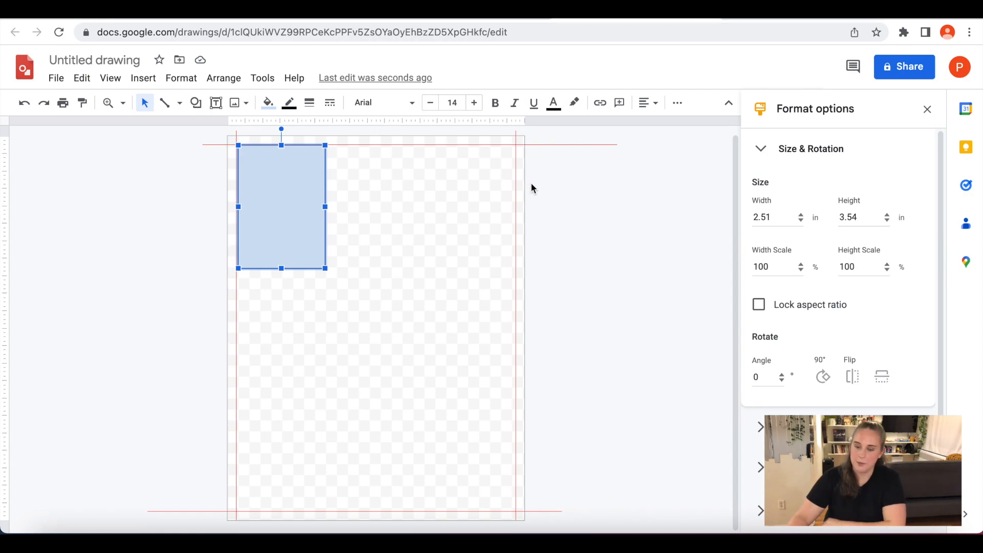
left_click(782, 216)
key("BackSpace")
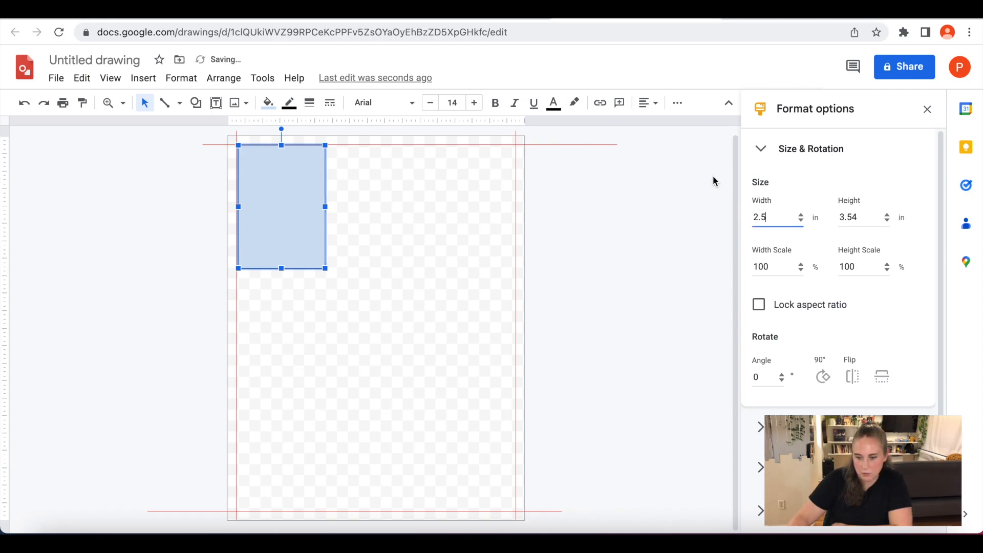
key("Return")
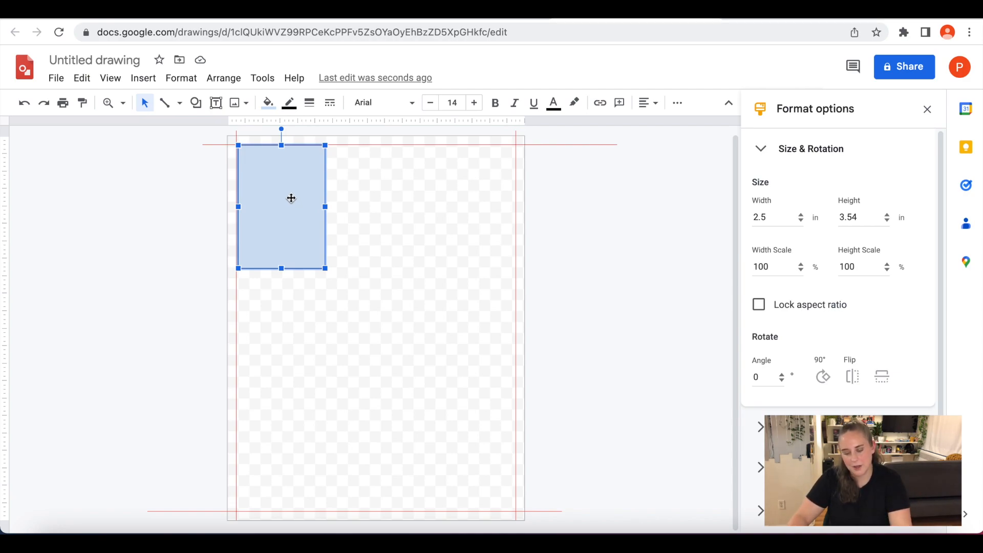
Step: Make two copies of the rectangle and stack them directly below it to form a column of three cards
key("ctrl+d")
left_click_drag(294, 196, 290, 315)
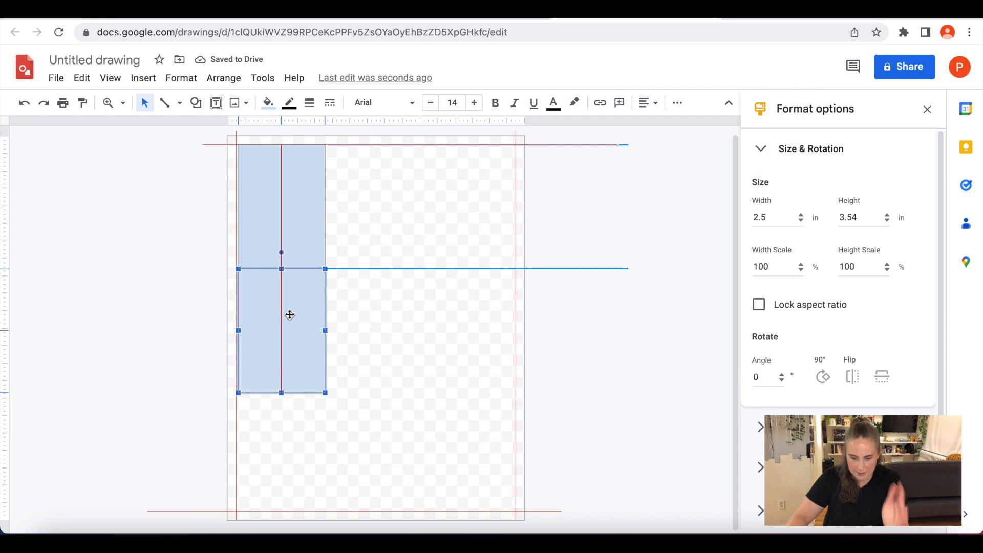
left_click_drag(289, 314, 290, 315)
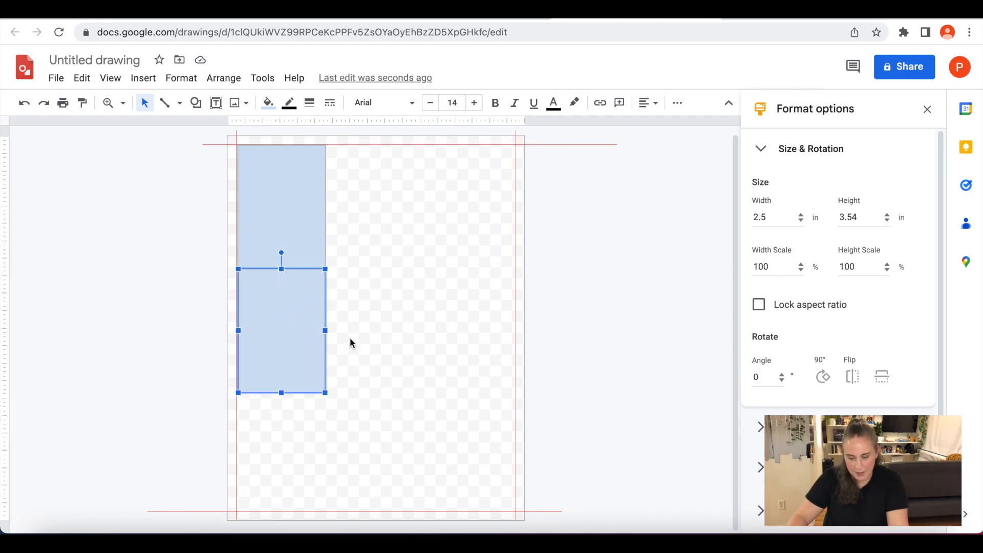
key("ctrl+v")
left_click_drag(309, 208, 299, 442)
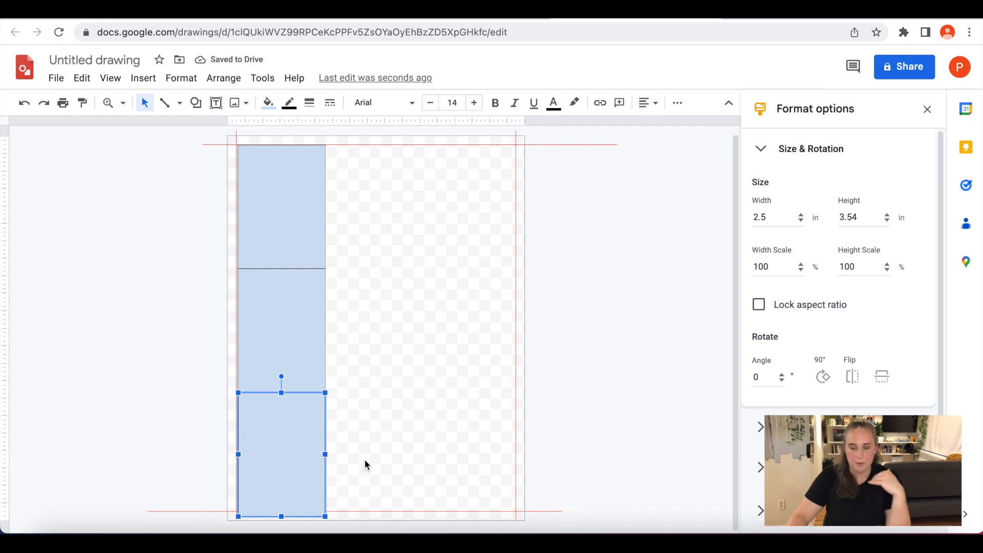
Step: Shorten the three stacked rectangles together to end at the bottom margin line, about 10.49 inches tall, and check the top rectangle's size
left_click_drag(382, 450, 295, 213)
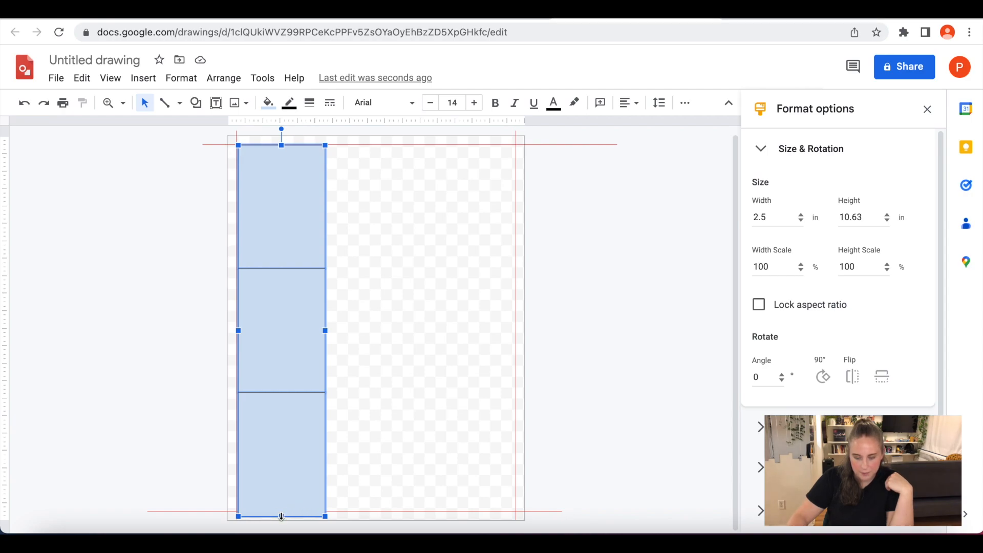
left_click_drag(281, 512, 282, 513)
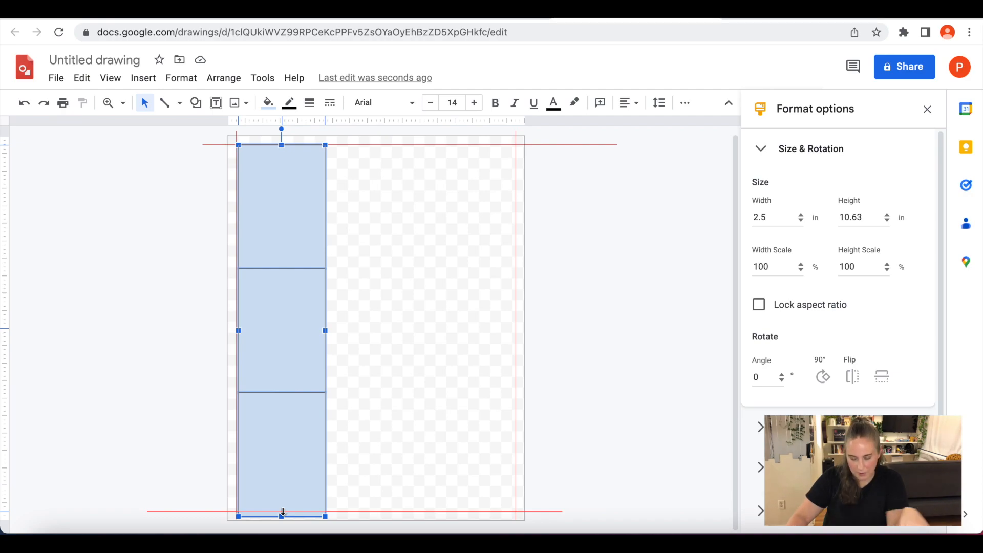
left_click_drag(282, 512, 284, 512)
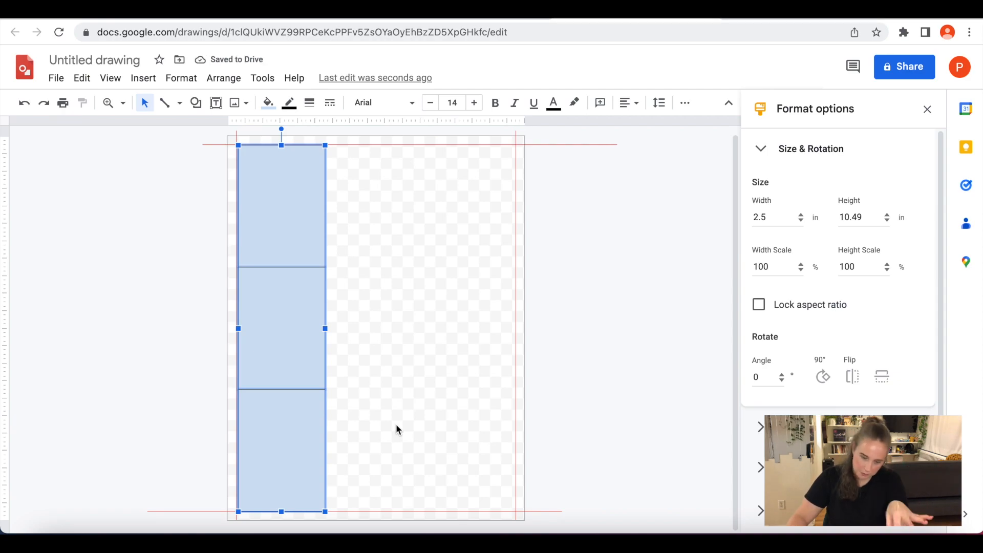
left_click(399, 278)
left_click(300, 195)
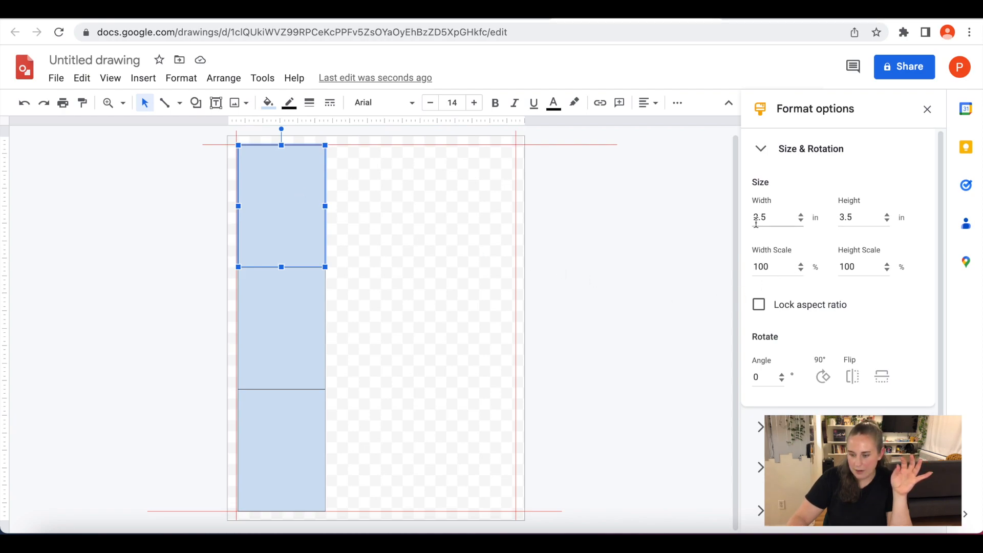
left_click(432, 221)
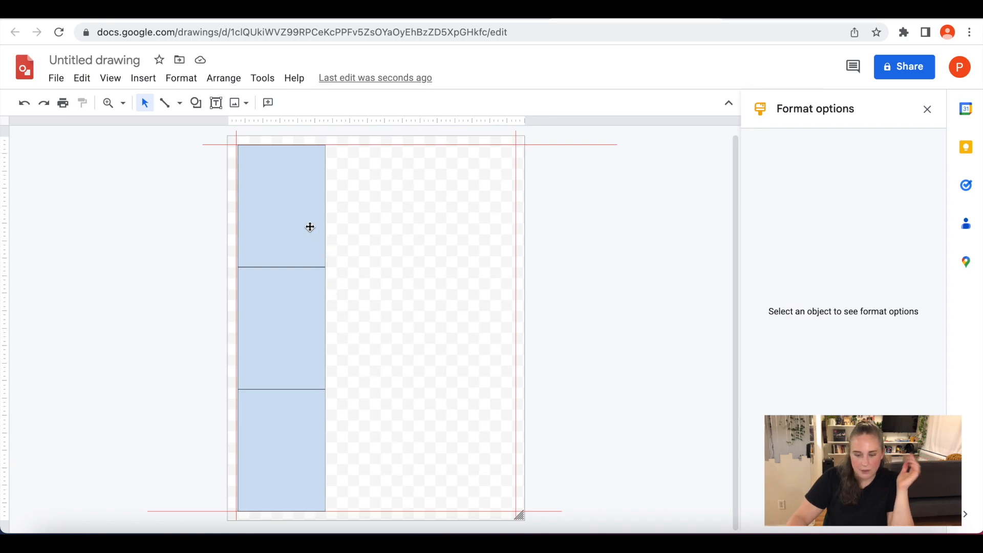
Step: Make the fill of all three stacked rectangles transparent
left_click_drag(377, 465, 285, 196)
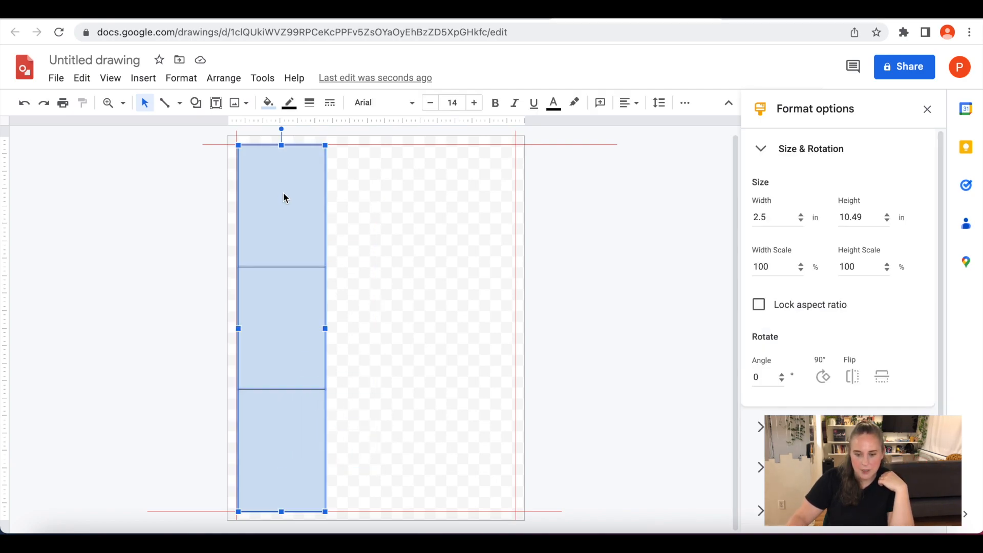
left_click(268, 104)
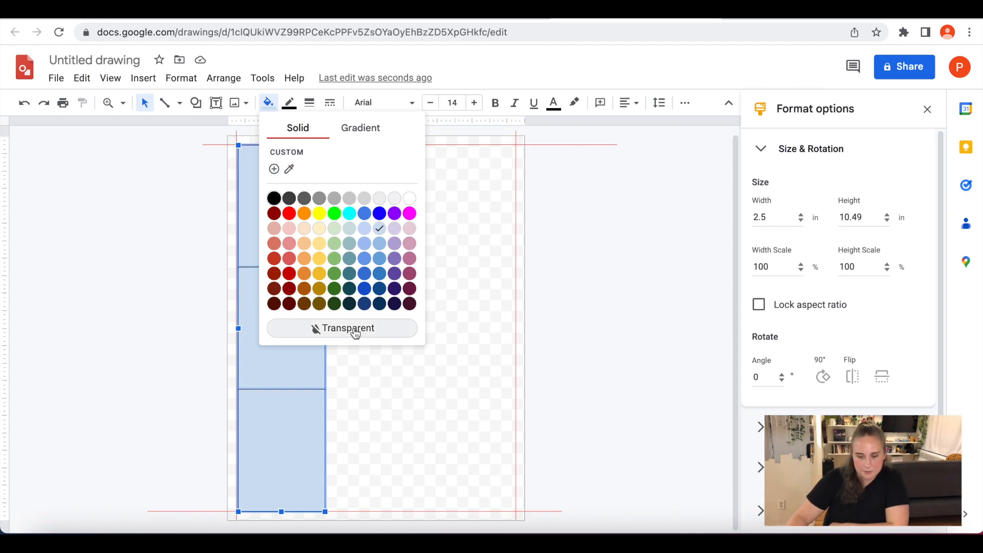
left_click(337, 332)
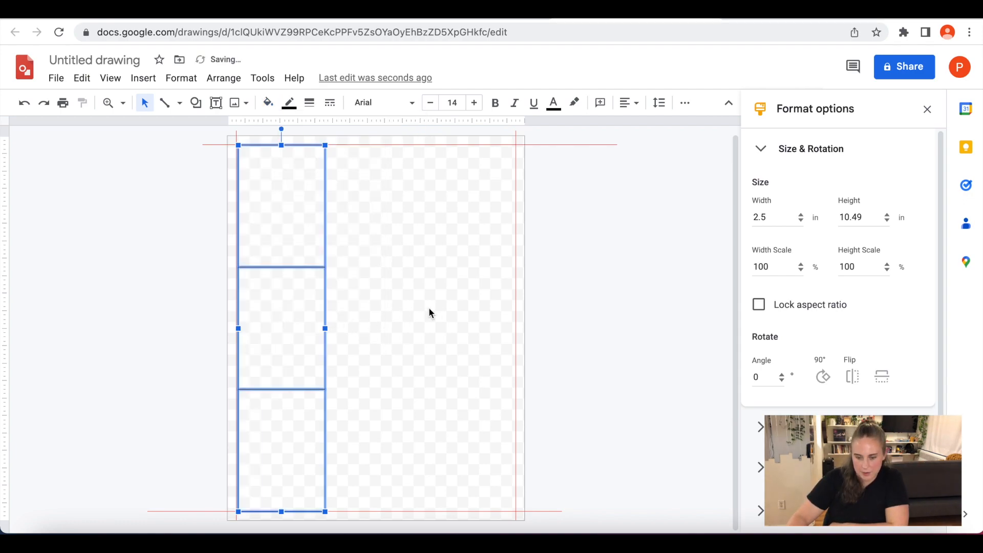
left_click(420, 391)
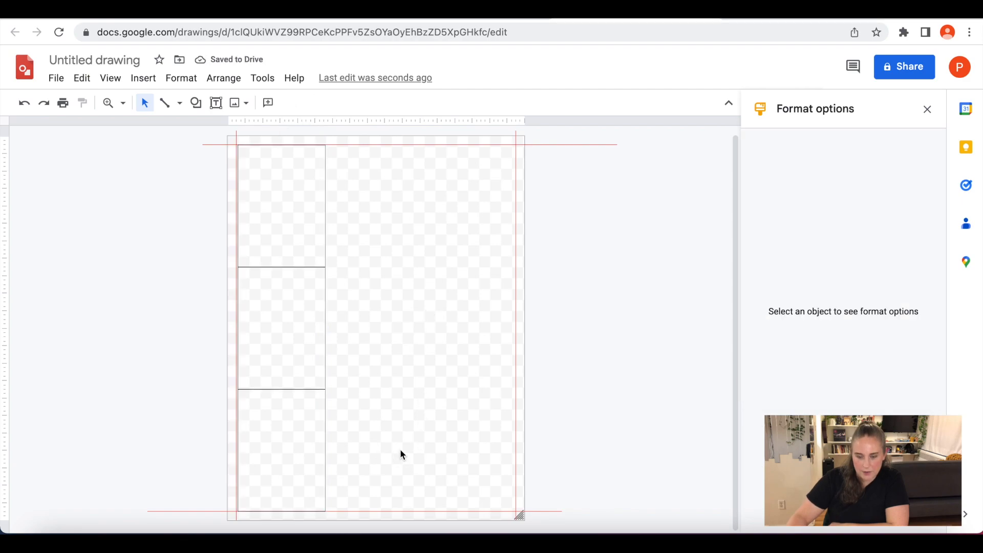
Step: Set the border weight of the three stacked rectangles to 4px
left_click_drag(390, 457, 286, 188)
left_click_drag(374, 442, 284, 194)
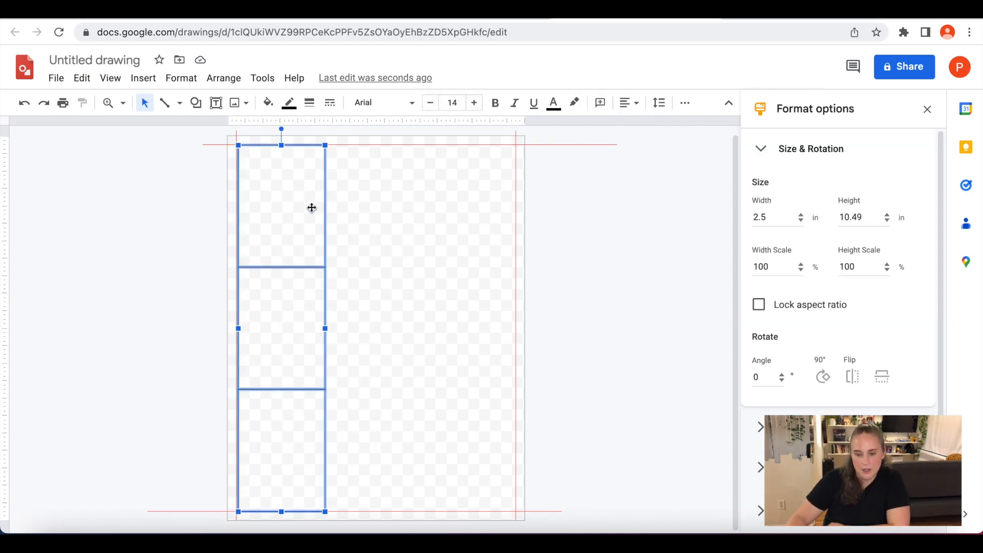
left_click(310, 104)
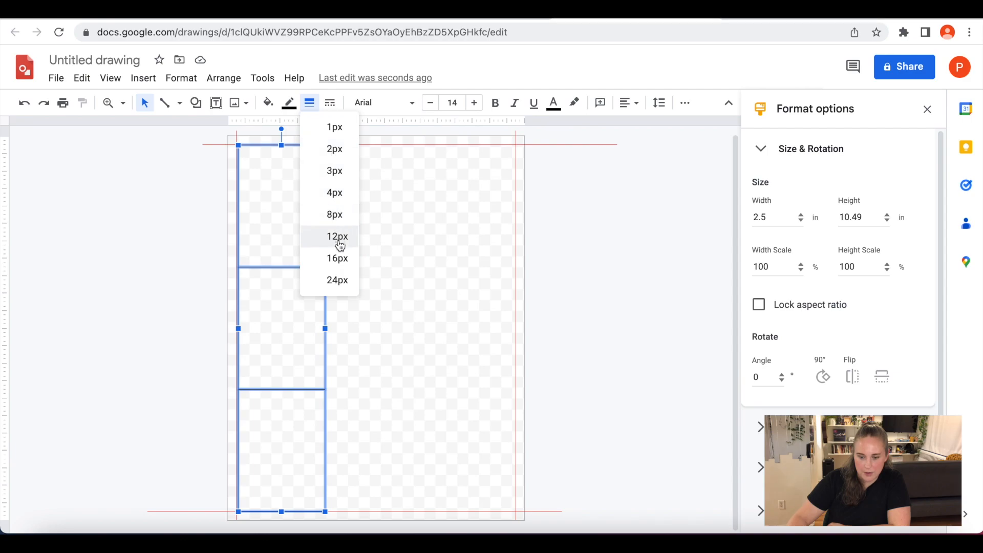
left_click(339, 195)
left_click(418, 236)
Step: Set the border weight of the three stacked rectangles to 1px
left_click_drag(382, 429, 293, 182)
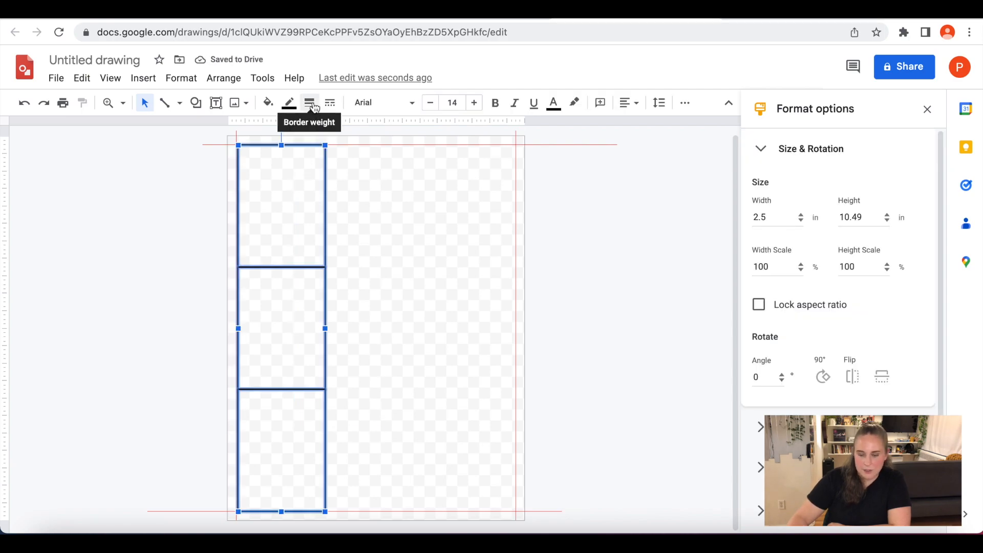
left_click(313, 104)
left_click(322, 128)
left_click(399, 295)
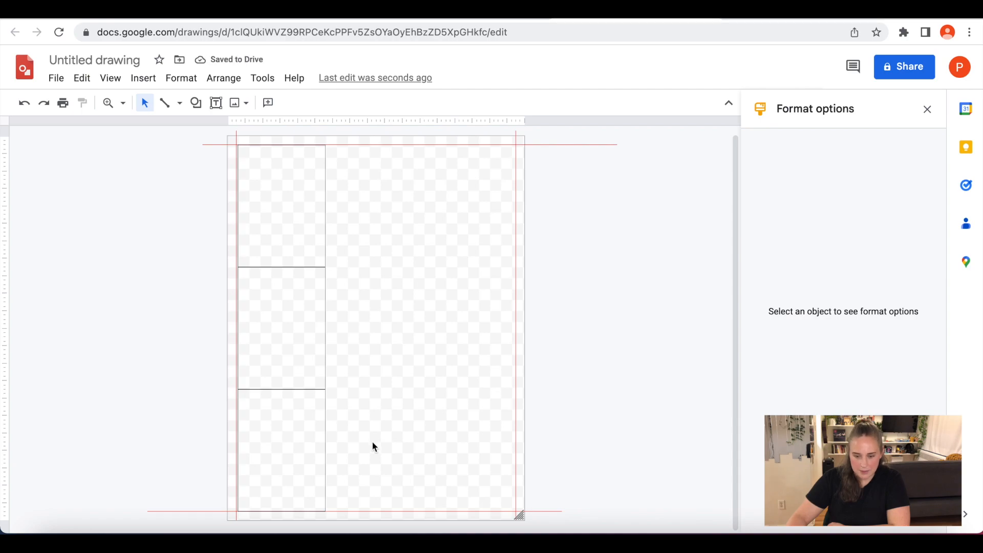
Step: Duplicate the column of three stacked rectangles and place the copy directly to its right, aligned with the top margin line
left_click_drag(380, 443, 375, 201)
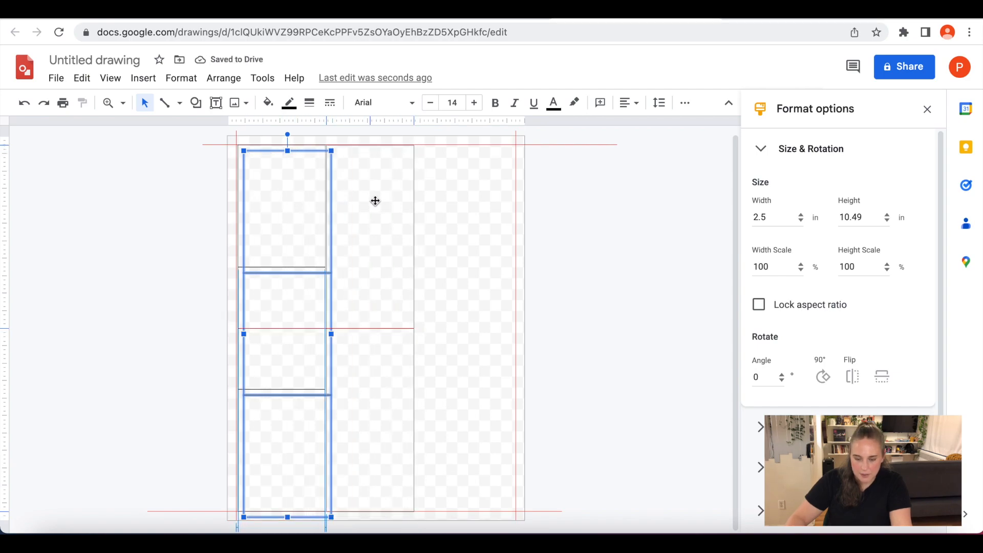
left_click_drag(375, 201, 373, 198)
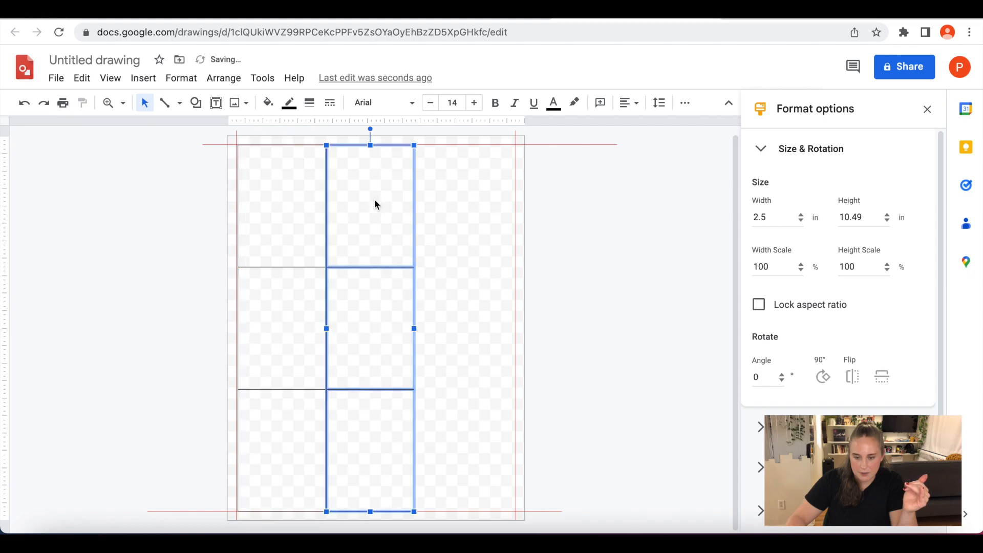
left_click(483, 293)
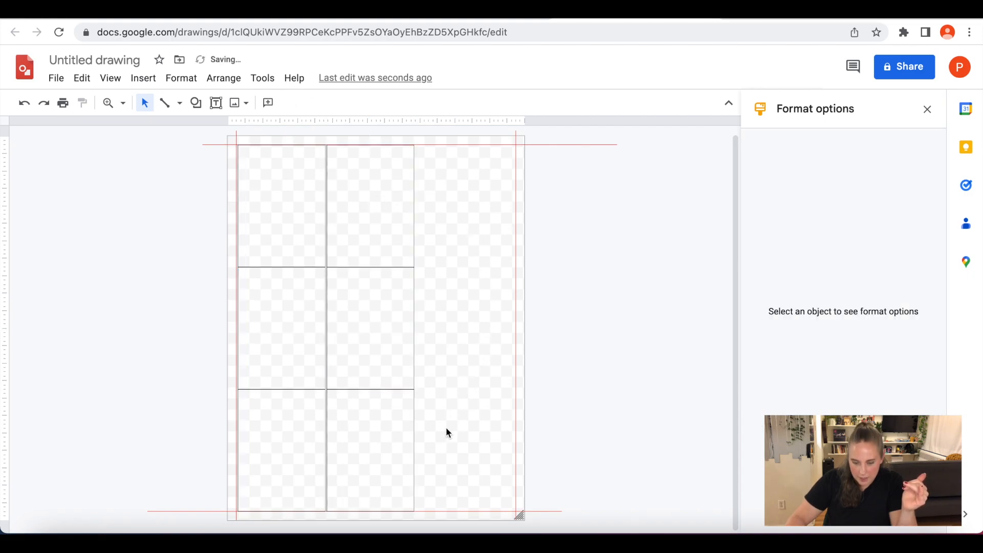
Step: Close the small gap between the two columns by moving the second column left until its edge overlaps the first column's edge
scroll(434, 343, "up", 2)
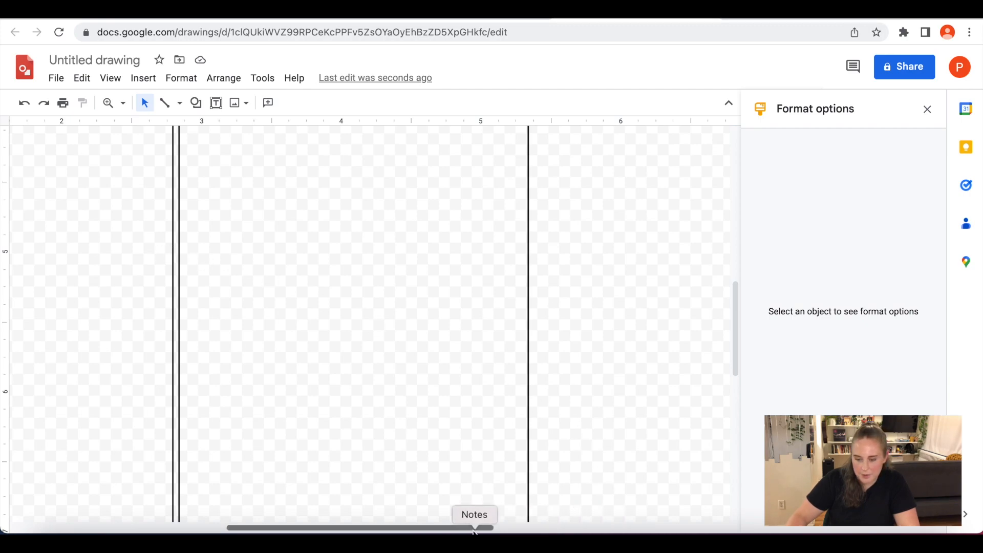
left_click_drag(473, 530, 439, 530)
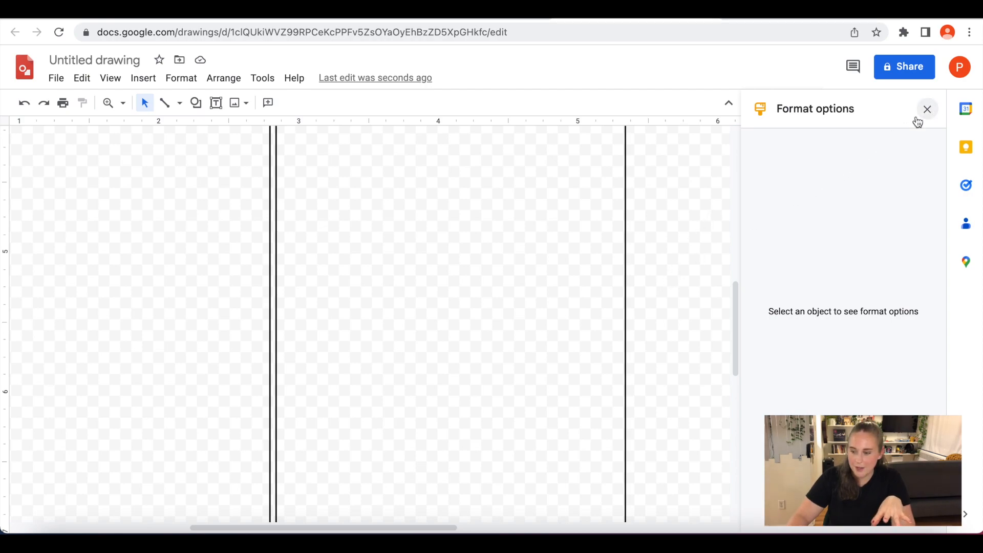
key("alt+super+minus")
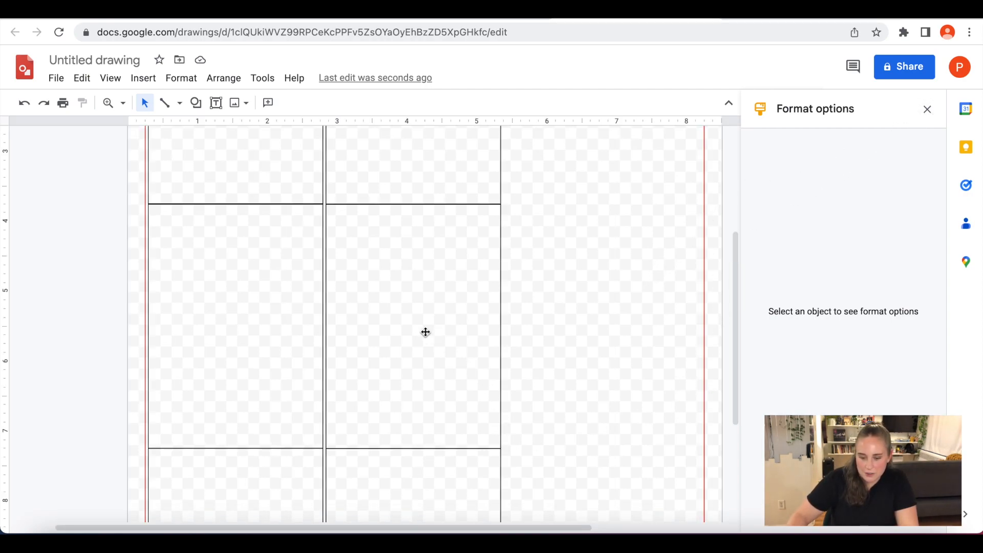
left_click_drag(546, 467, 451, 155)
key("ctrl+alt+equal")
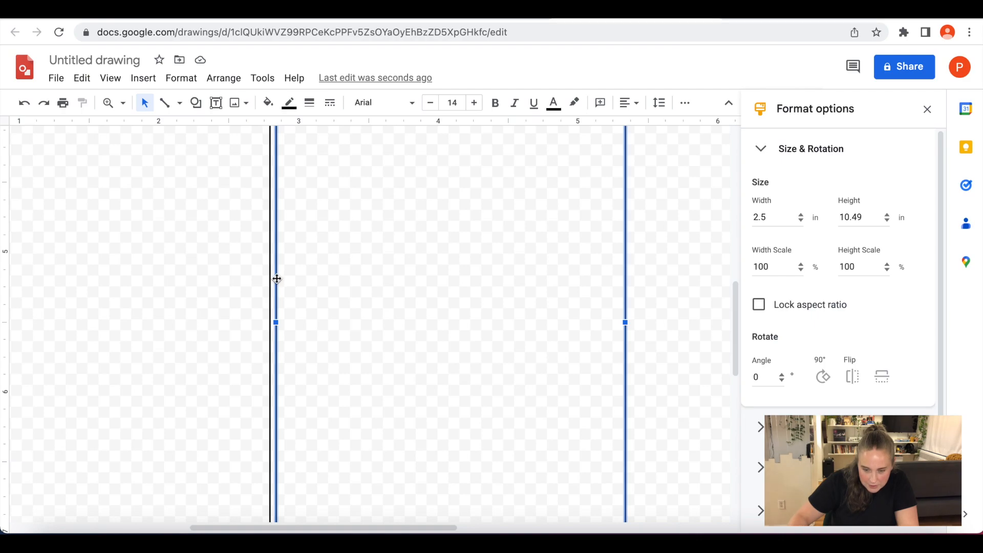
left_click_drag(274, 278, 270, 279)
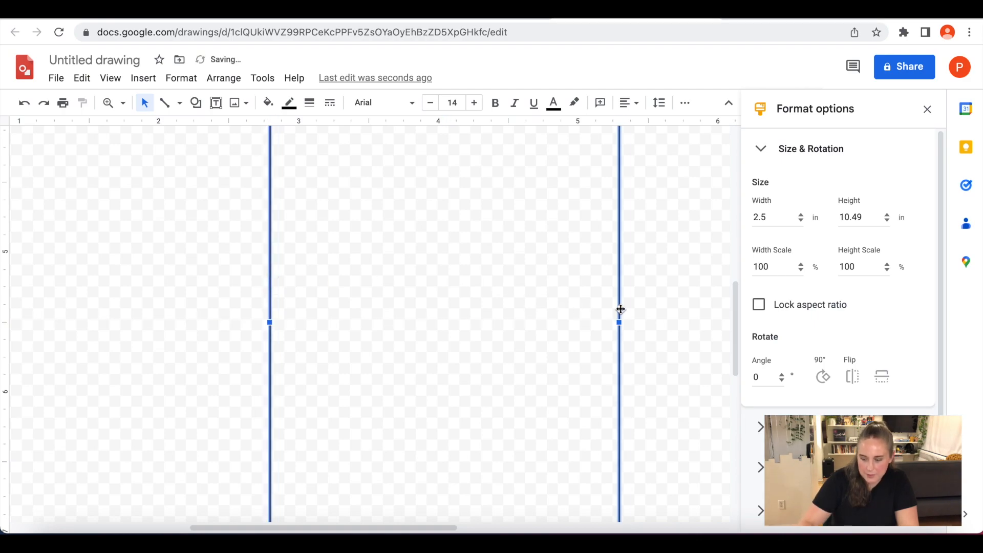
key("ctrl+alt+minus")
key("ctrl+alt+minus")
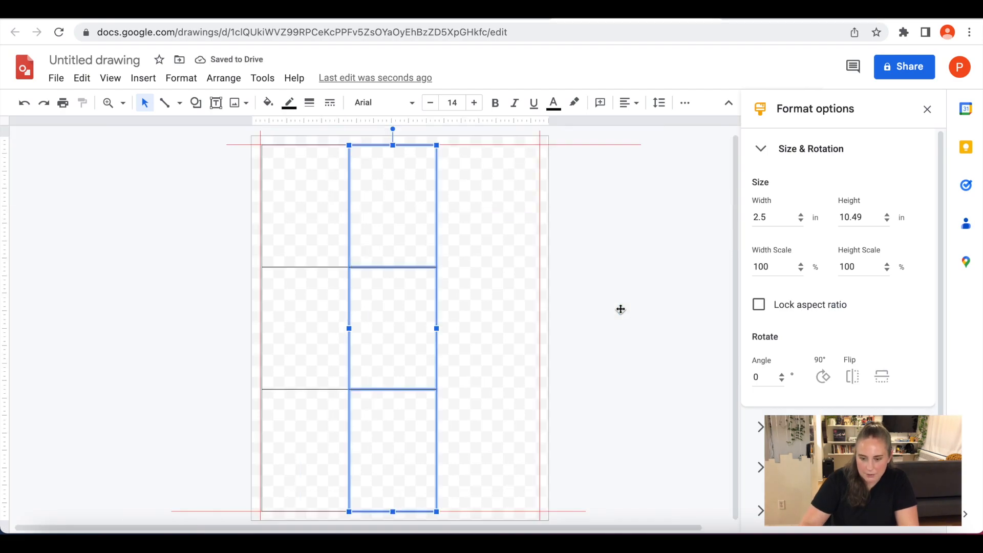
left_click(626, 314)
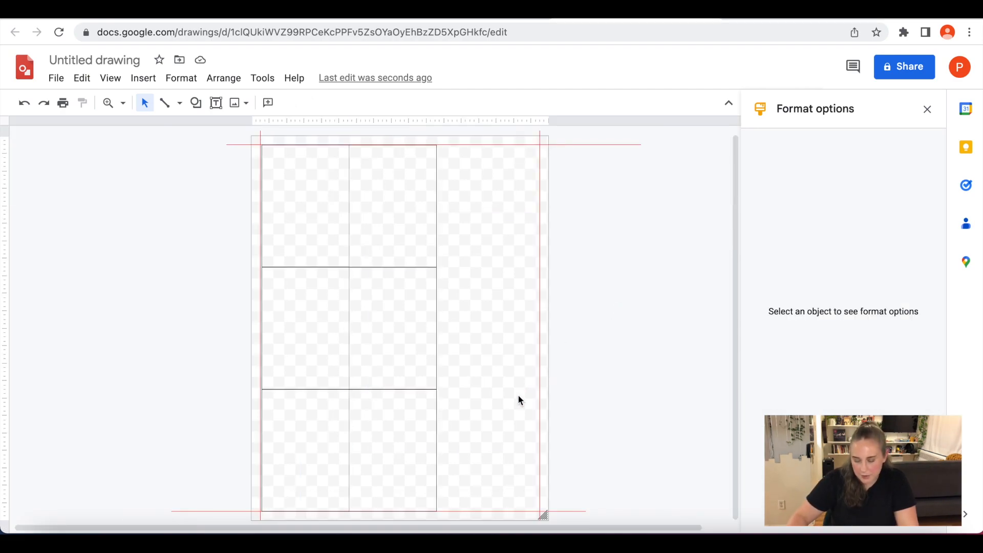
Step: Duplicate the second column and place the copy against its right edge to complete a three-by-three card grid
left_click_drag(480, 428, 415, 224)
left_click_drag(451, 321, 493, 324)
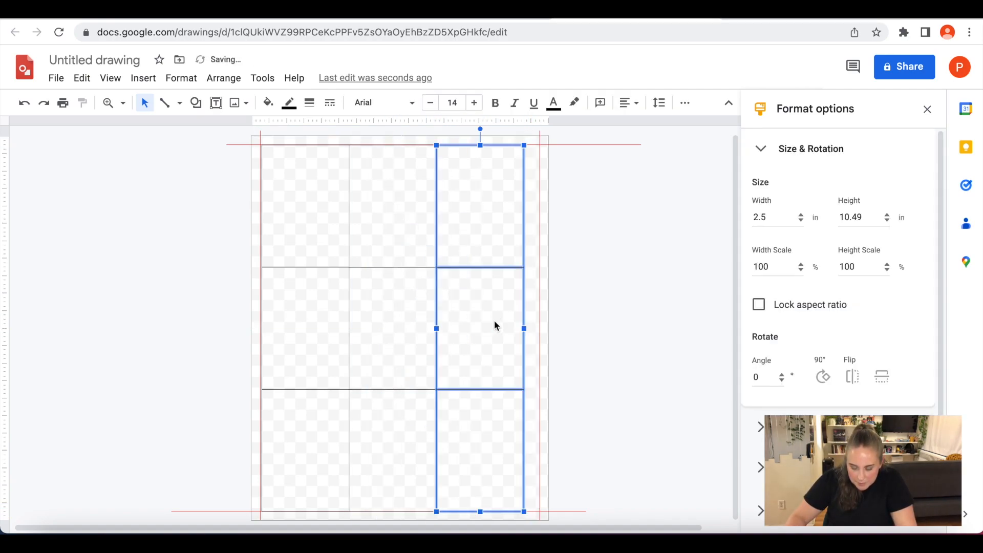
left_click(609, 303)
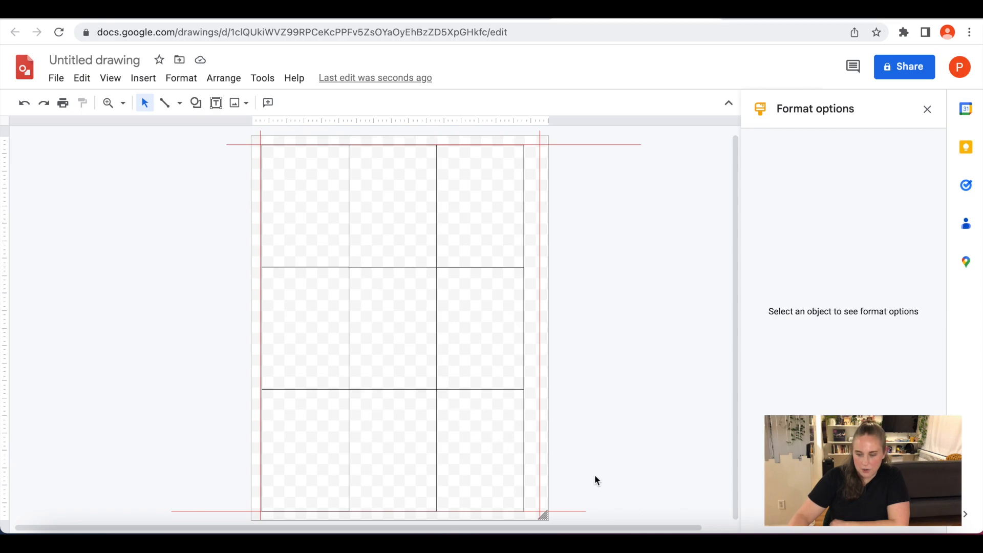
left_click_drag(610, 478, 253, 127)
left_click(649, 264)
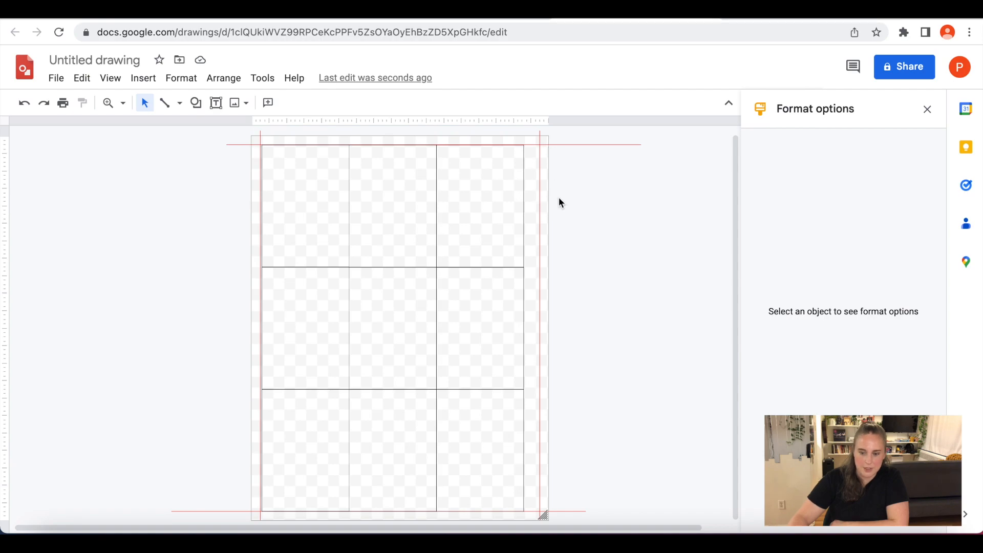
Step: Select all four red margin lines and group them
left_click(540, 227)
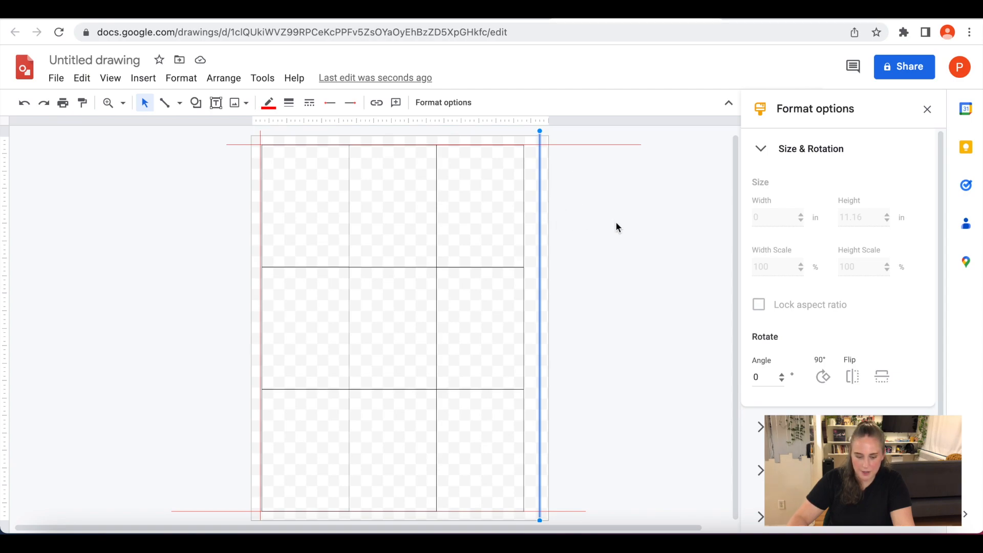
left_click(594, 146, "shift")
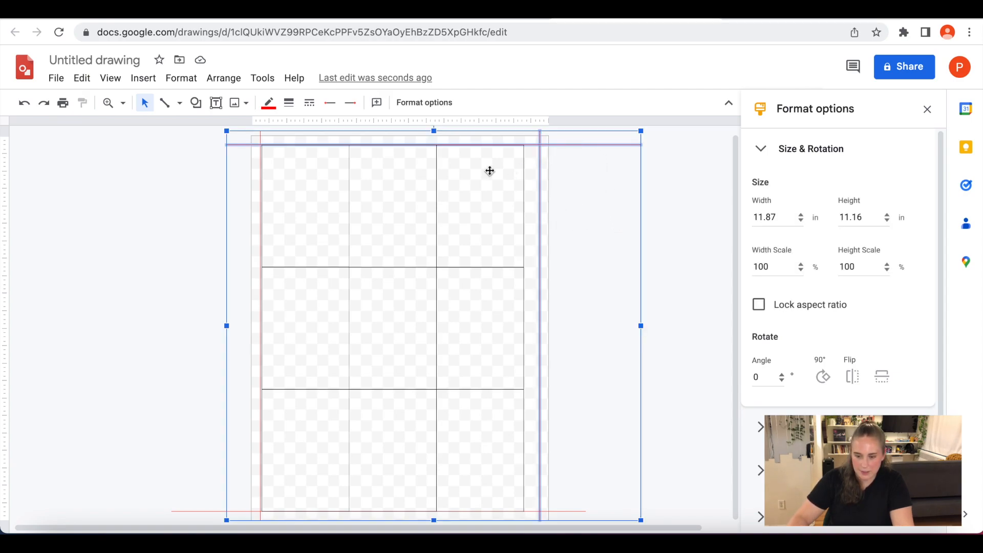
left_click(260, 517, "shift")
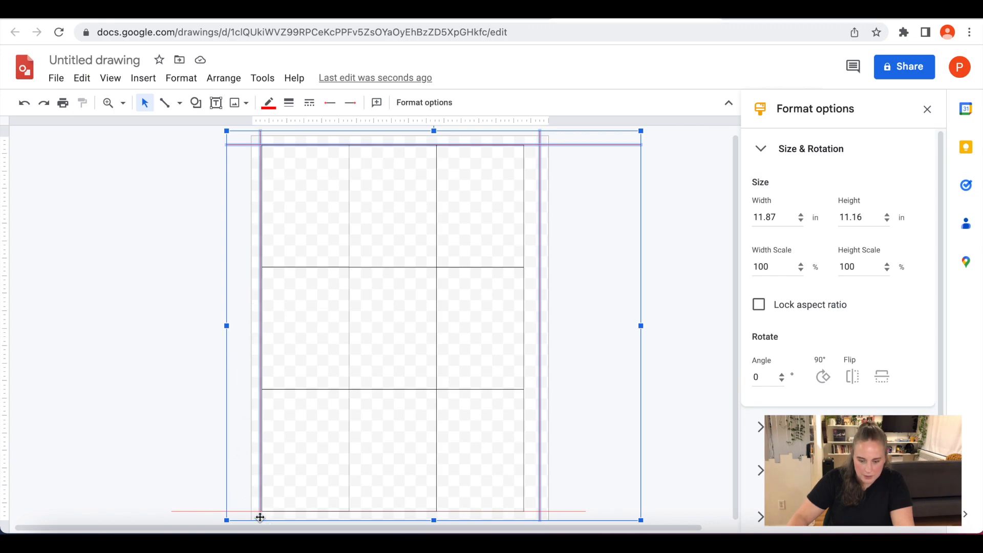
left_click(212, 511, "shift")
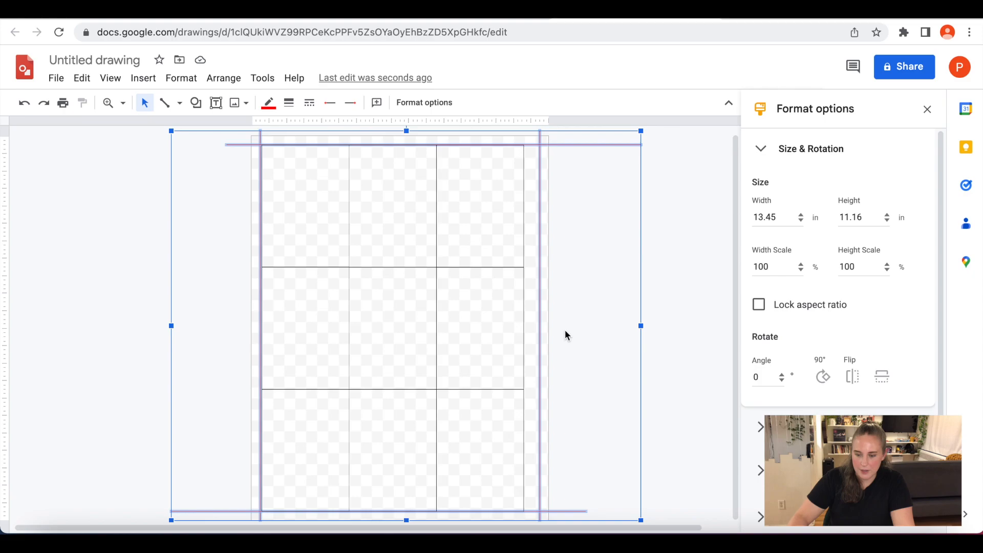
right_click(540, 236)
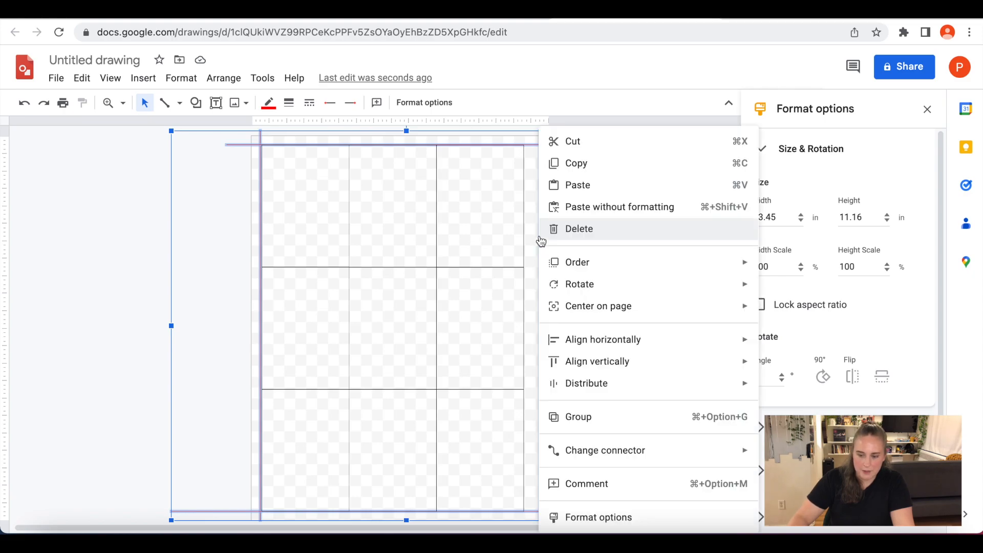
left_click(578, 416)
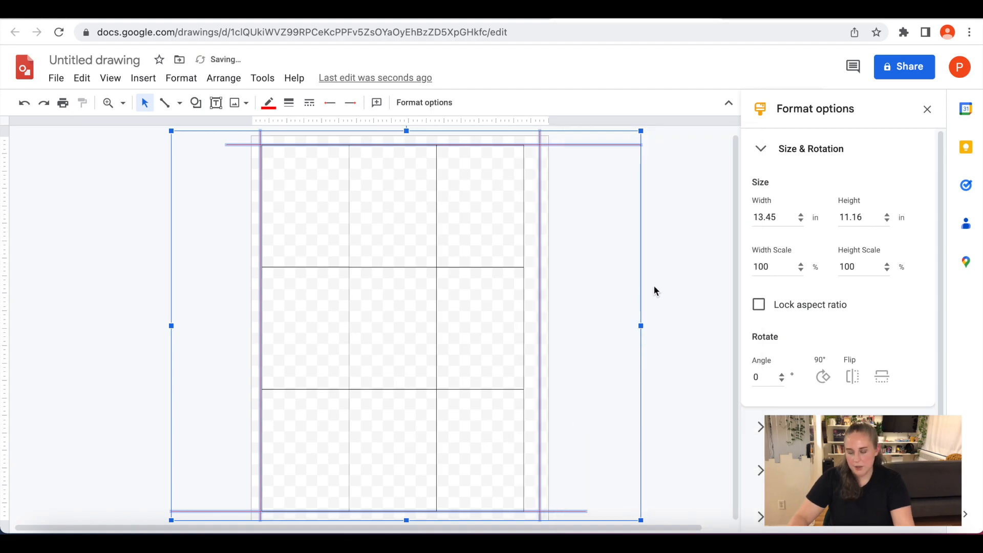
Step: Move the grouped margin lines down slightly as one unit
right_click(540, 281)
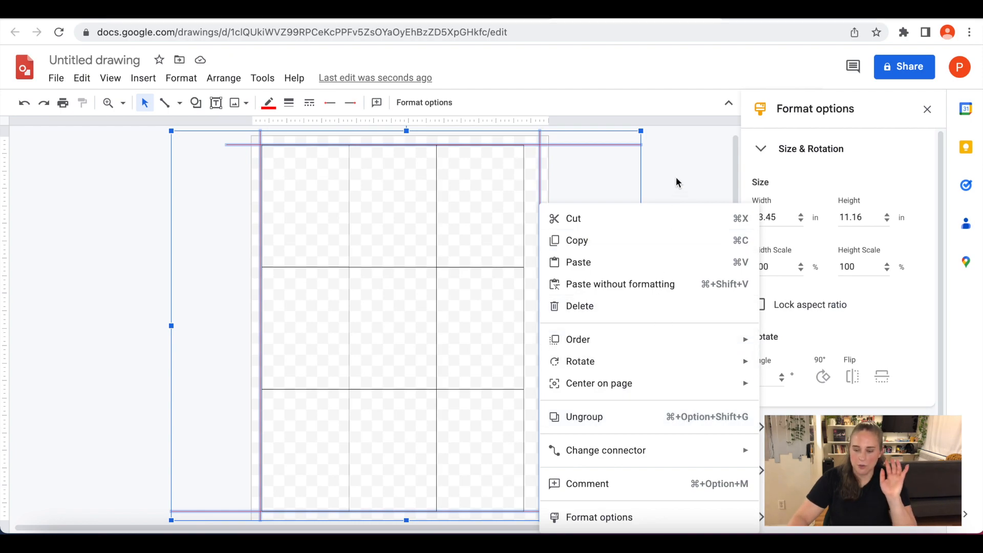
mouse_move(678, 373)
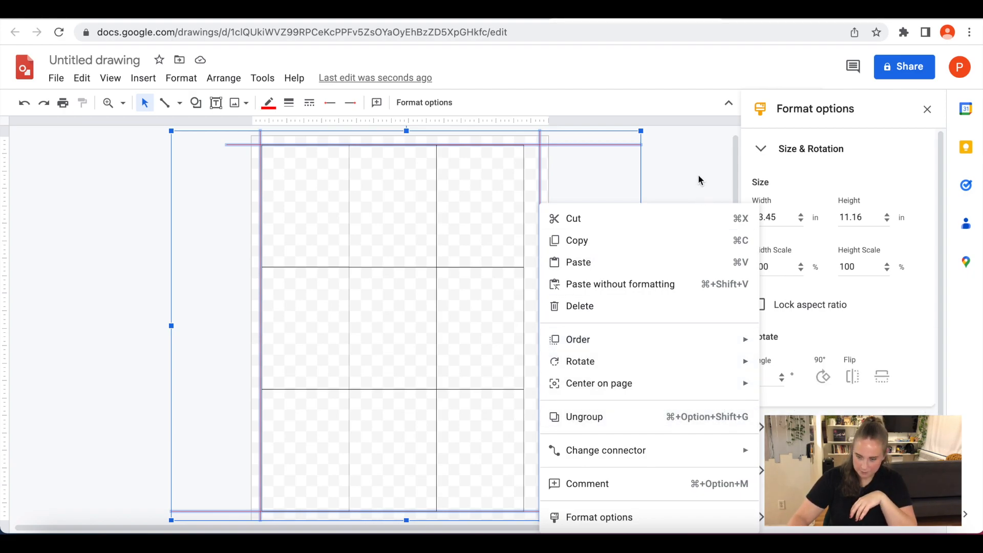
left_click(585, 242)
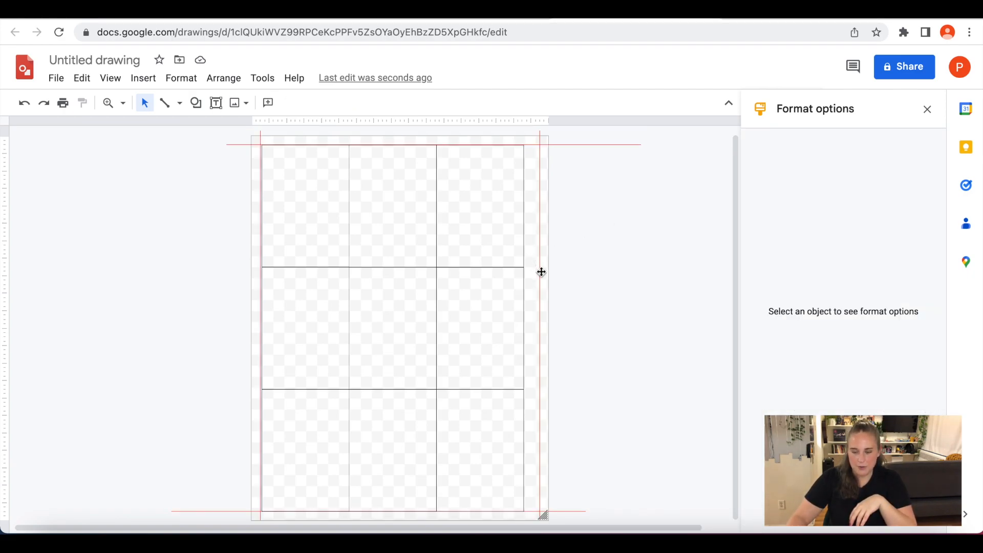
left_click_drag(541, 271, 541, 274)
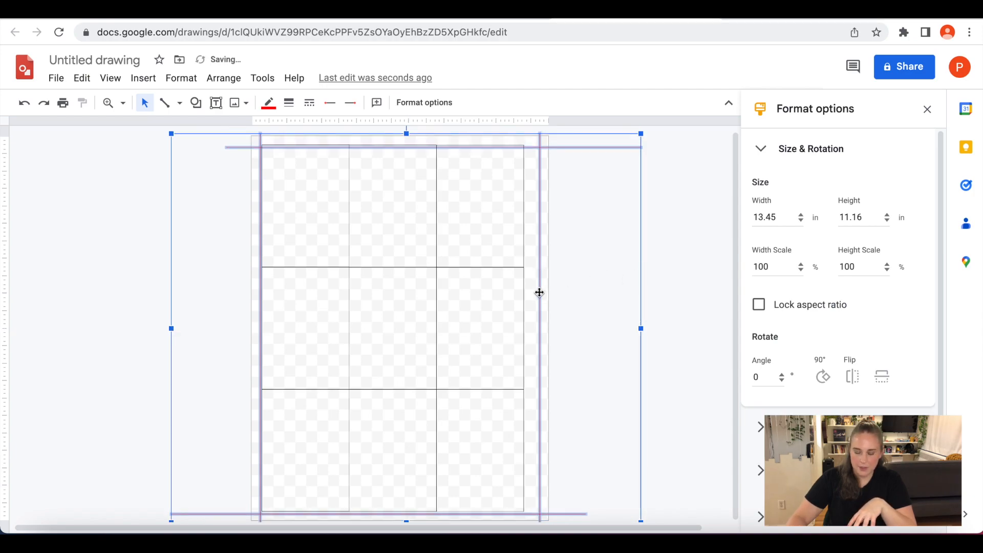
left_click(644, 242)
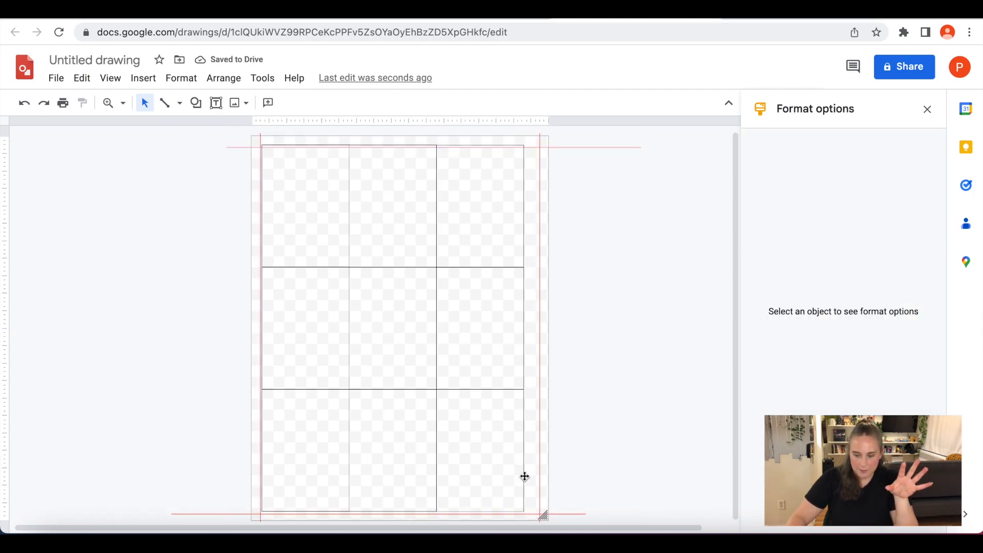
Step: Group the nine card rectangles into one object, leaving the margin lines out of the group
left_click_drag(530, 482, 317, 188)
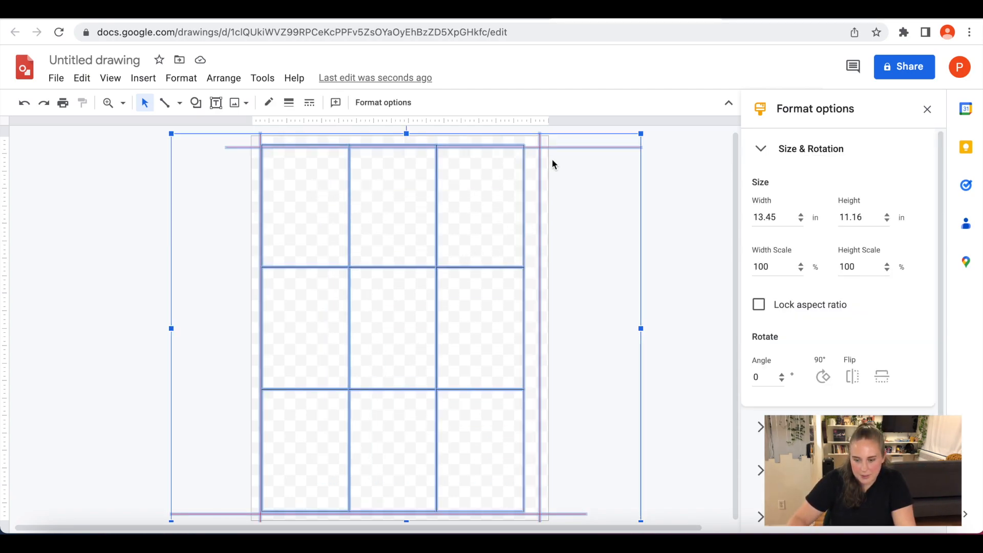
left_click(541, 191)
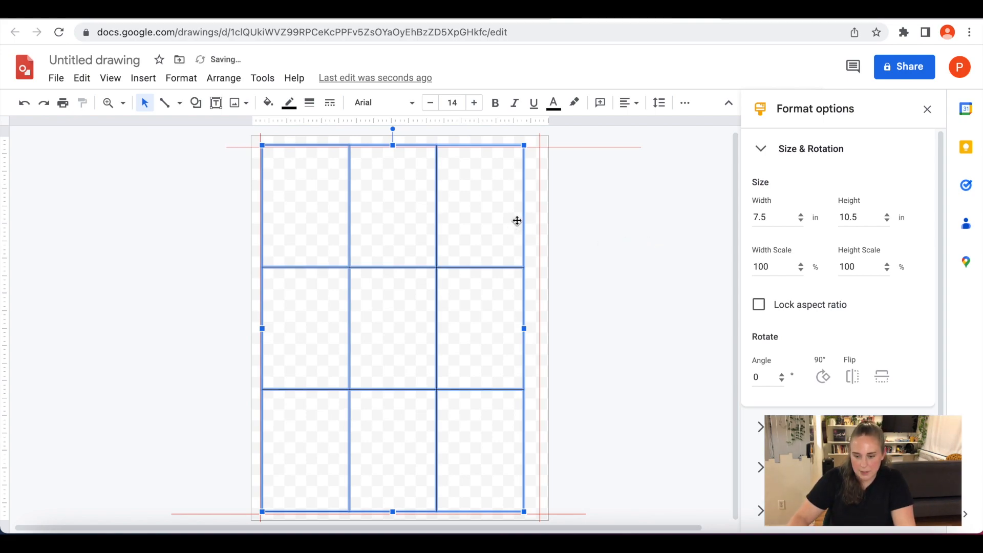
left_click(539, 228)
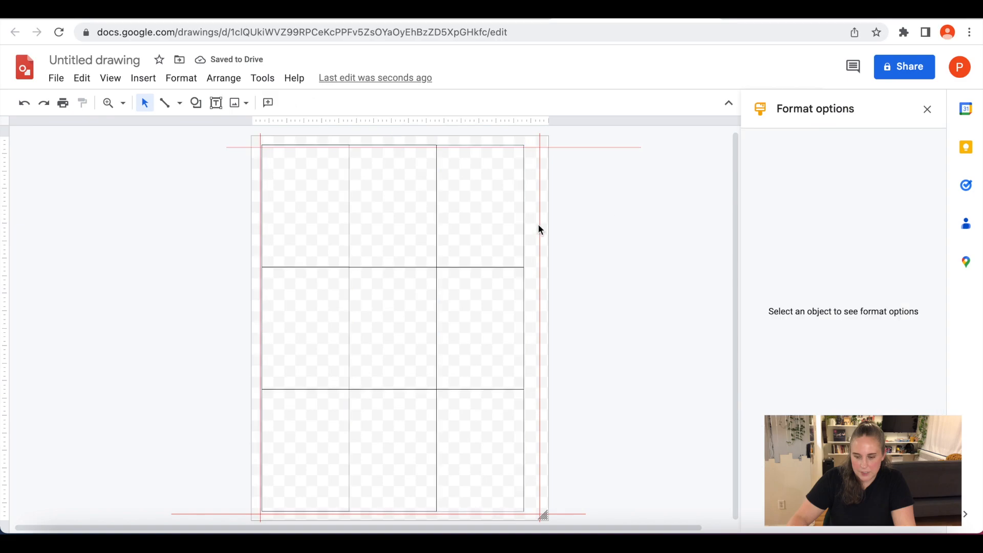
Step: Nudge the grouped card grid to sit roughly centered between the side margin lines, with its top edge on the top margin line
left_click(503, 206)
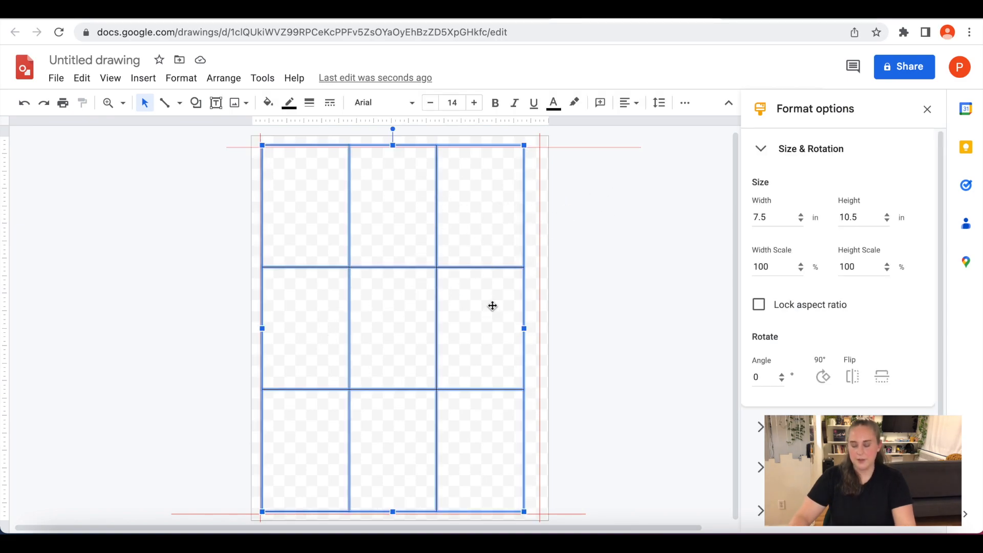
key("Right")
key("Right")
key("Right")
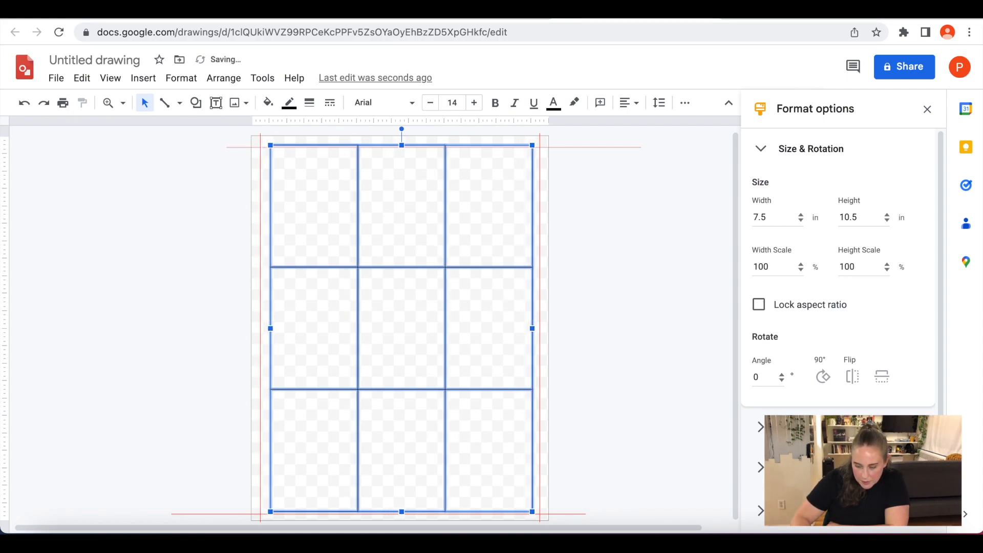
key("Down")
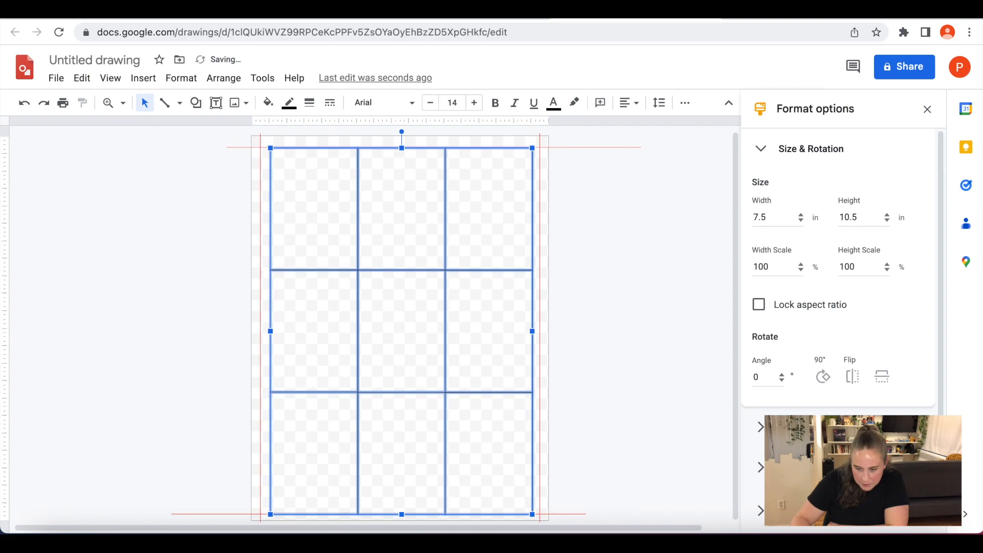
left_click(655, 282)
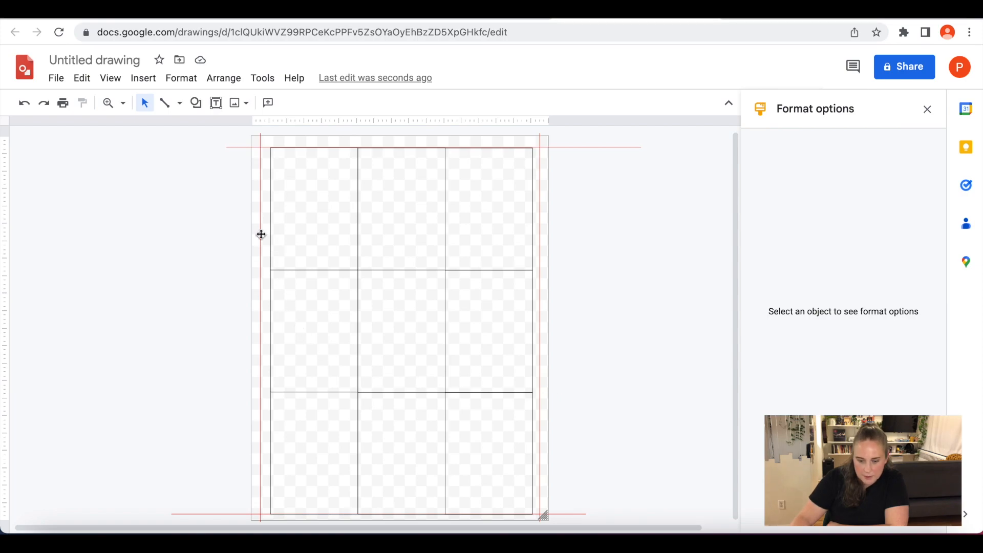
left_click(309, 233)
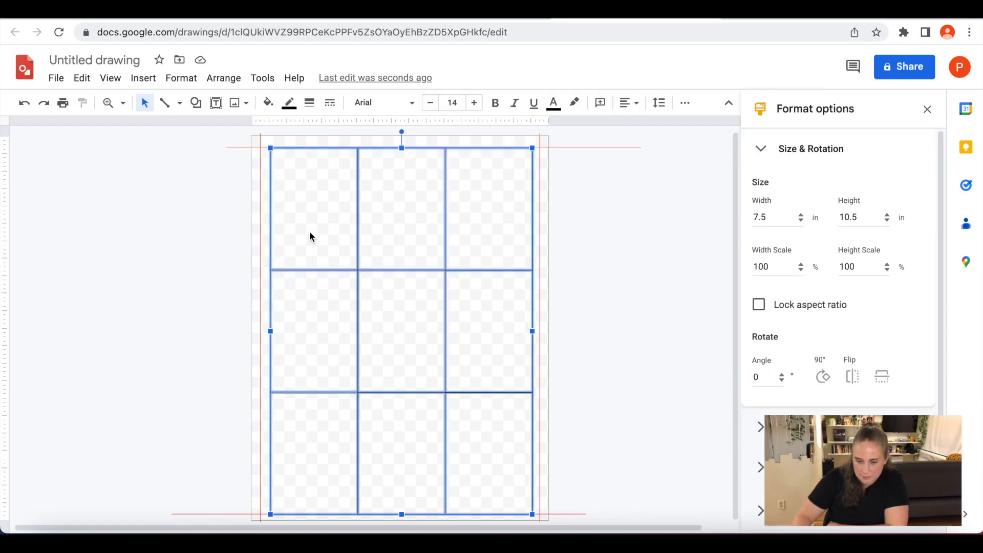
left_click(667, 287)
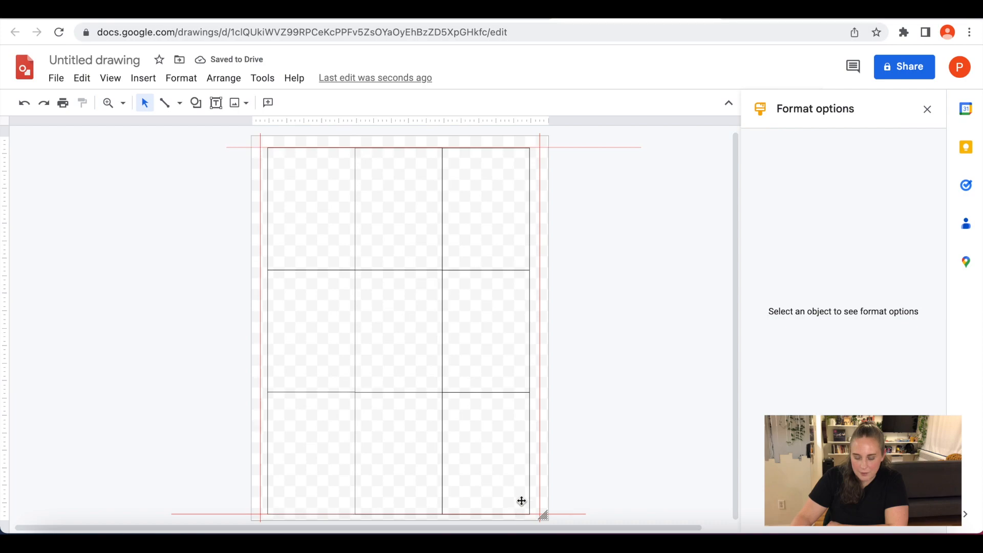
Step: Try to lower the card grid's top edge slightly, and undo the change
left_click(400, 142)
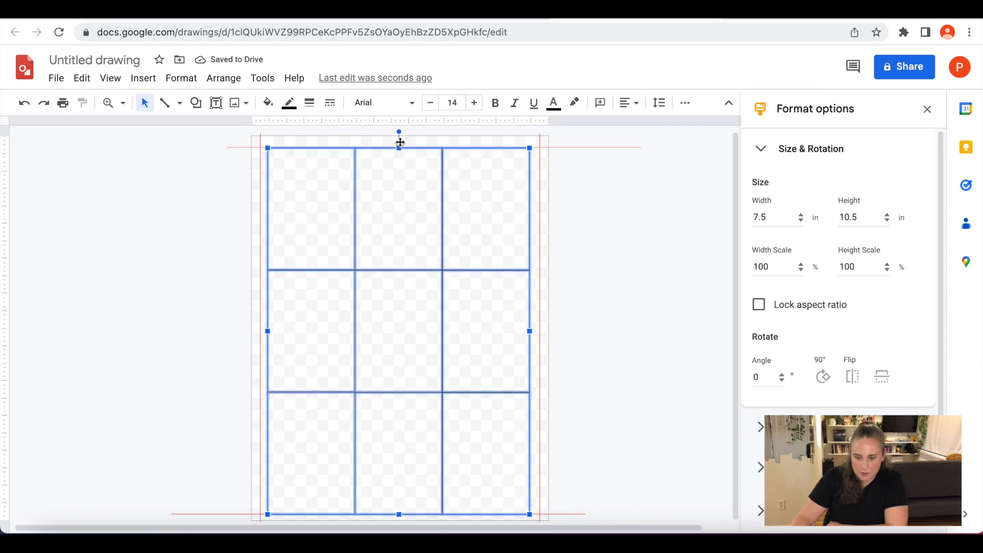
left_click_drag(399, 151, 399, 154)
key("ctrl+z")
left_click(609, 290)
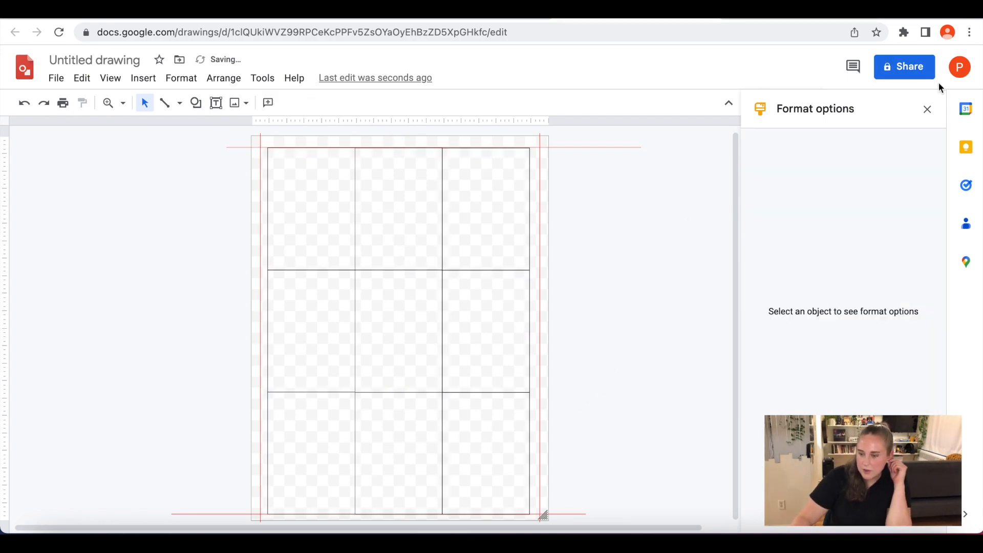
Step: Close the format options and rename the drawing as "1 - Card deck"
left_click(927, 109)
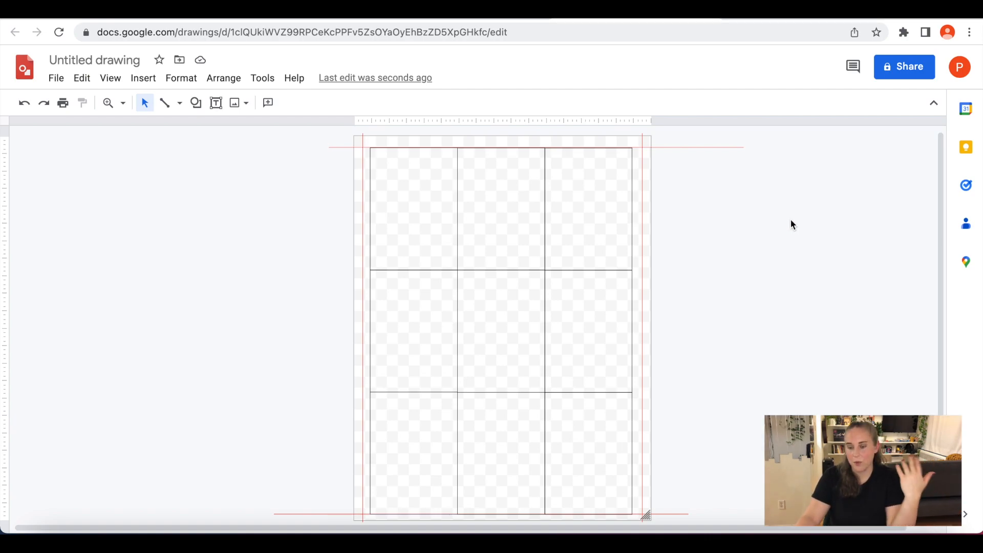
left_click(95, 60)
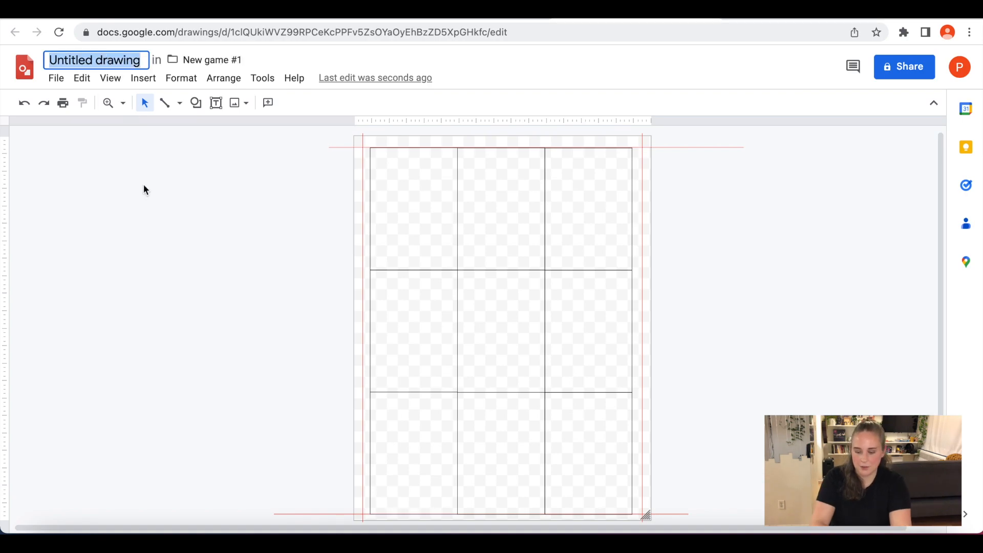
type("Cards d")
key("BackSpace")
key("BackSpace")
key("BackSpace")
type("deck ")
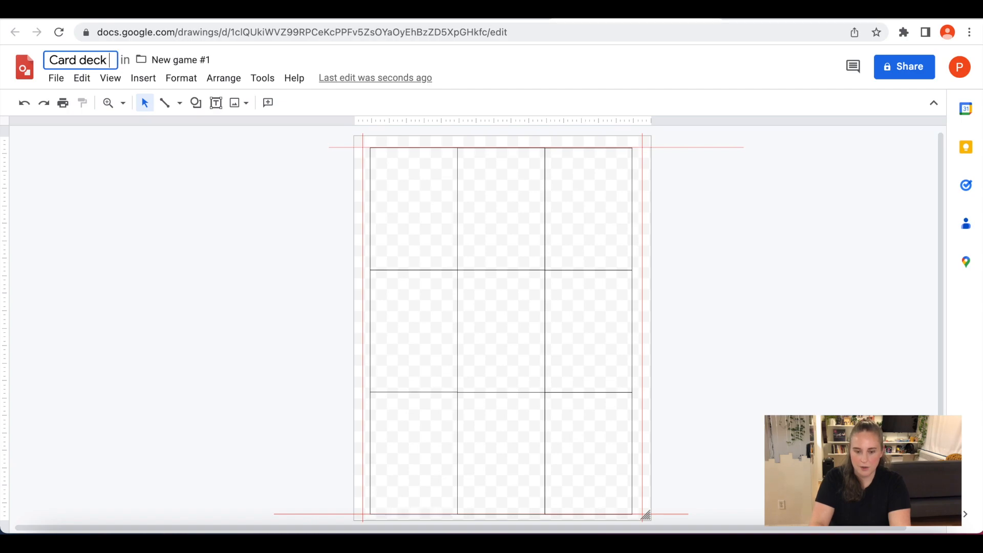
type("1")
key("BackSpace")
key("BackSpace")
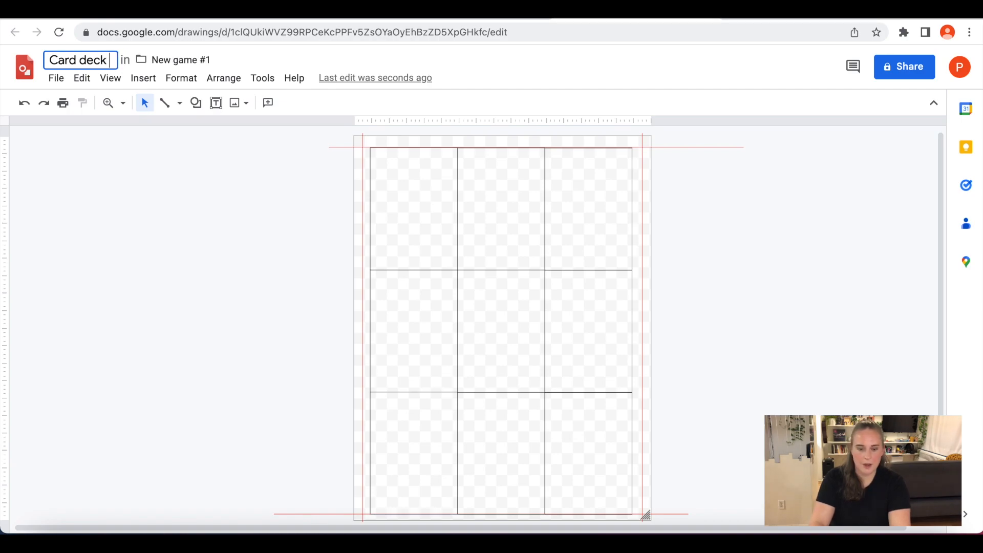
type("1 -")
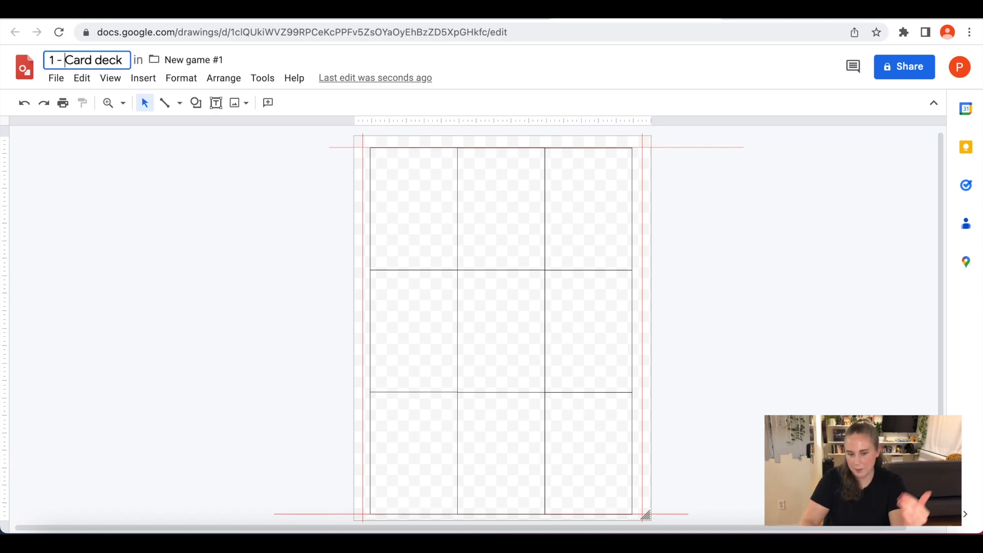
key("Return")
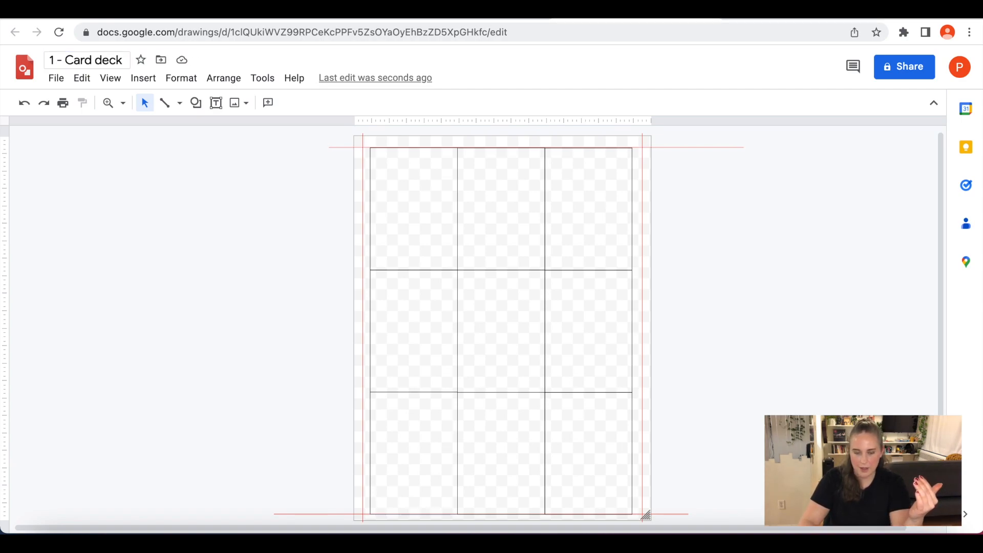
left_click(57, 78)
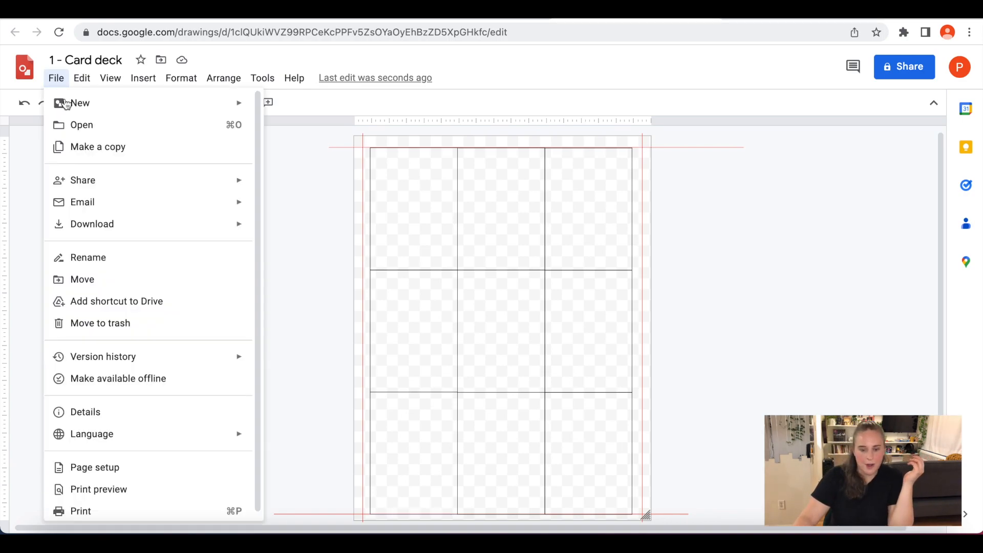
left_click(307, 222)
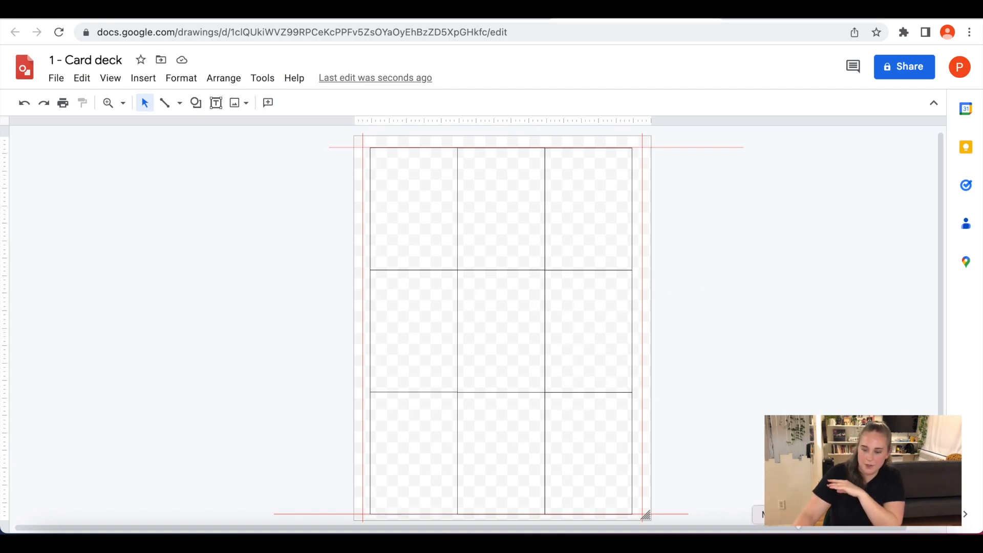
left_click_drag(799, 527, 822, 527)
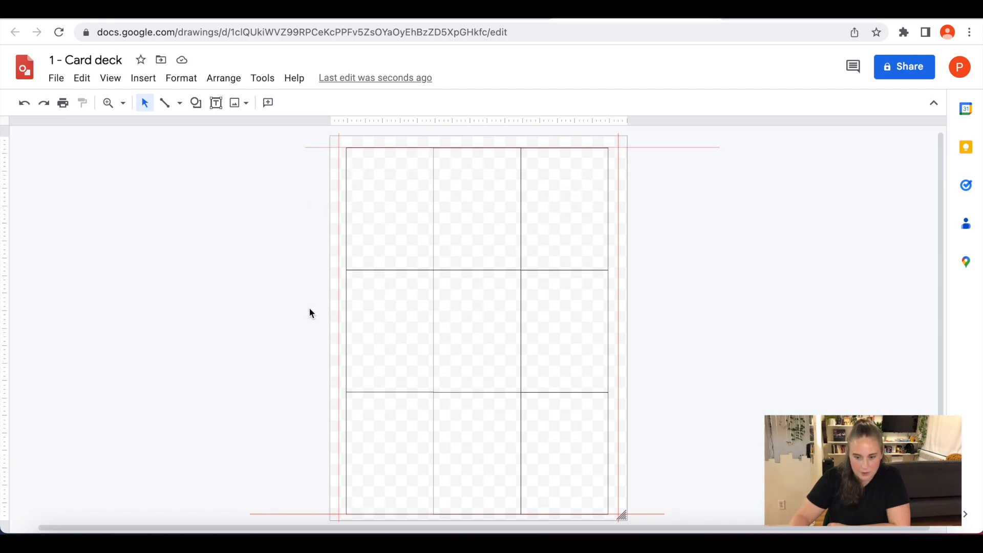
Step: Draw a circle about 0.7 inch in diameter in the upper-left corner of the first card
left_click(197, 104)
mouse_move(210, 132)
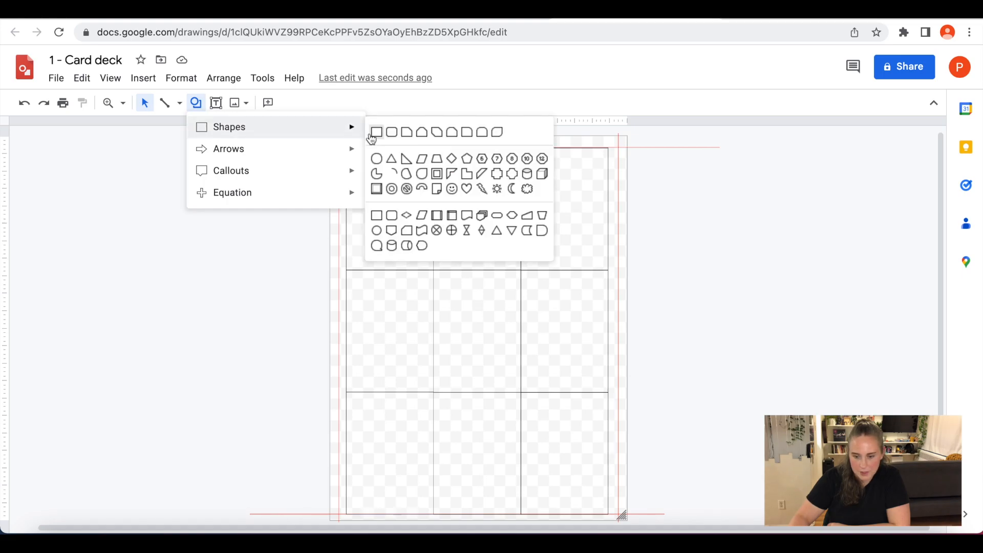
left_click(376, 159)
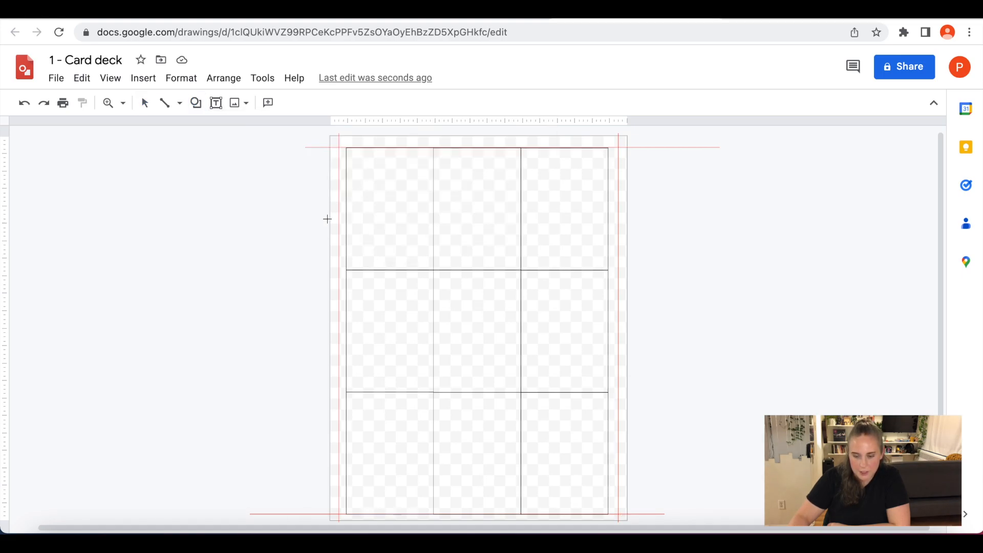
key("super+plus")
key("super+plus")
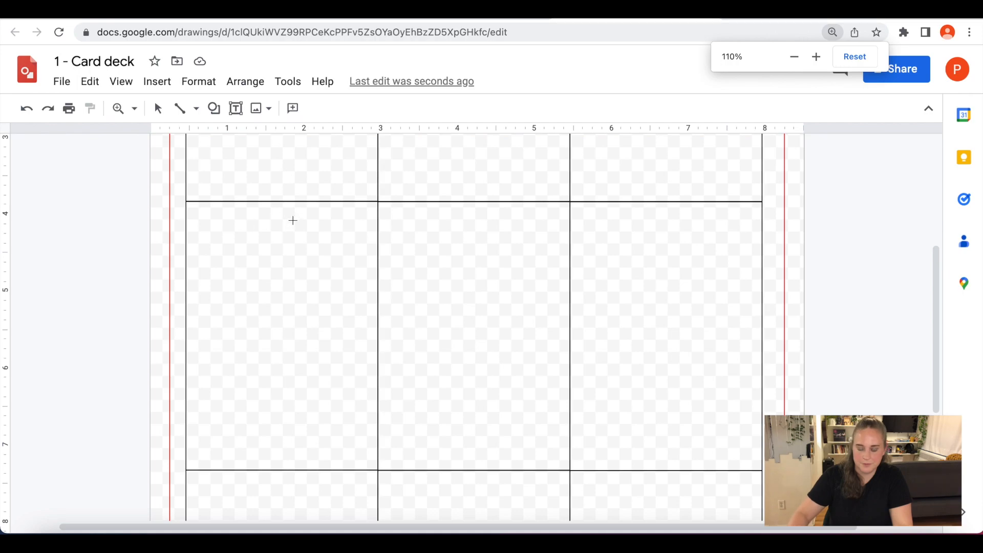
left_click_drag(936, 318, 951, 184)
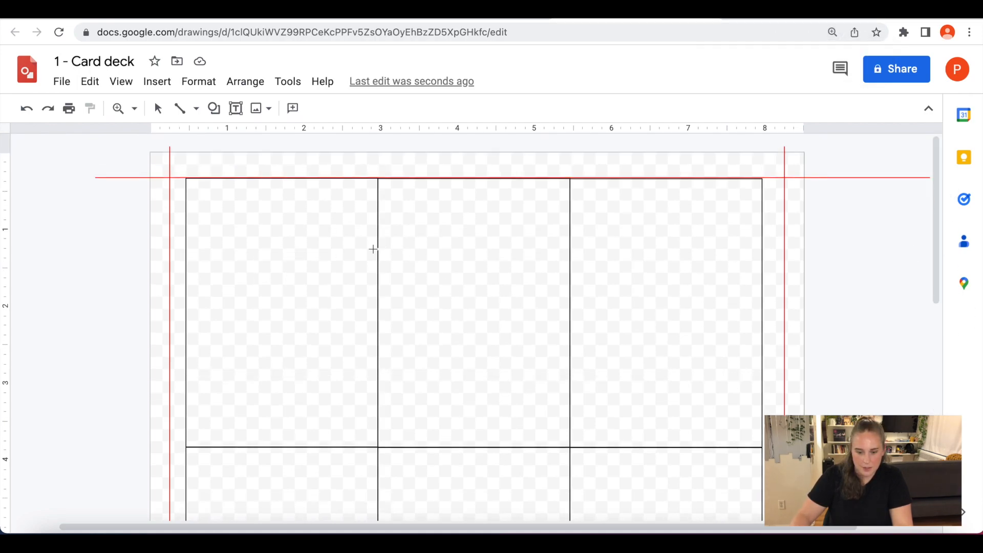
left_click_drag(205, 199, 257, 224)
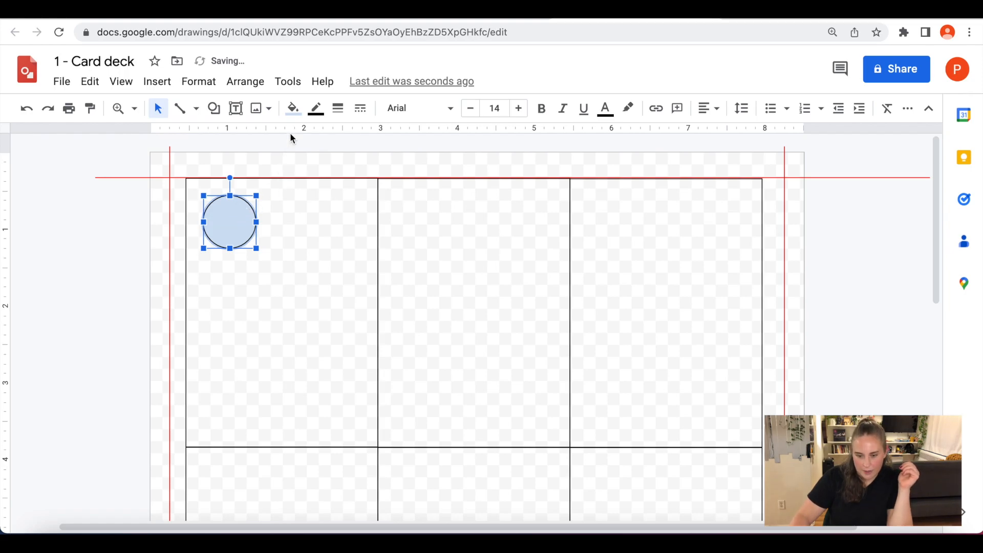
Step: Fill the circle on the first card with a light yellow color
left_click(293, 108)
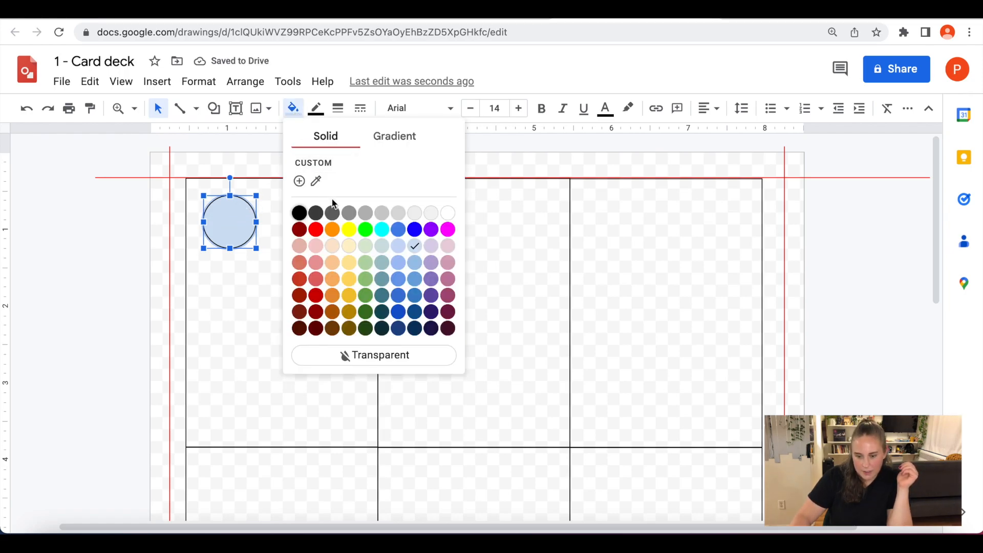
left_click(349, 279)
left_click(293, 108)
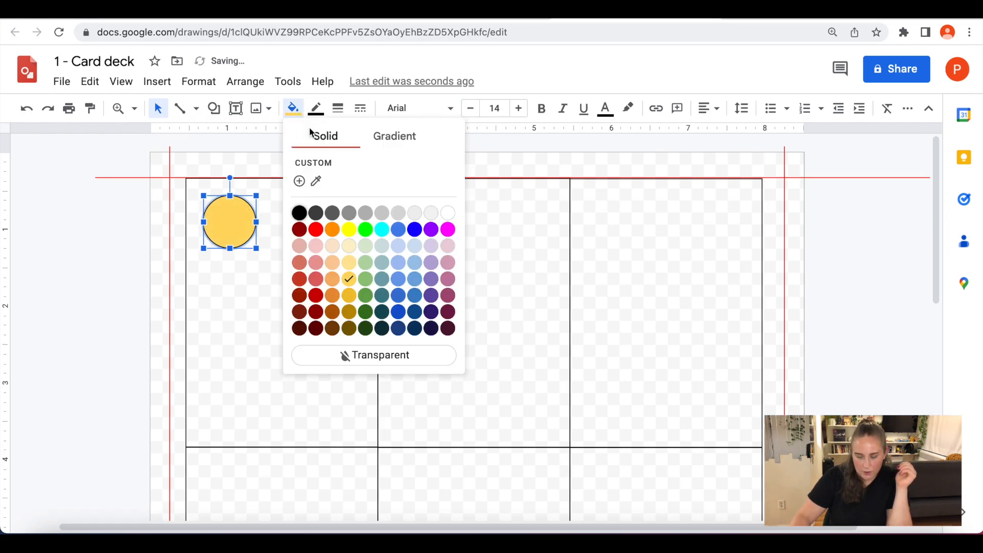
left_click(348, 265)
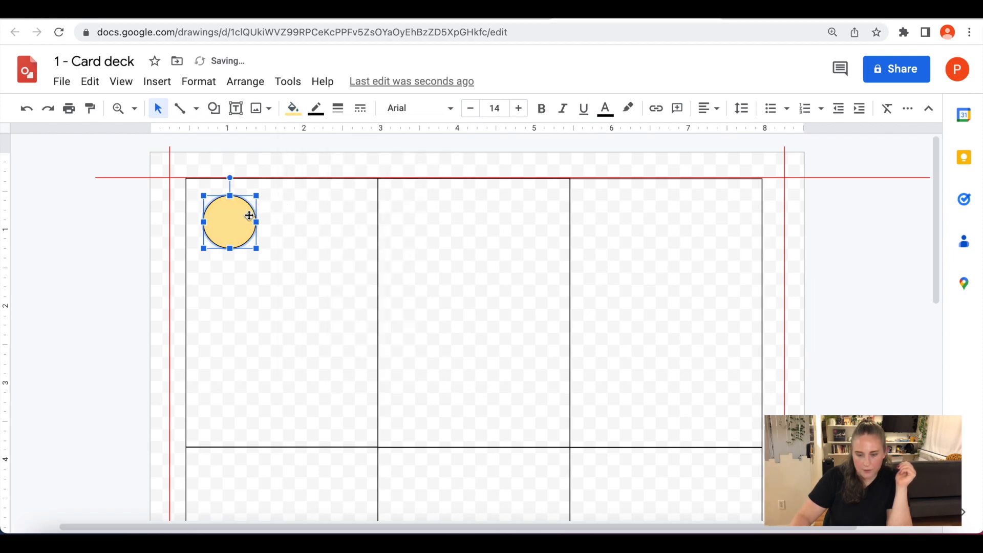
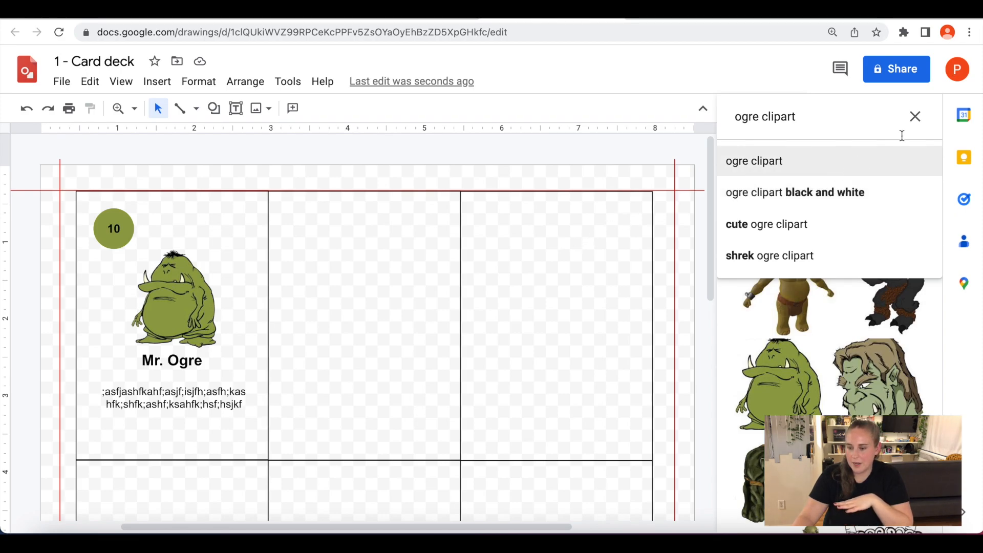
Step: Switch to Google Images, view the ogre clipart results filtered by Creative Commons licenses, and return to the drawing
left_click(916, 119)
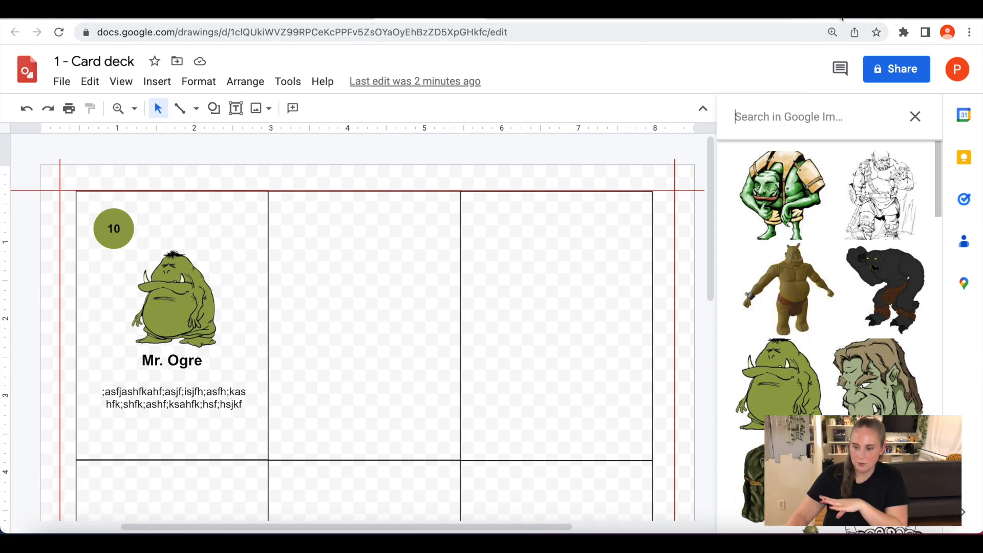
left_click(847, 16)
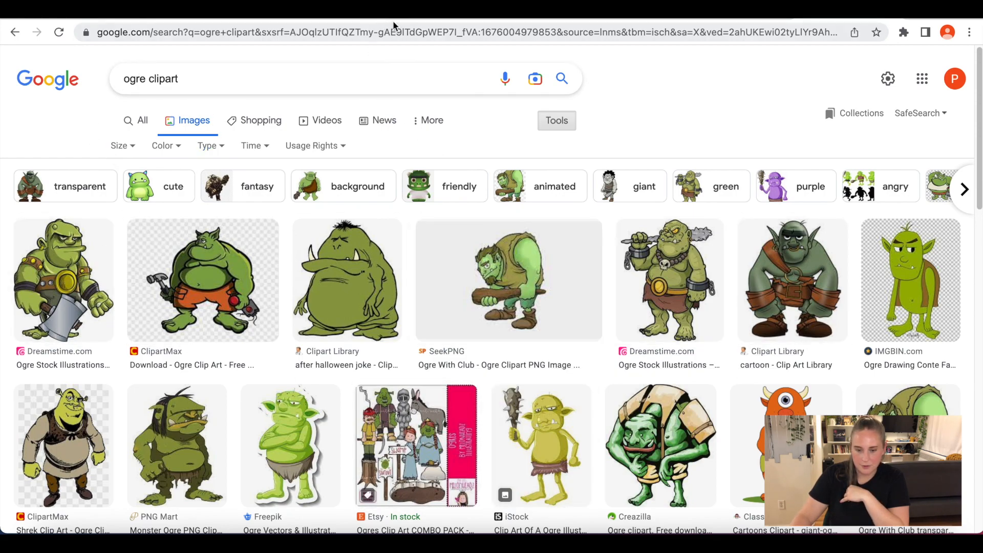
left_click(433, 17)
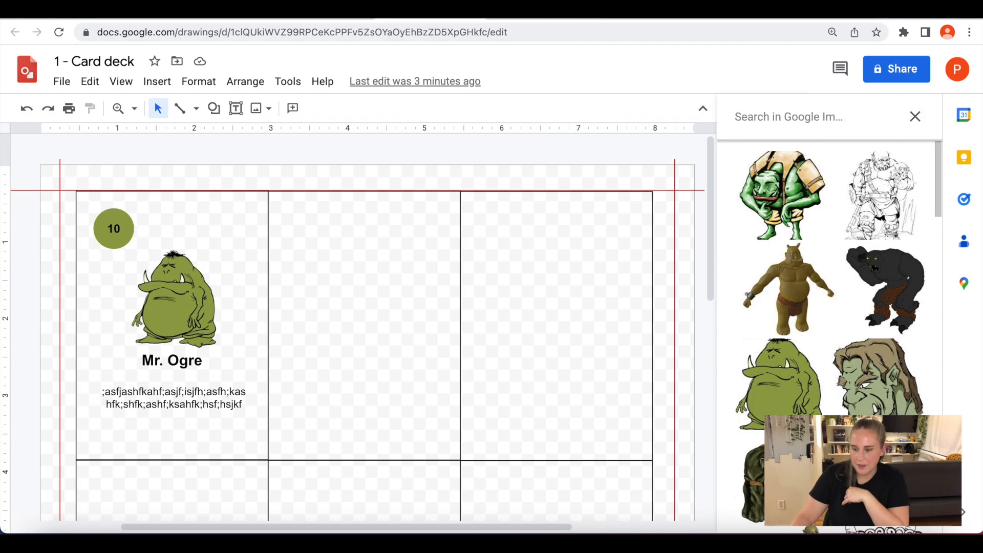
left_click(827, 18)
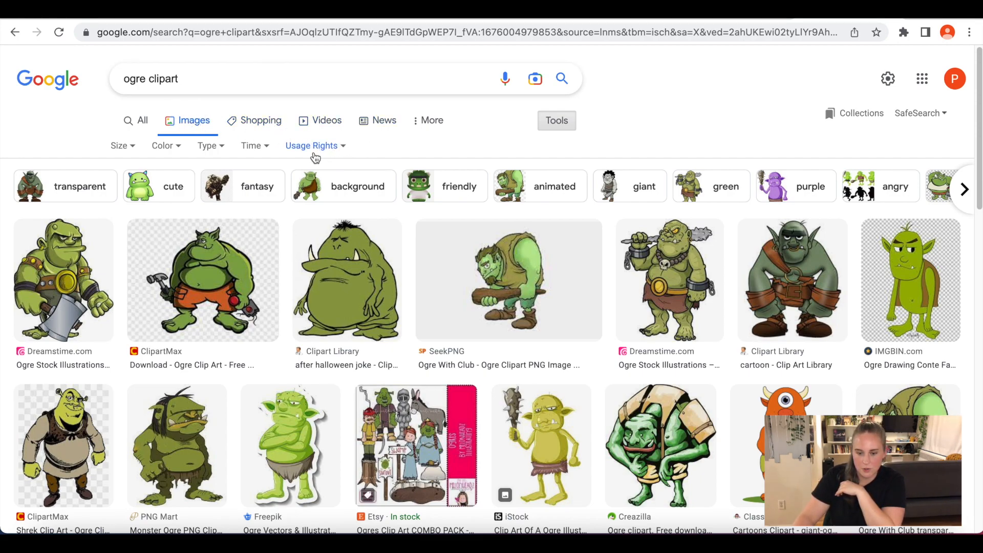
left_click(334, 150)
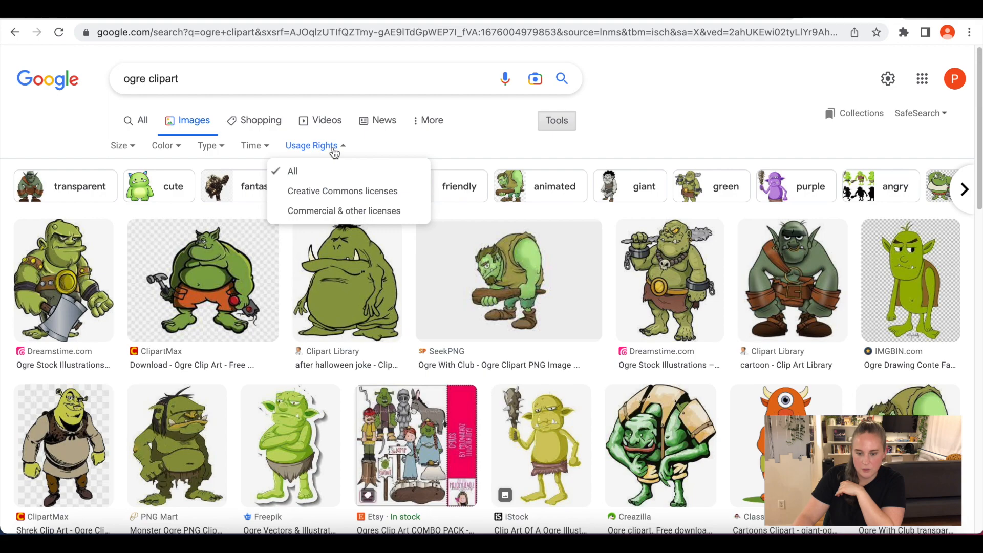
left_click(403, 193)
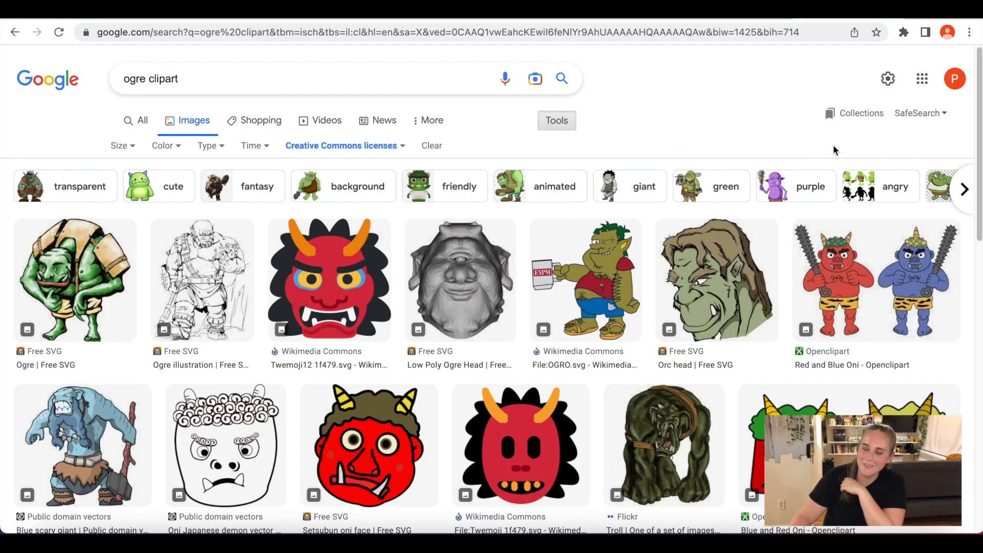
left_click(15, 31)
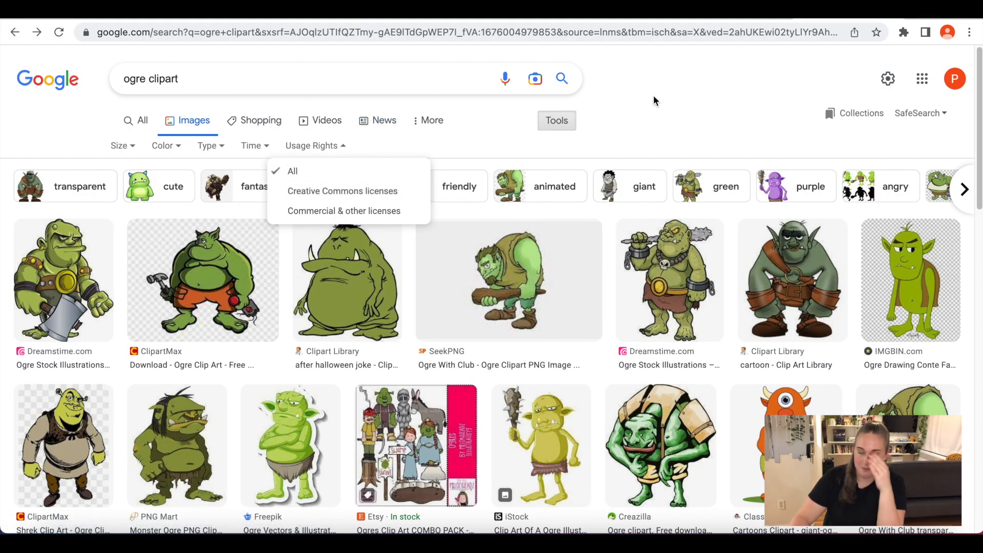
left_click(653, 97)
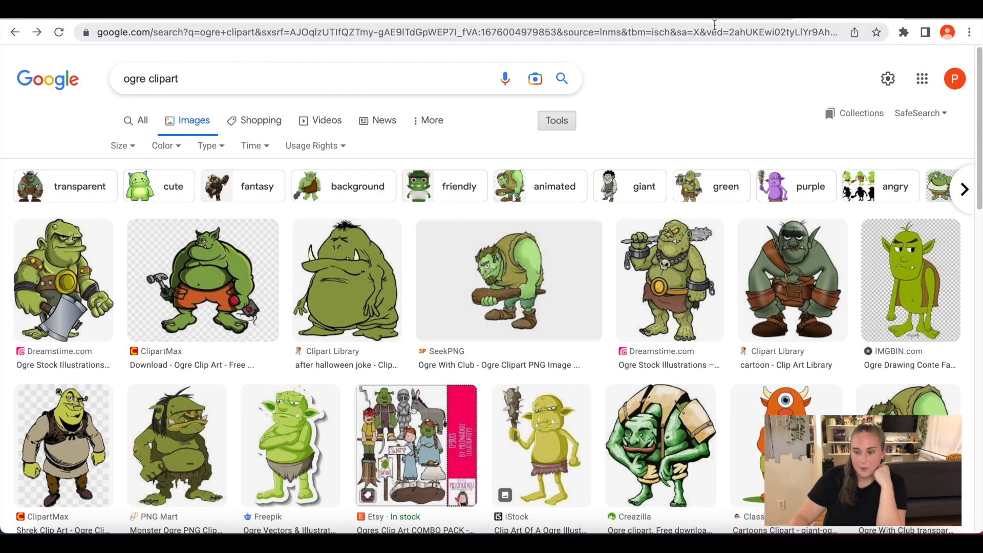
left_click(637, 18)
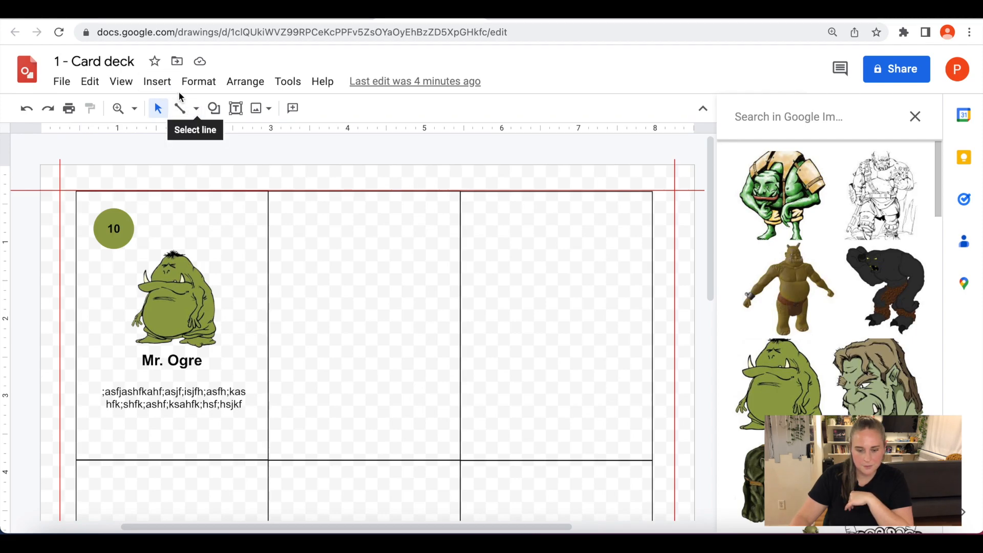
left_click(156, 82)
mouse_move(206, 157)
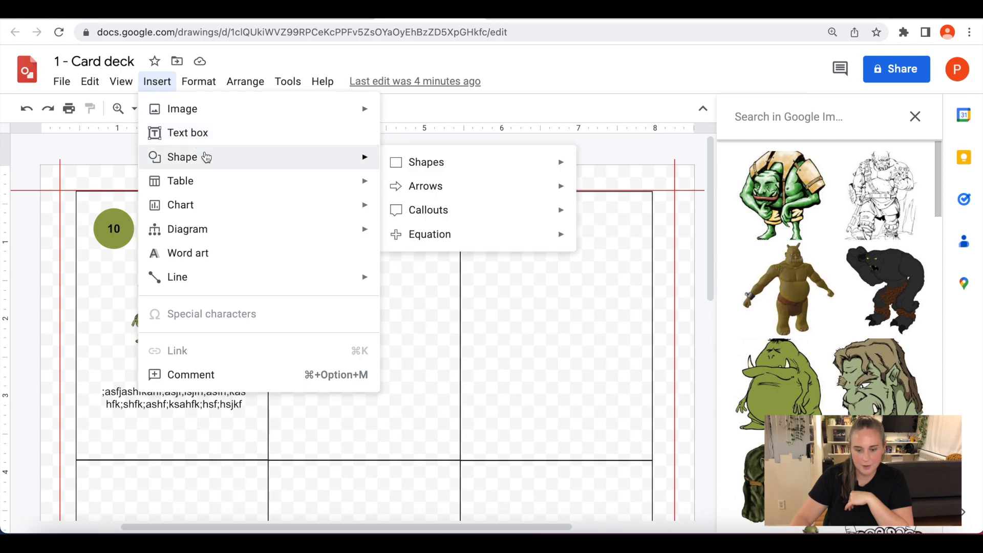
mouse_move(475, 191)
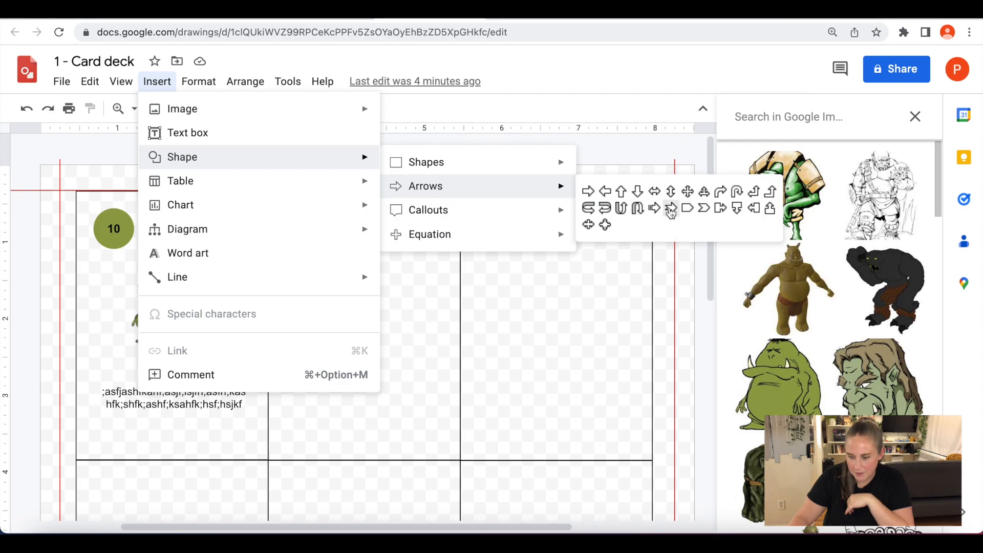
Step: Search the web images for "arrow circle clipart" and insert the dark blue circular arrow into the drawing
left_click(782, 117)
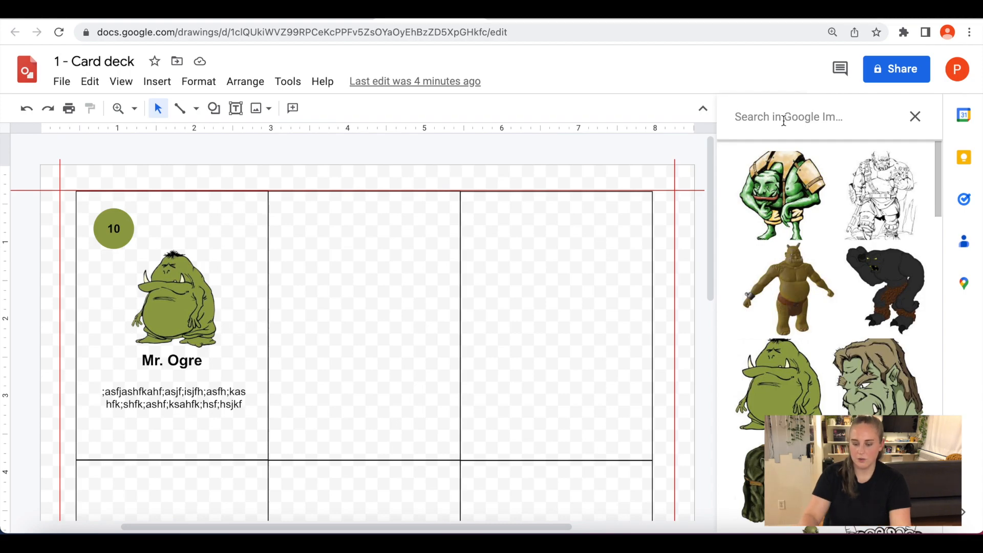
type("arrow circl")
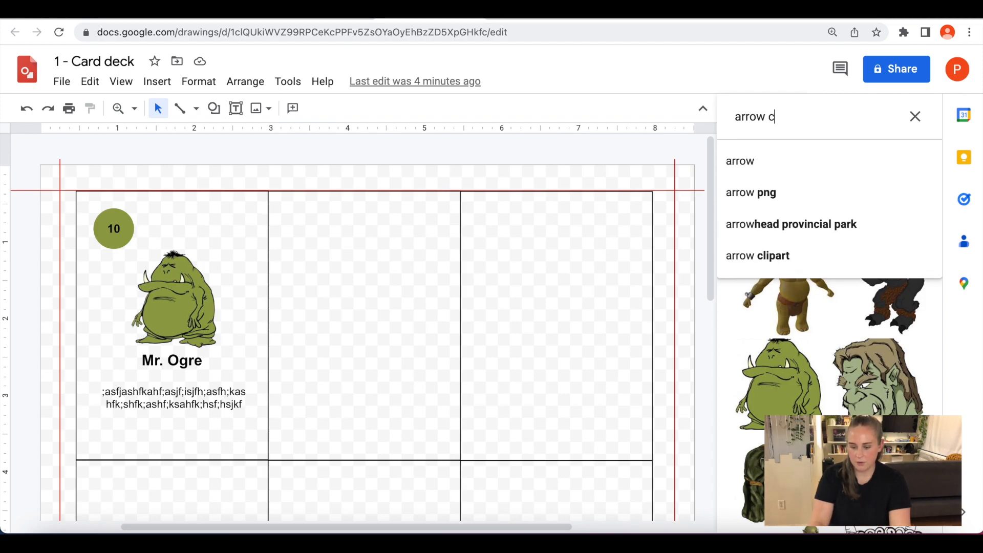
key("BackSpace")
type("cle clipart")
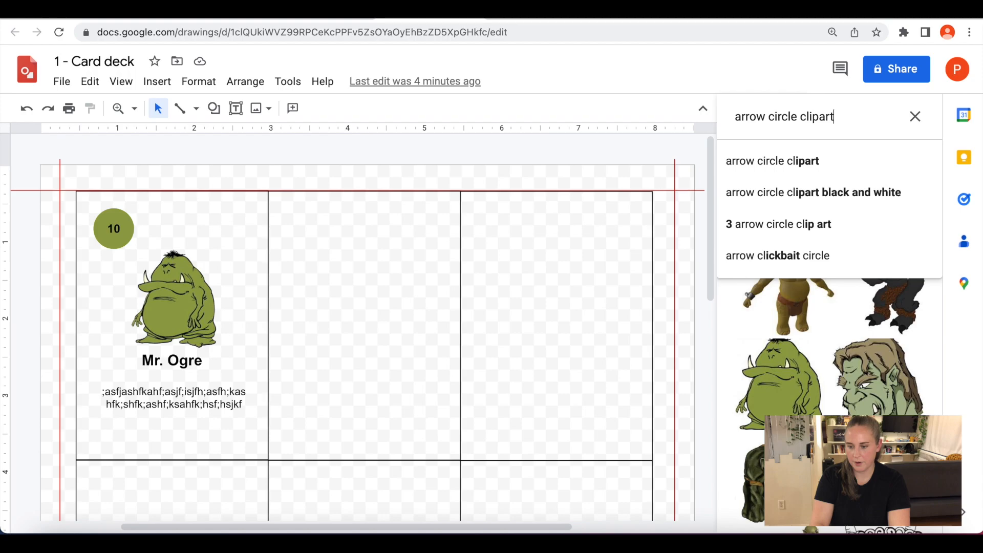
key("Return")
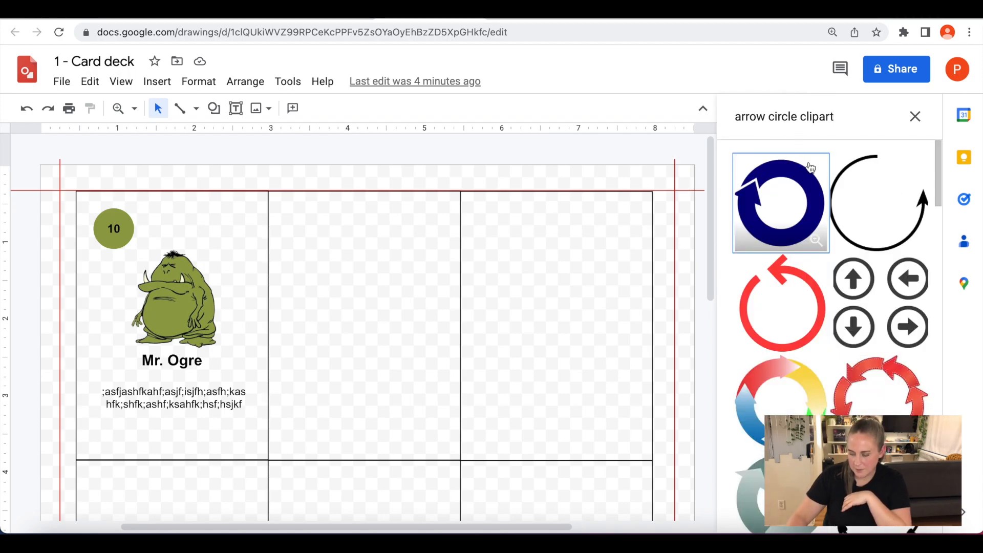
left_click(783, 212)
left_click(784, 214)
left_click(784, 215)
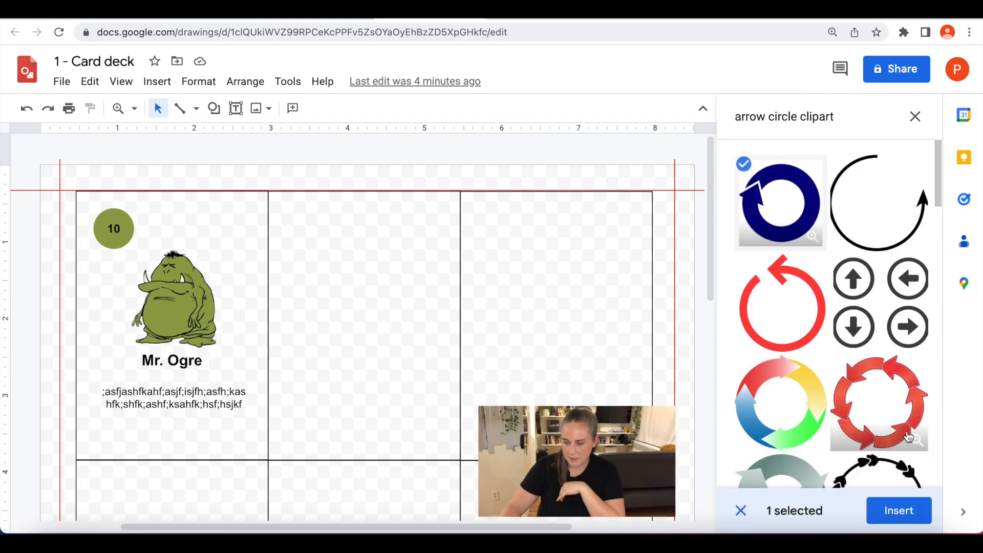
left_click(896, 509)
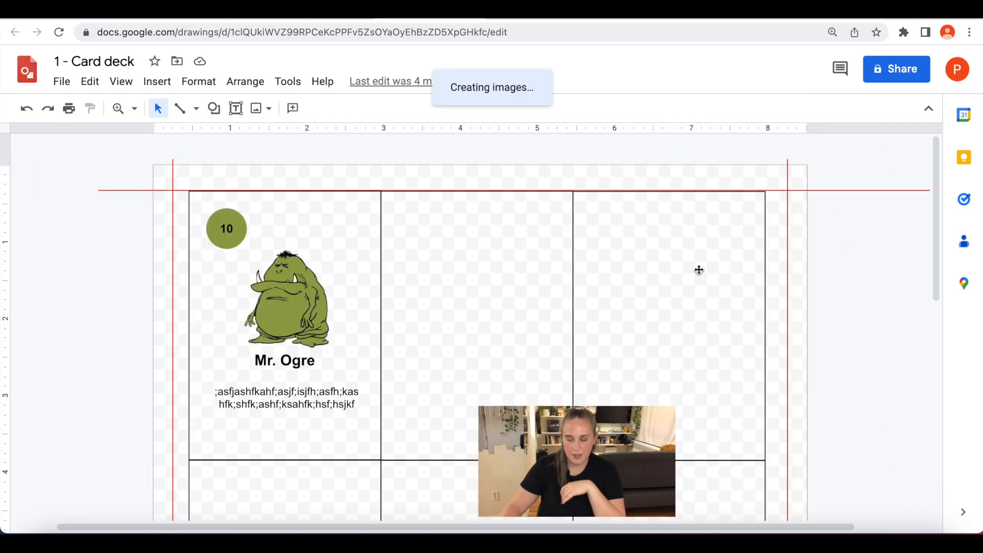
Step: Shrink the circular arrow image to about 0.45 inch across and place it centered below the description text on the first card
left_click_drag(469, 404, 487, 229)
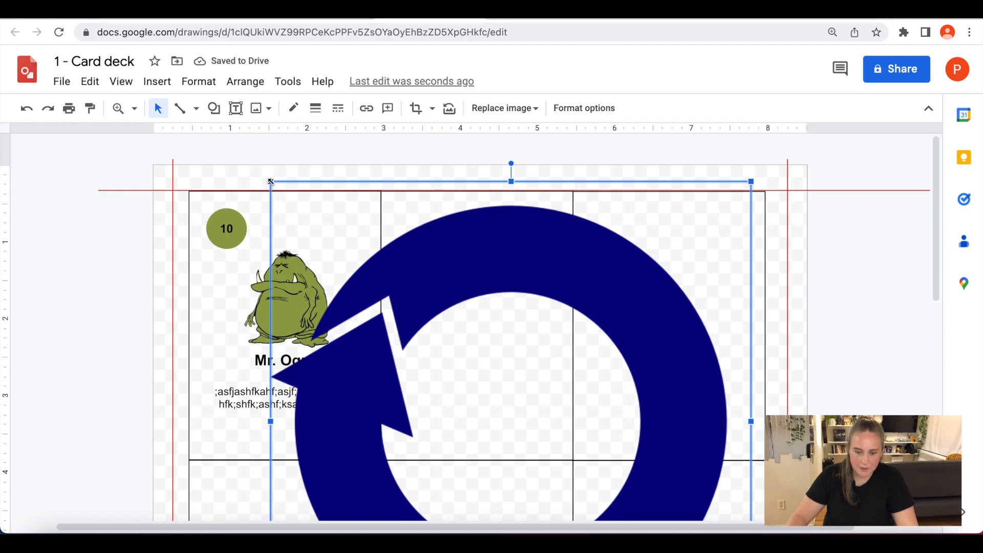
left_click_drag(270, 181, 548, 459)
left_click_drag(583, 420, 283, 433)
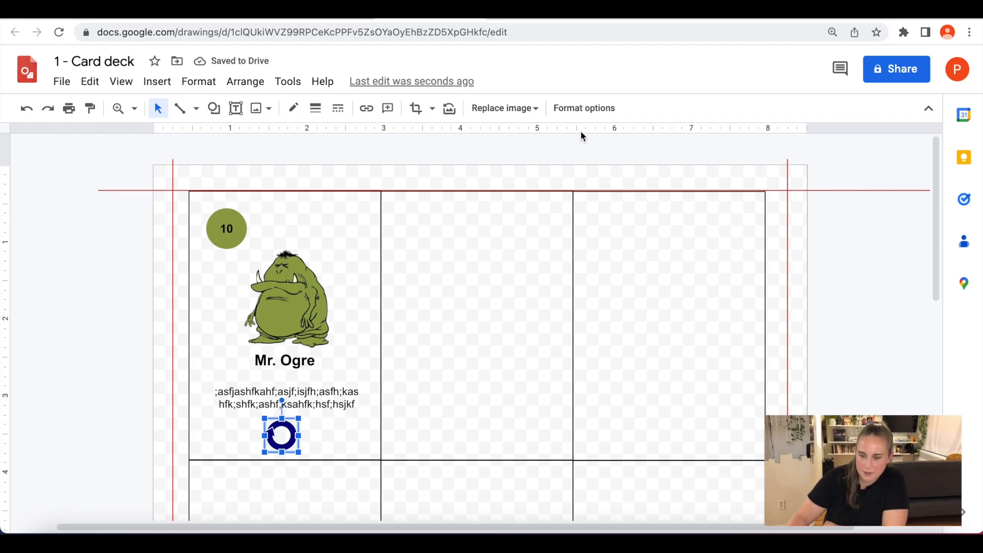
Step: Recolor the circular arrow on the first card with the last preset, solid black
left_click(587, 109)
left_click(776, 369)
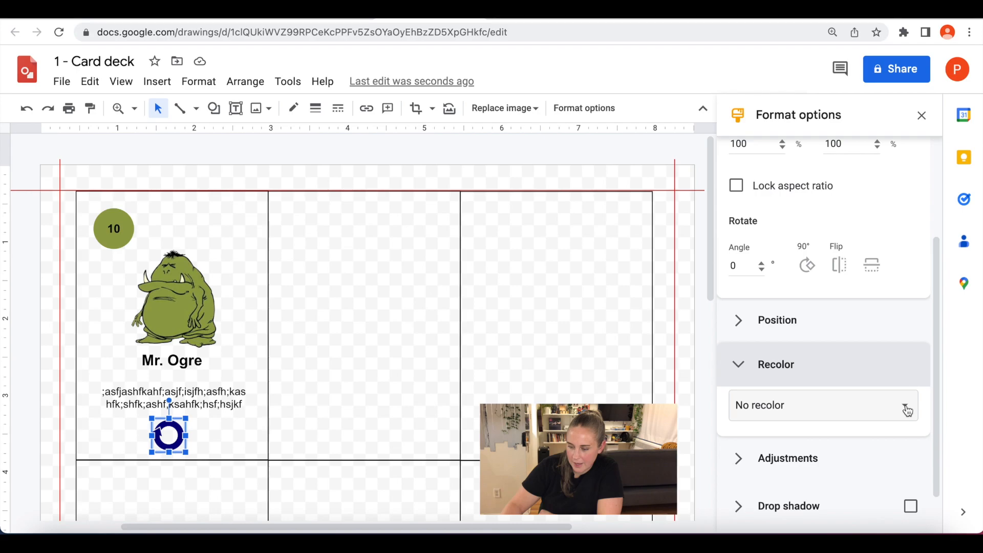
left_click(906, 409)
left_click_drag(938, 353, 938, 387)
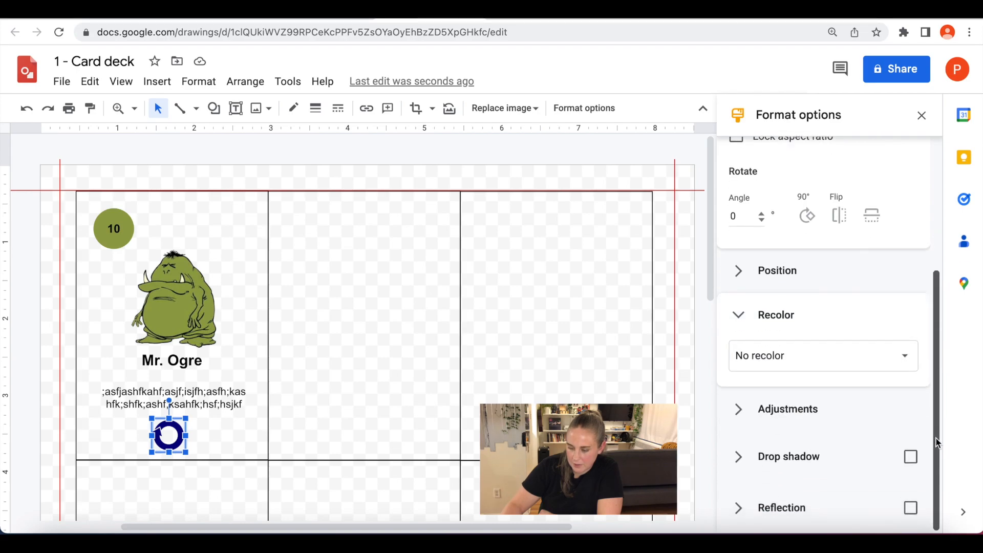
left_click(901, 357)
left_click_drag(926, 396, 924, 513)
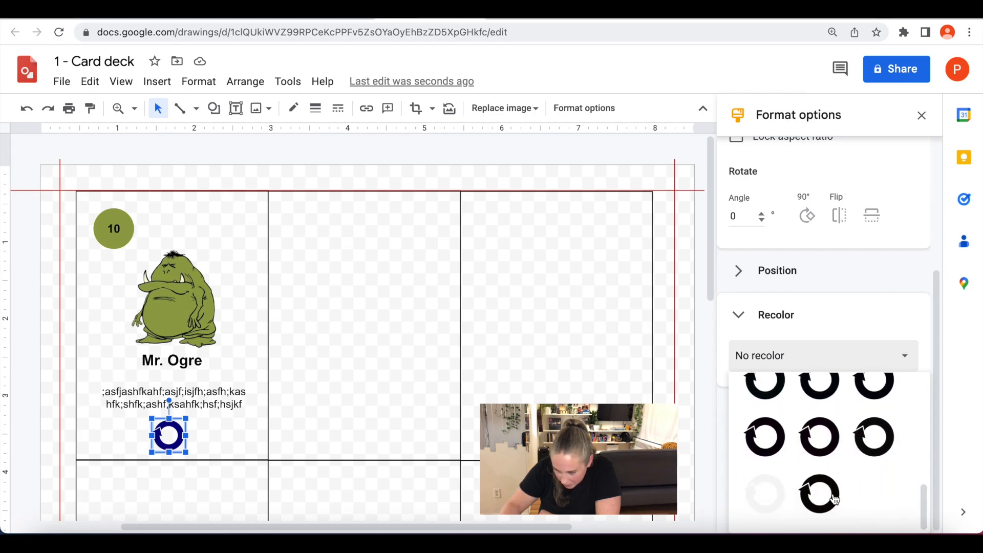
left_click(820, 493)
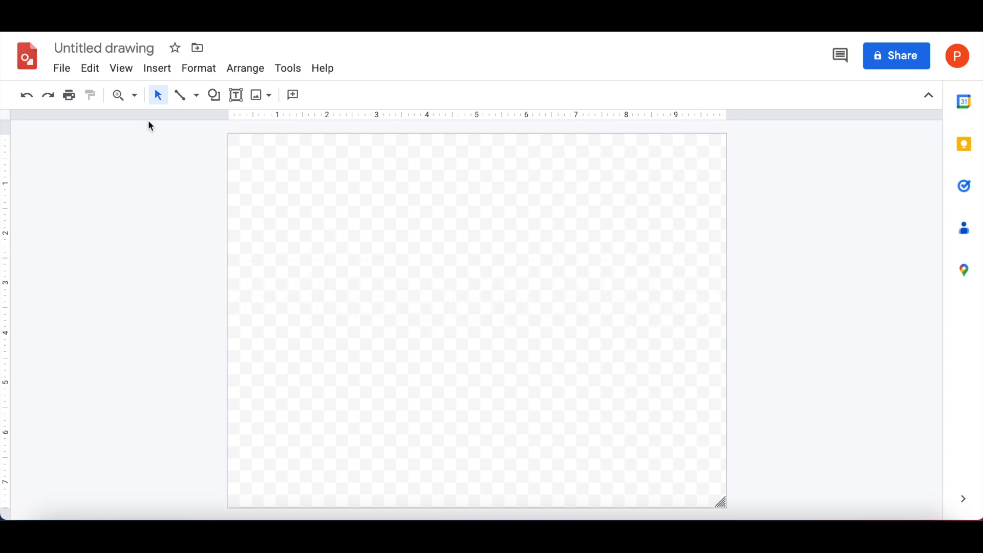
Step: In the blank untitled drawing, search the web images for "trashcan clipart"
left_click(157, 69)
mouse_move(193, 108)
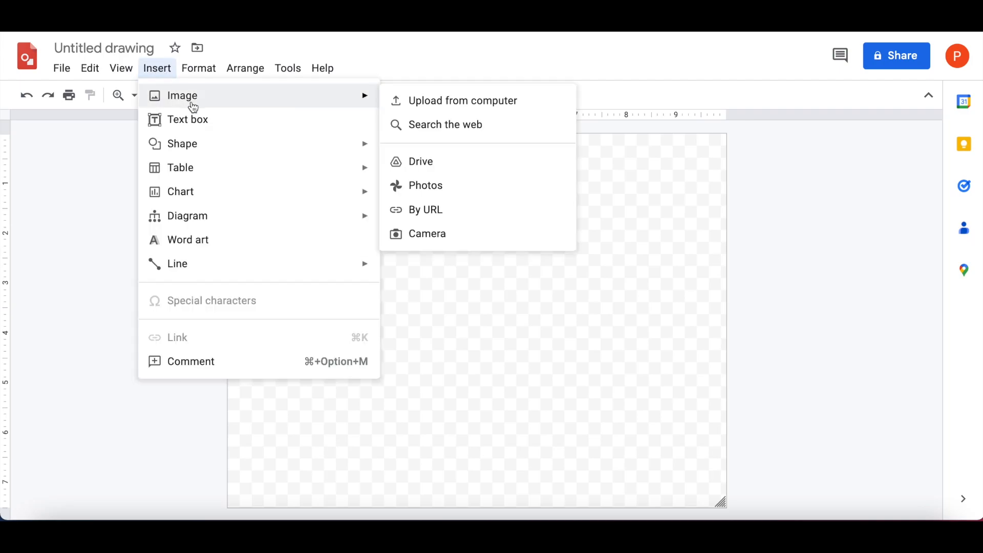
left_click(417, 129)
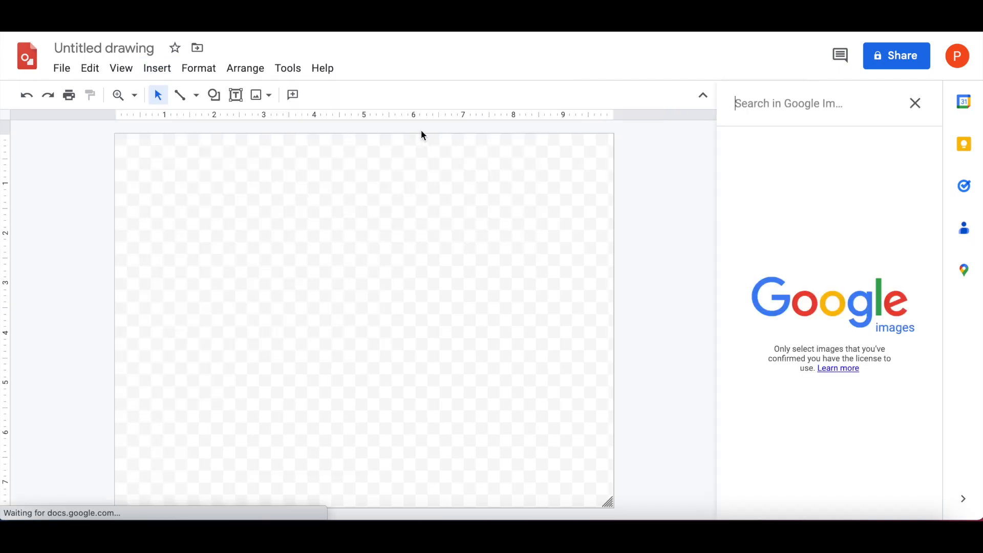
left_click(764, 104)
type("trashcan")
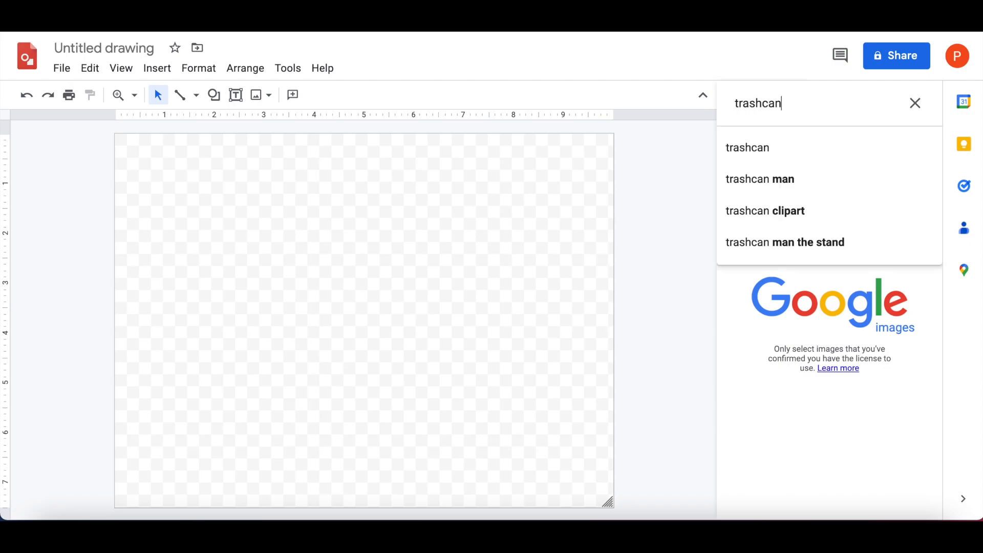
type(" clipart")
key("Return")
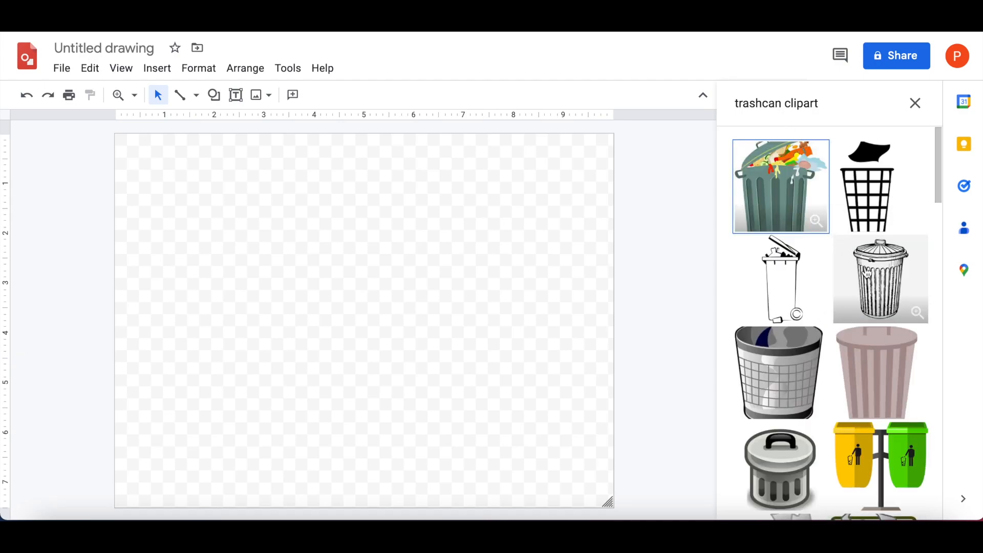
Step: Insert the pinkish-brown striped trash can with a lid from the image results into the untitled drawing
scroll(835, 296, "down", 2)
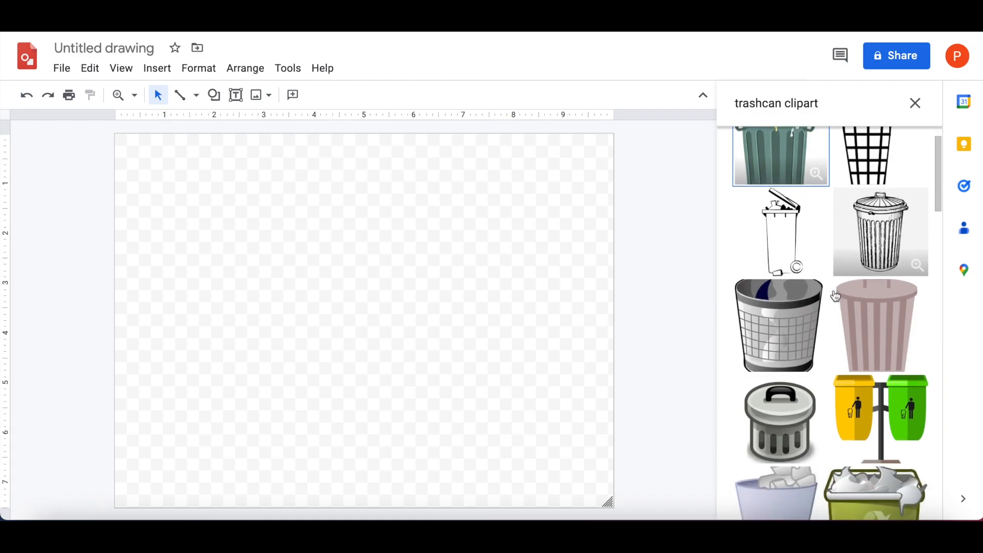
scroll(836, 296, "up", 2)
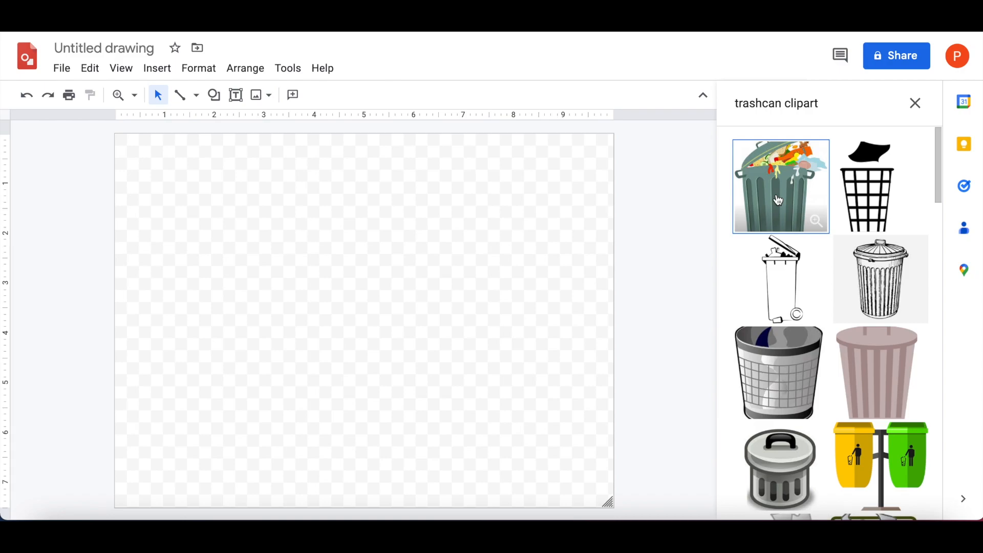
scroll(870, 313, "down", 1)
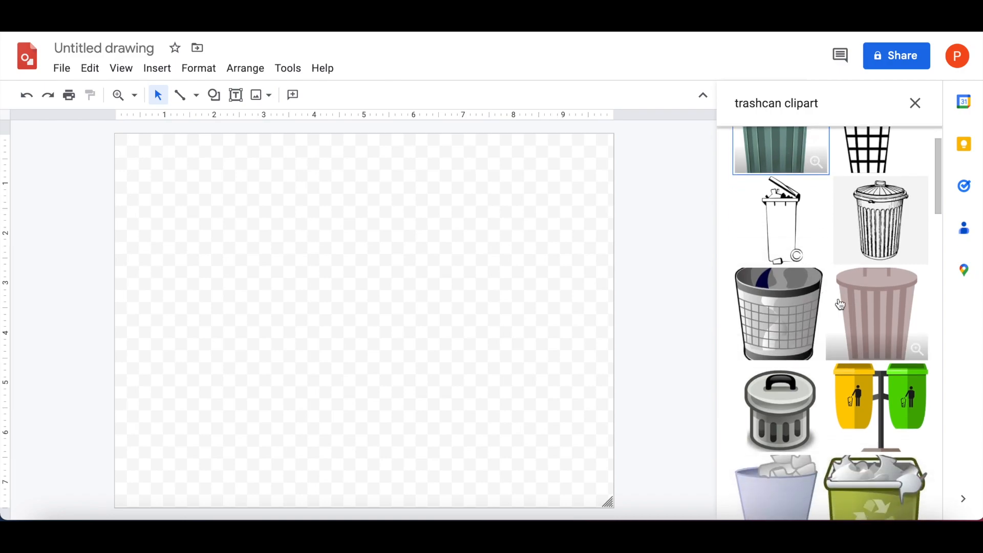
left_click(885, 323)
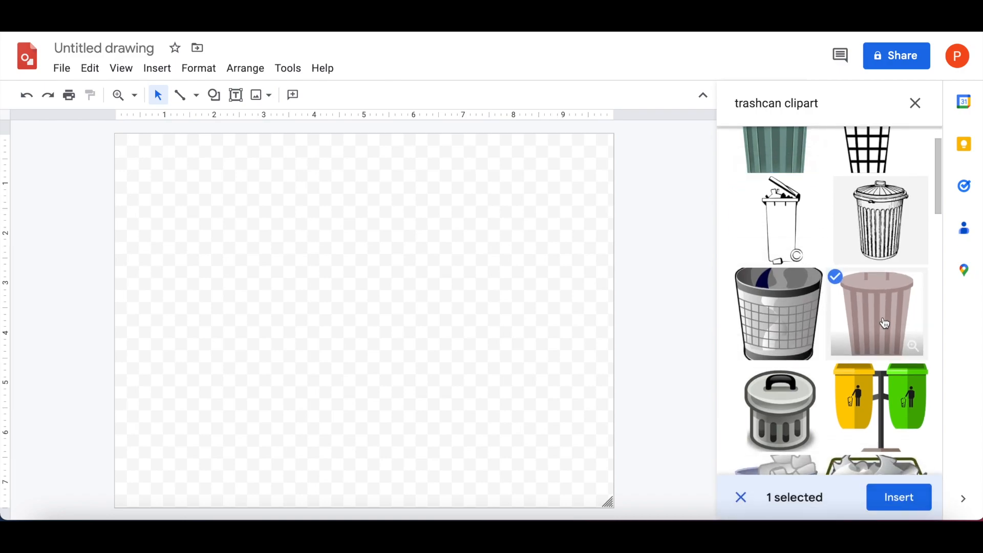
left_click(900, 498)
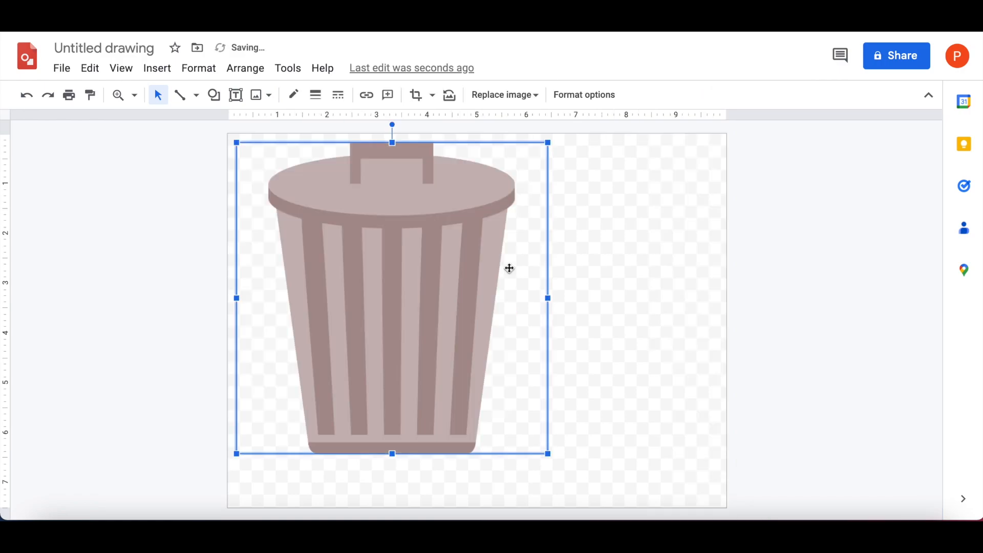
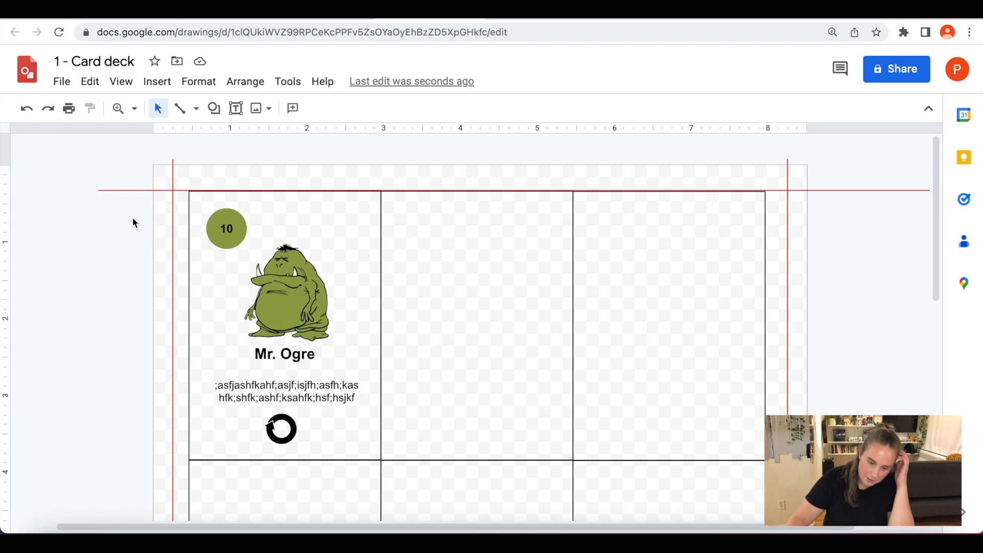
left_click_drag(131, 218, 333, 429)
left_click(315, 226)
left_click_drag(357, 220, 570, 164)
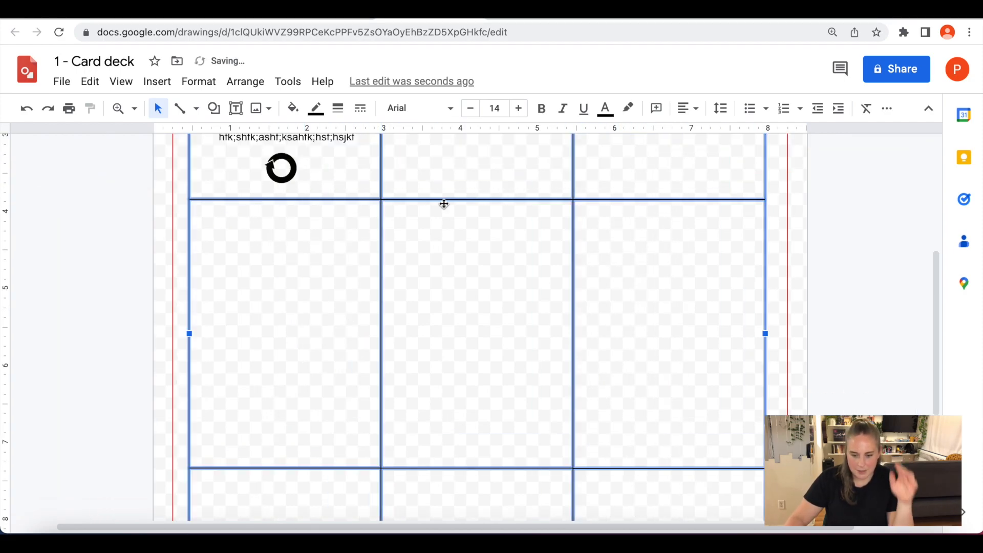
left_click_drag(936, 306, 941, 192)
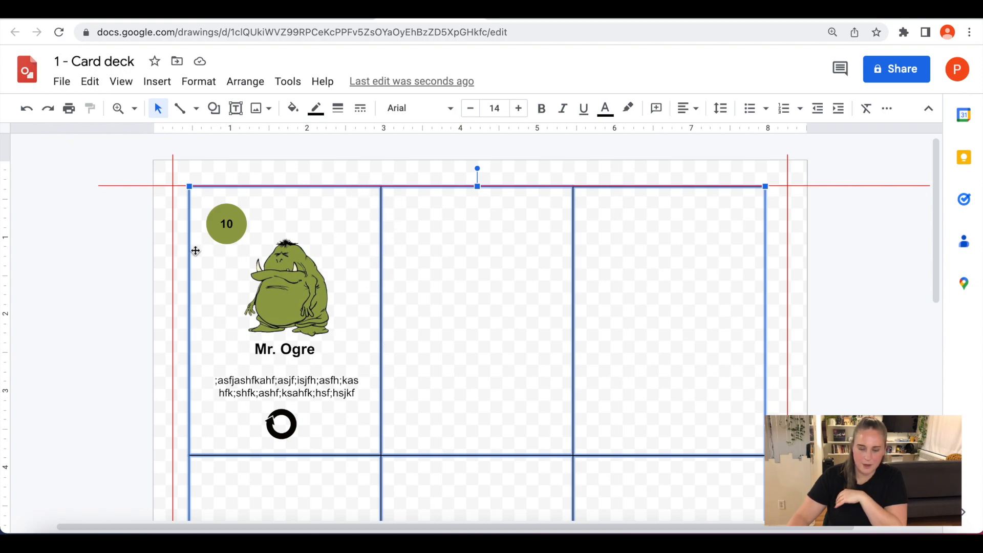
left_click(127, 218)
Step: Group the first card's contents without the grid and guide lines, and place a duplicate of the group in the second card
left_click_drag(126, 211, 343, 426)
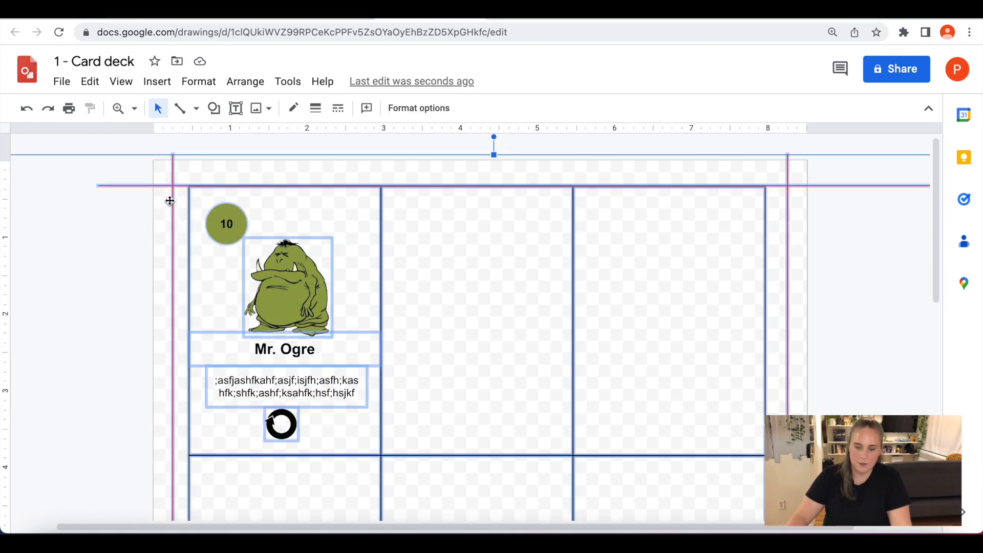
left_click(188, 196, "shift")
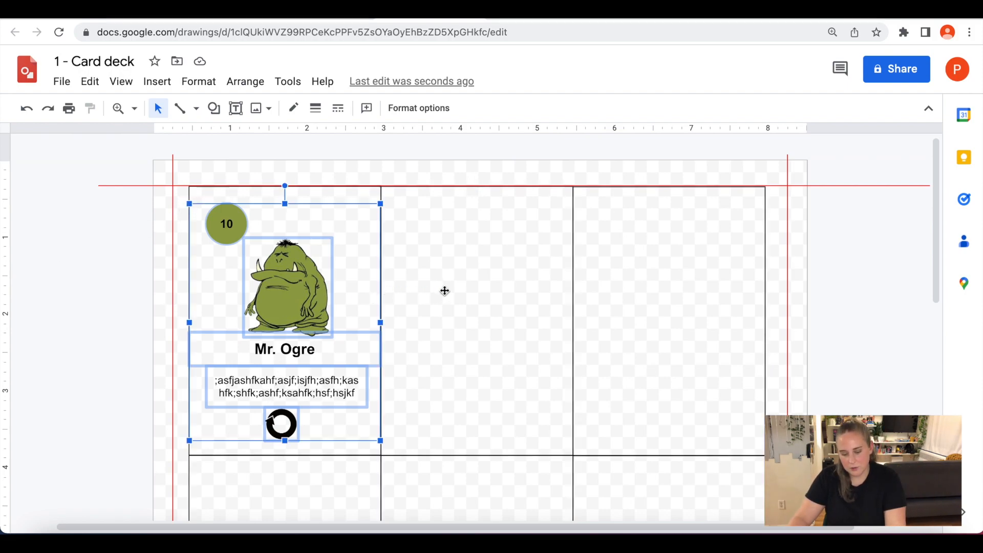
key("ctrl+d")
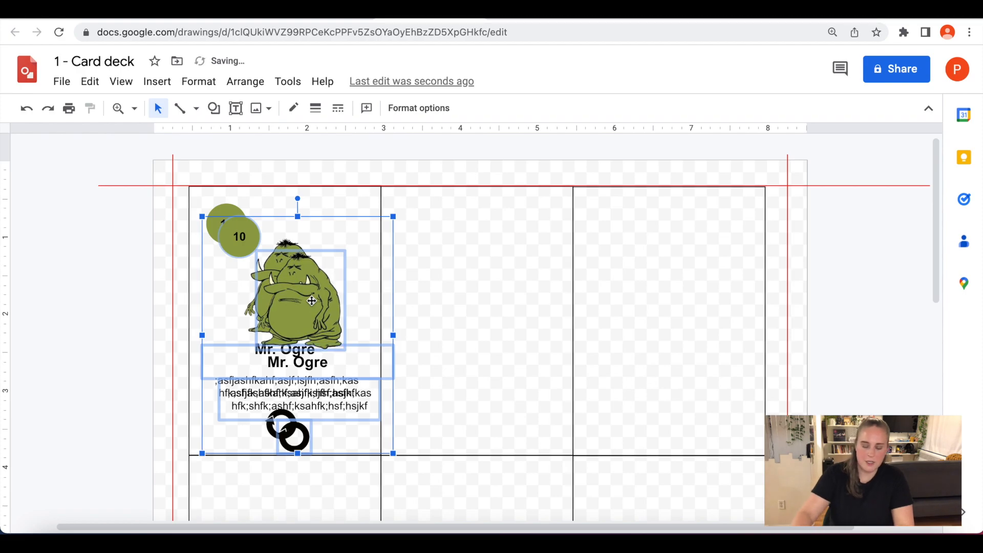
left_click_drag(299, 304, 481, 295)
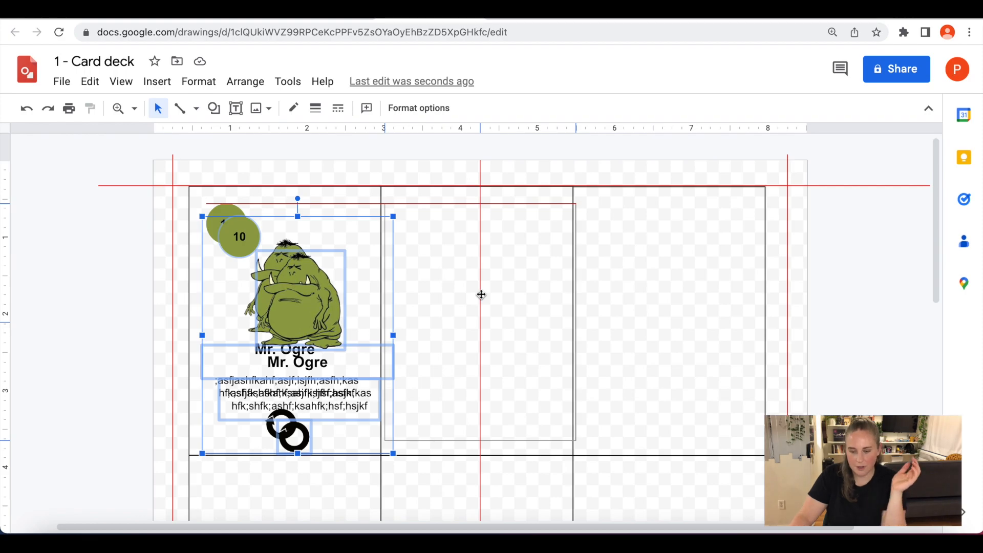
left_click_drag(481, 294, 481, 295)
left_click(83, 331)
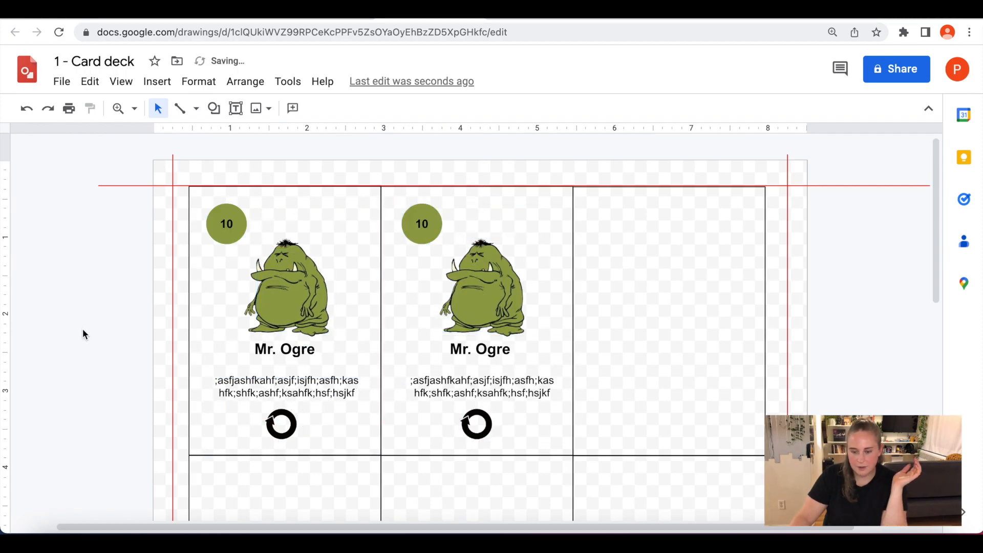
Step: Change the number in the second card's circle to 7
double_click(424, 224)
key("BackSpace")
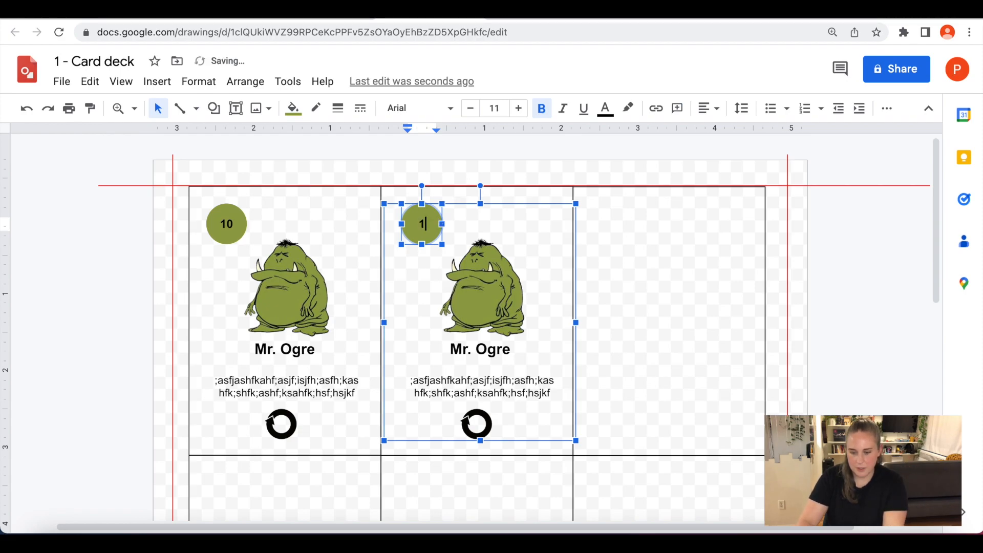
type("7")
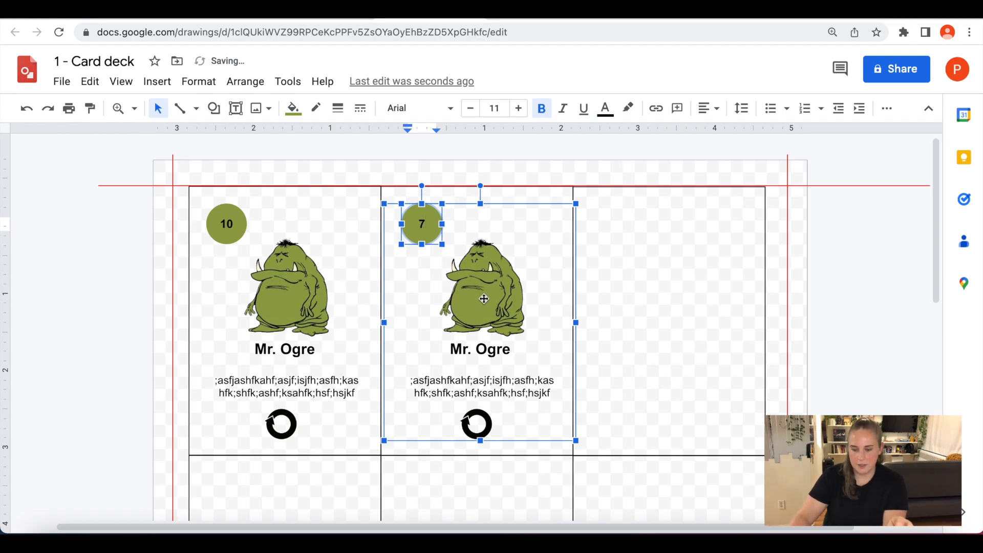
left_click(483, 300)
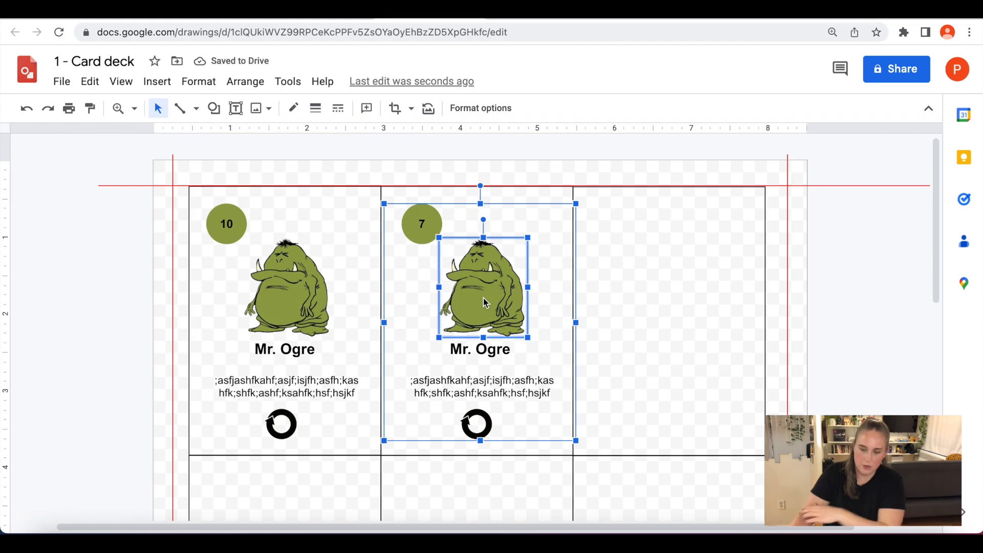
left_click(488, 351)
left_click(519, 379)
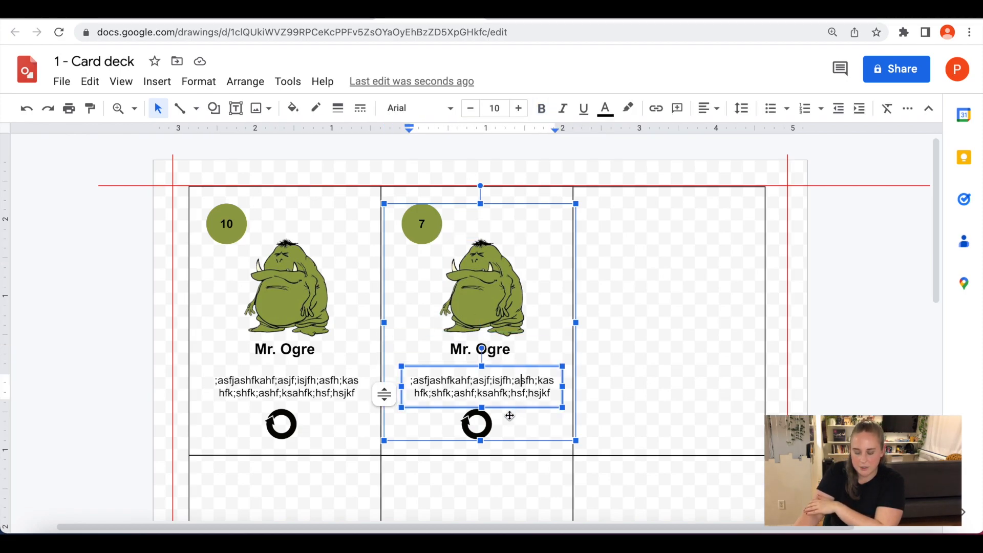
left_click(479, 424)
left_click(107, 335)
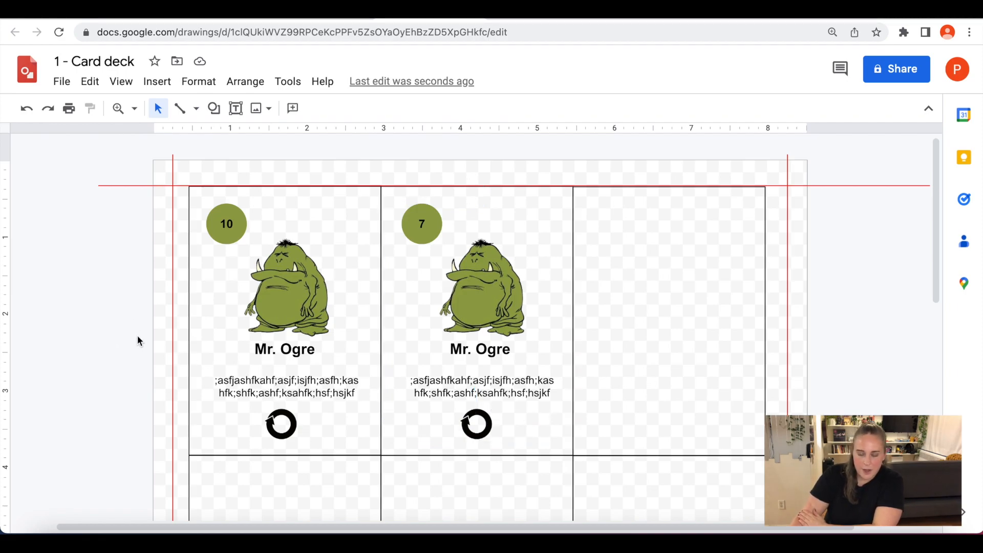
Step: Duplicate the second card's grouped contents and place the copy in the third card of the top row
left_click(486, 298)
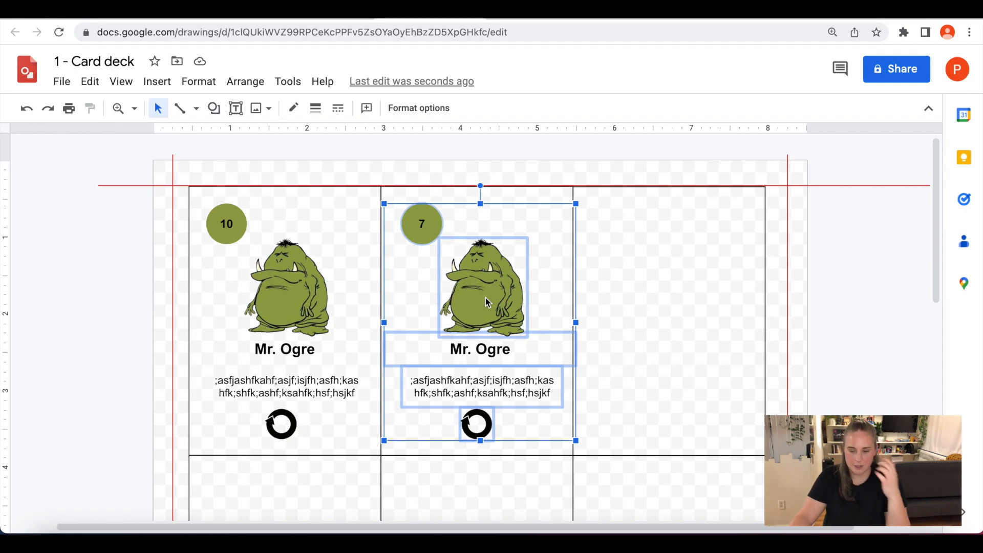
key("ctrl+d")
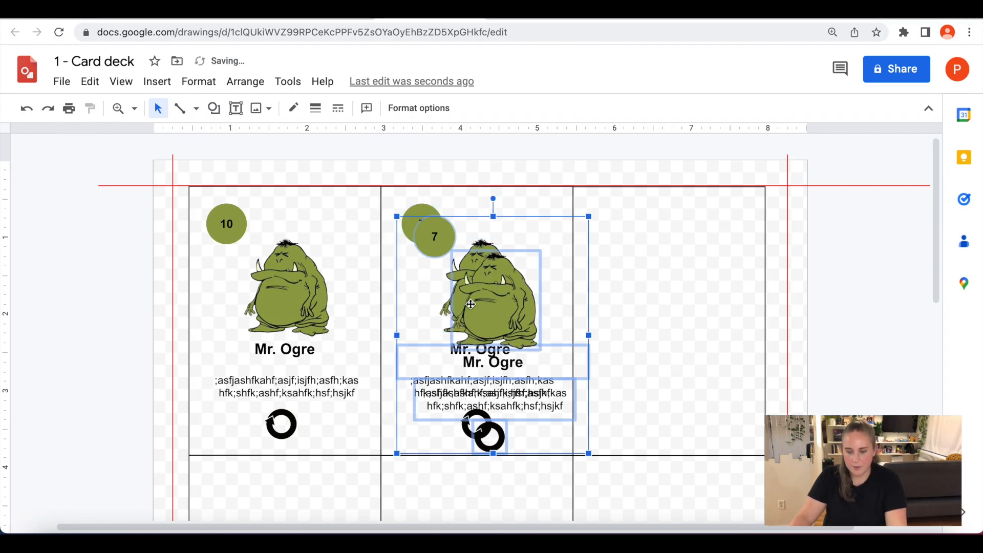
left_click_drag(553, 306, 670, 307)
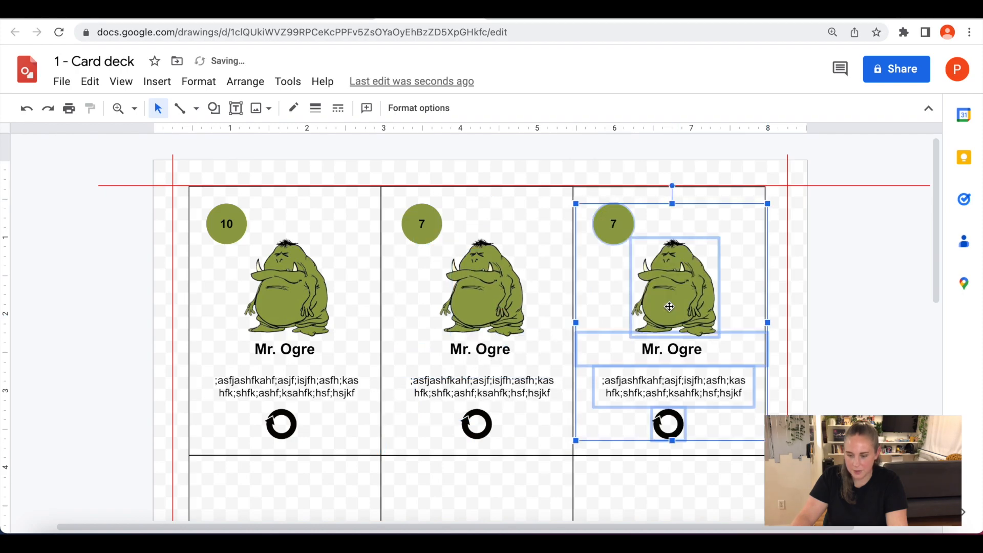
left_click(832, 290)
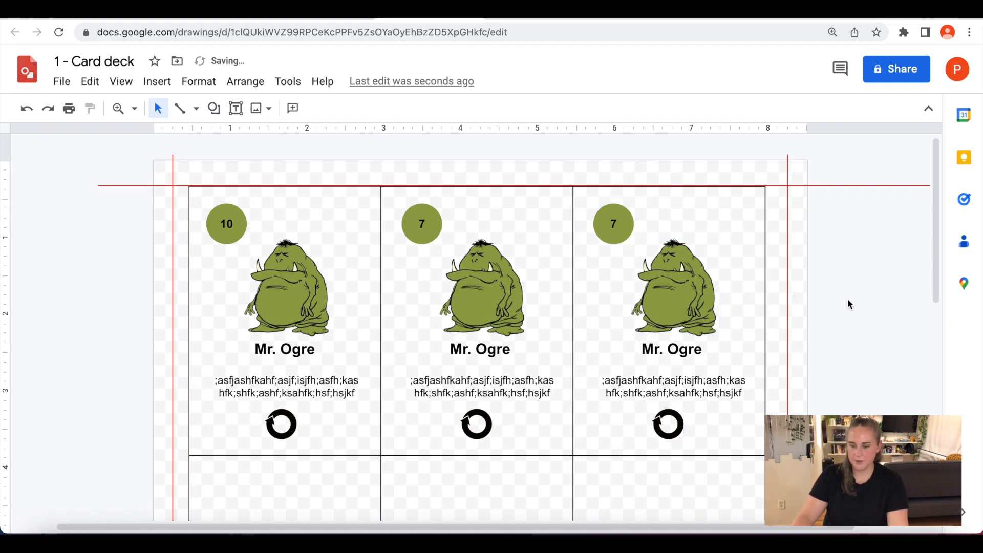
key("alt+super+minus")
left_click_drag(935, 242, 926, 330)
left_click(593, 174)
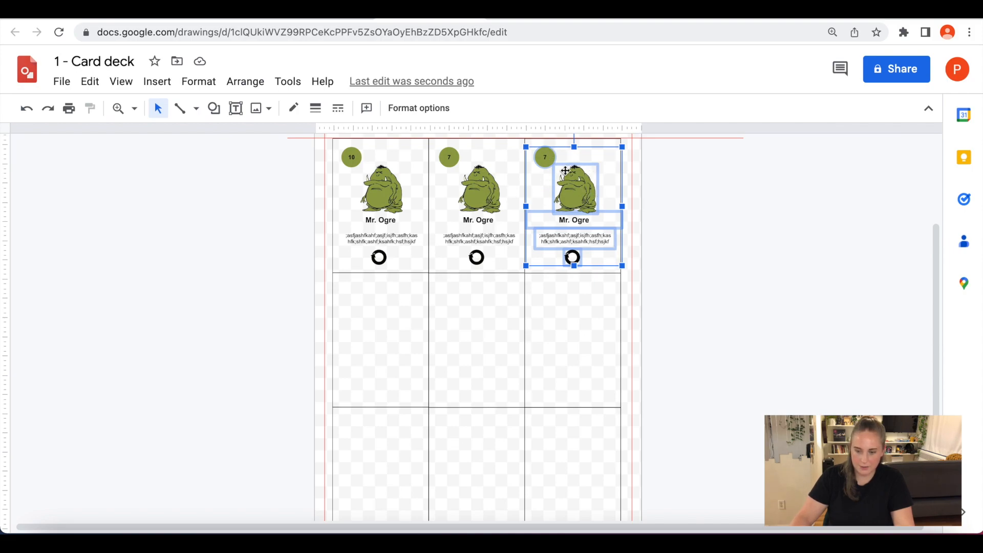
left_click(481, 195, "shift")
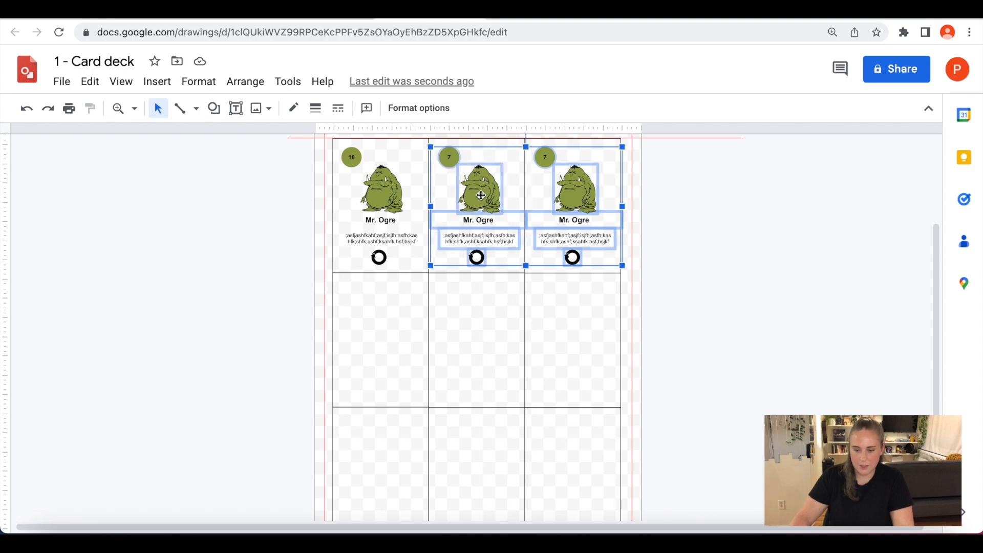
left_click(386, 198, "shift")
left_click(300, 163)
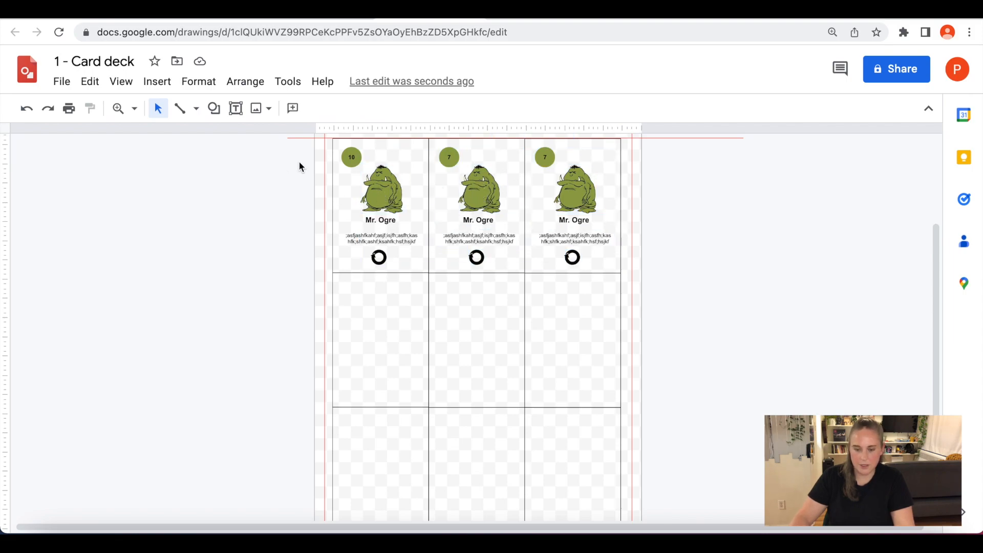
Step: Group the first card's circle, ogre, name, description and arrow icon, leaving out the grid and the red guide lines
left_click_drag(308, 153, 417, 256)
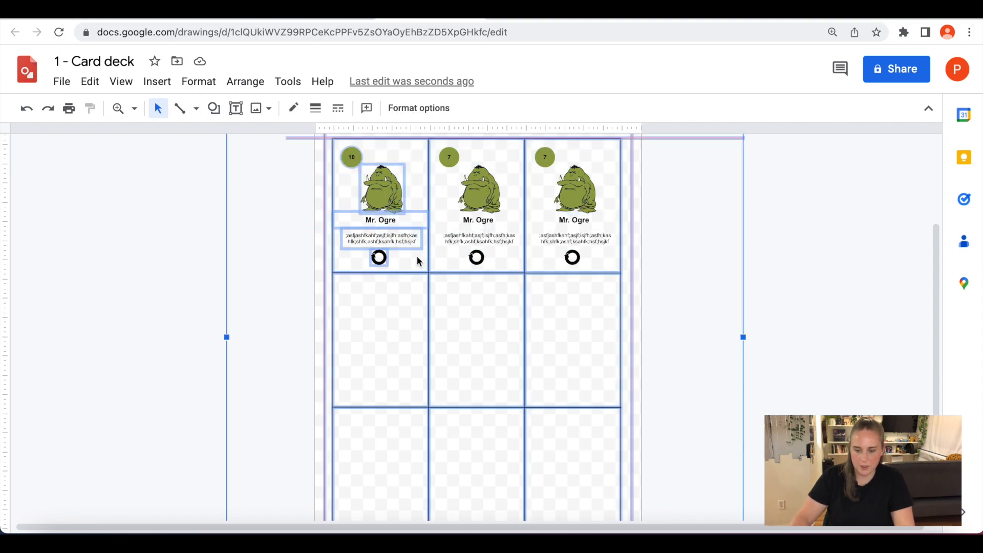
left_click(325, 289, "shift")
left_click(333, 294, "shift")
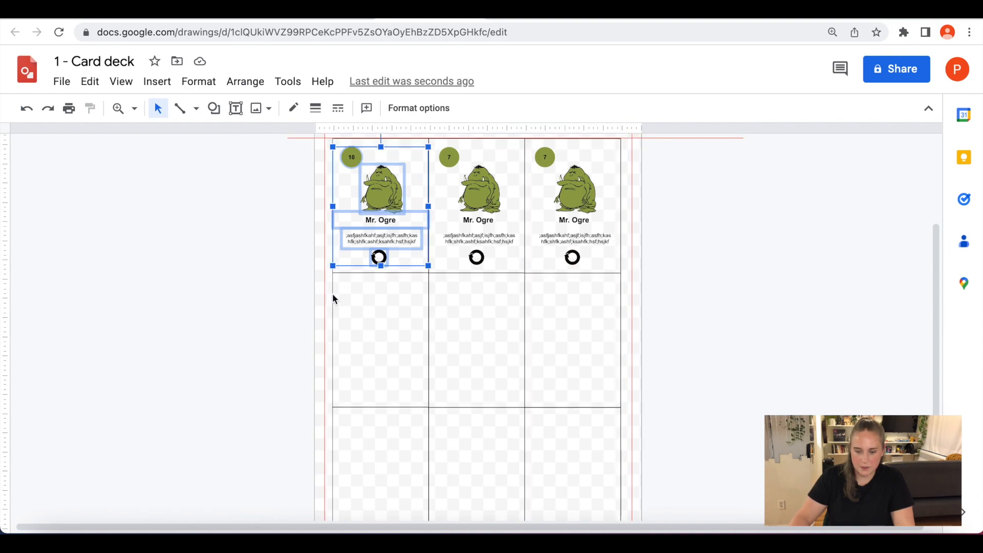
key("ctrl+alt+g")
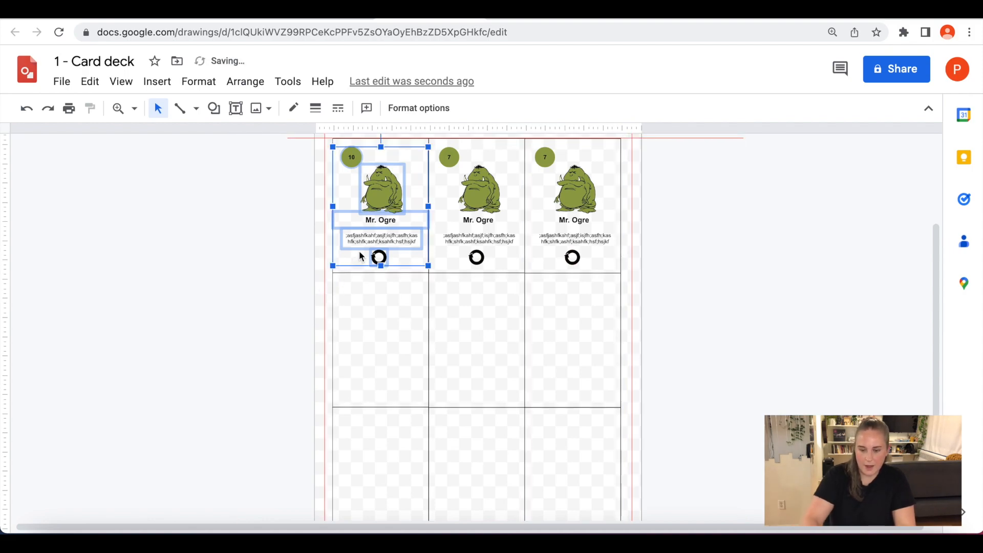
Step: Duplicate the three top-row card groups together and place the copies in the middle row of the grid
left_click(295, 164)
left_click(392, 201)
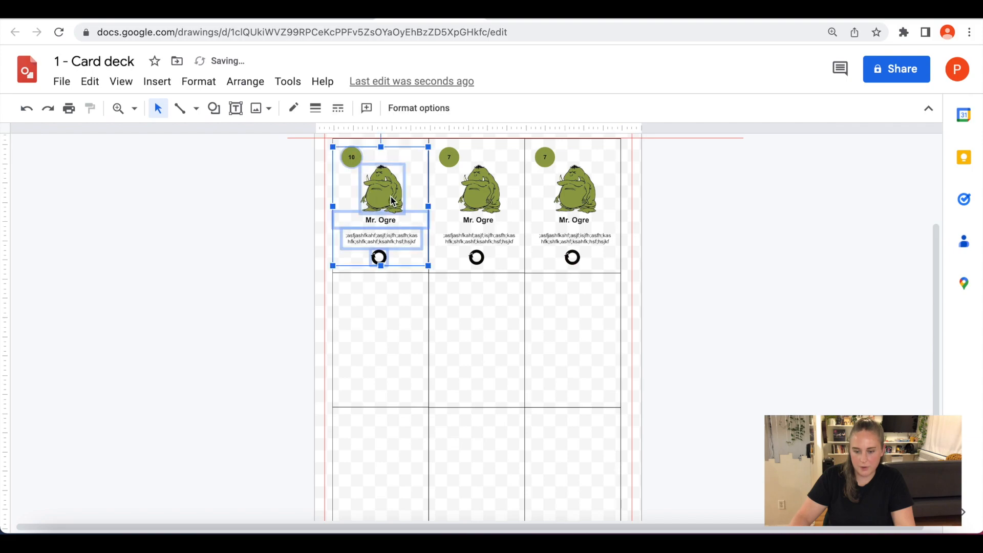
left_click(477, 207, "shift")
left_click(584, 196, "shift")
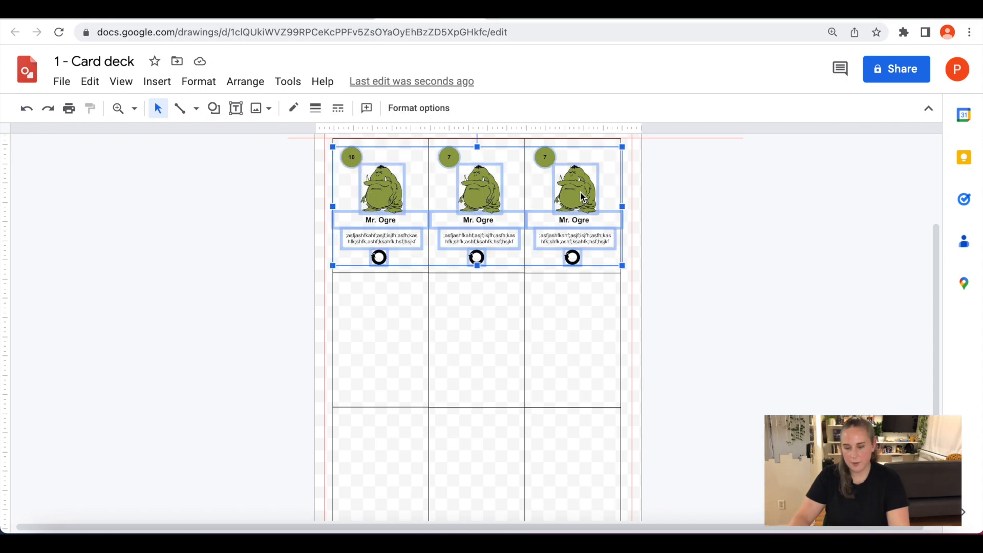
key("ctrl+d")
left_click_drag(485, 201, 481, 328)
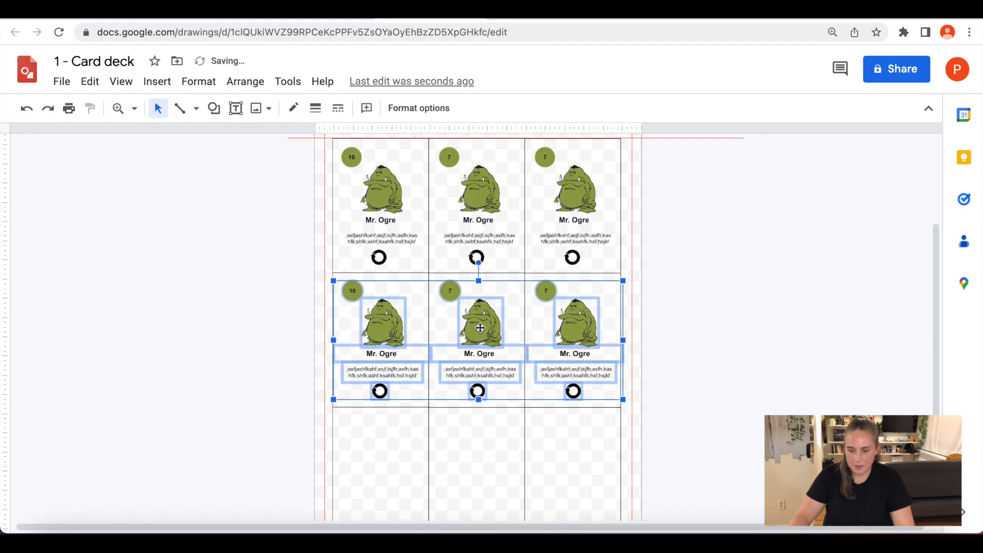
Step: Place another copy of the three card groups in the bottom row of the grid
left_click(697, 332)
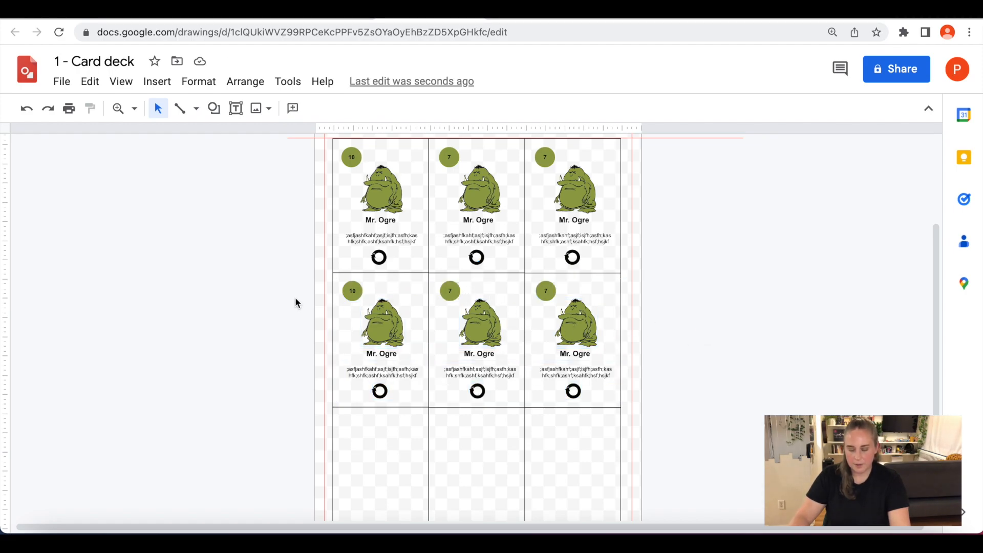
key("ctrl+v")
left_click_drag(481, 465, 484, 455)
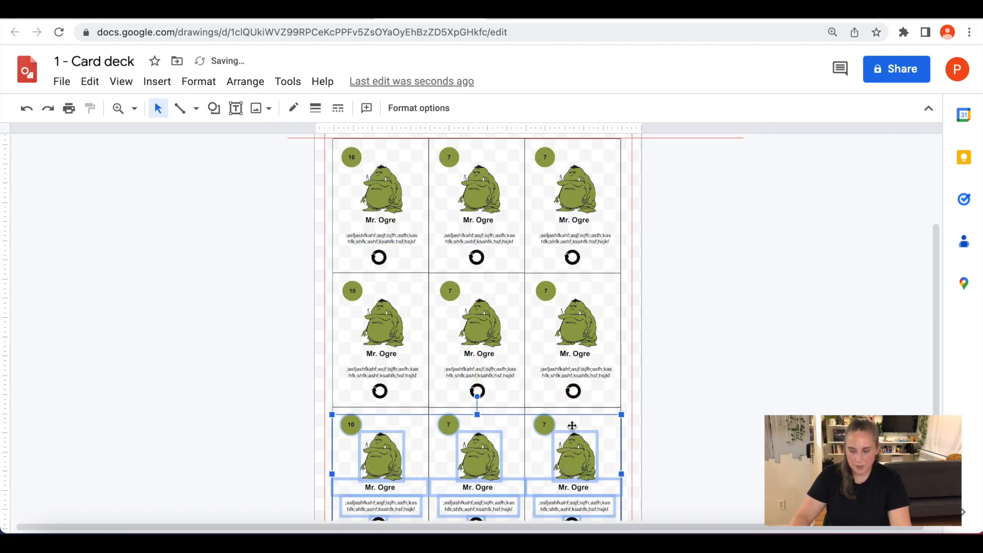
left_click(728, 325)
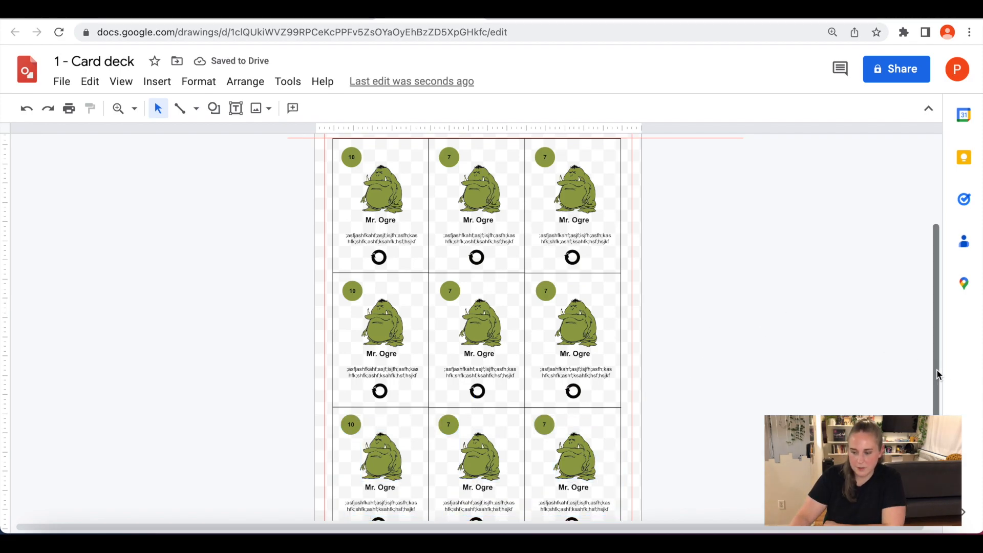
scroll(937, 375, "down", 1)
scroll(941, 365, "up", 2)
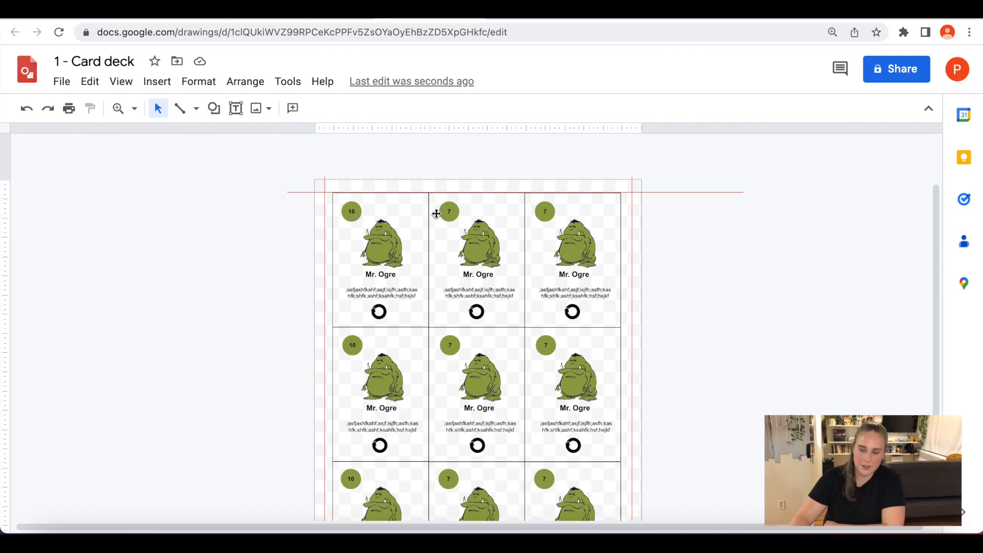
Step: Open the circle number of each top-row card for editing in turn
double_click(352, 211)
double_click(449, 212)
double_click(545, 212)
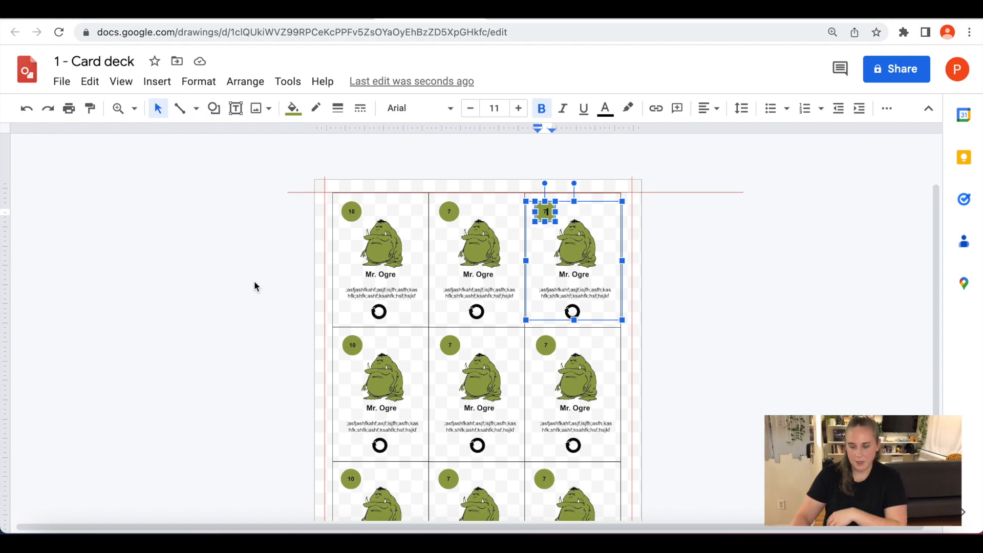
left_click(483, 242)
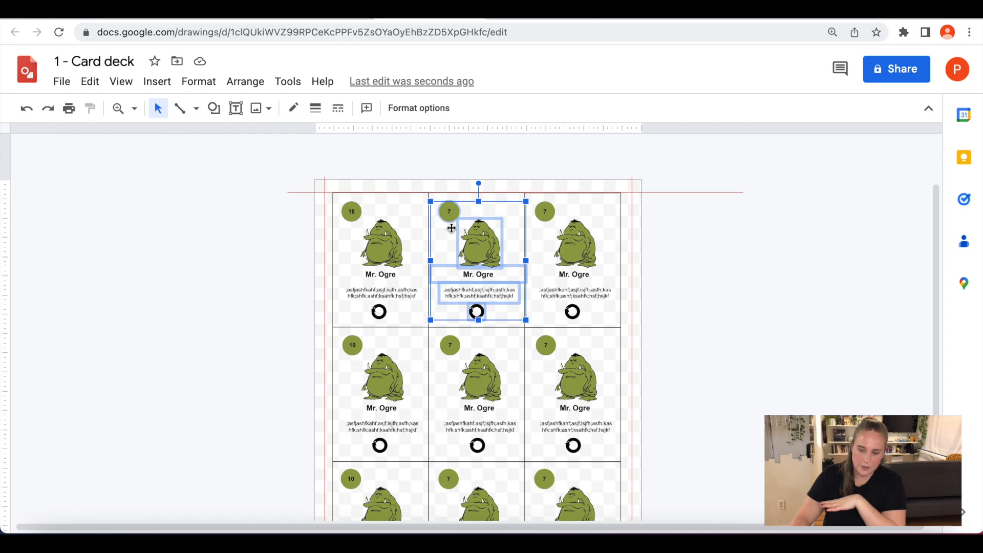
left_click(486, 245)
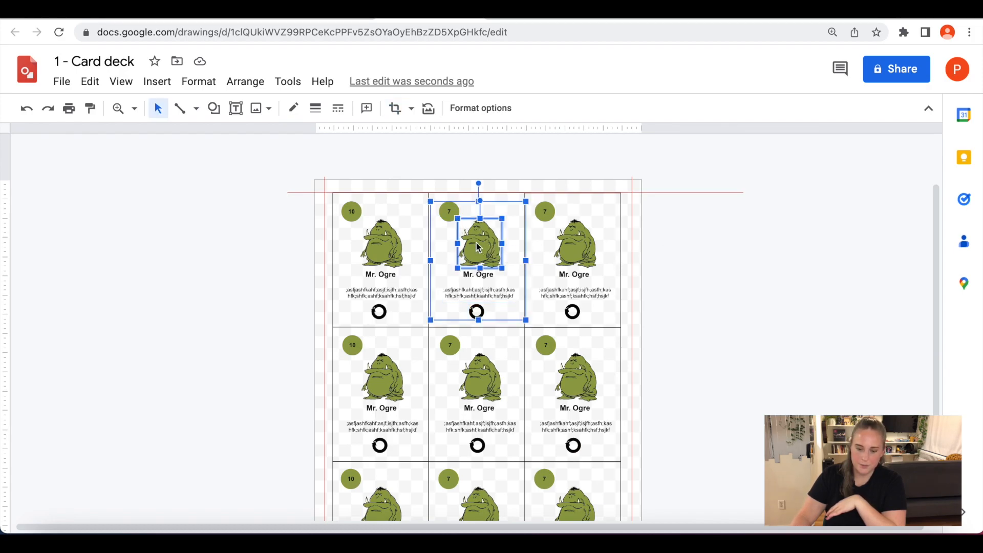
left_click(686, 259)
left_click(480, 250)
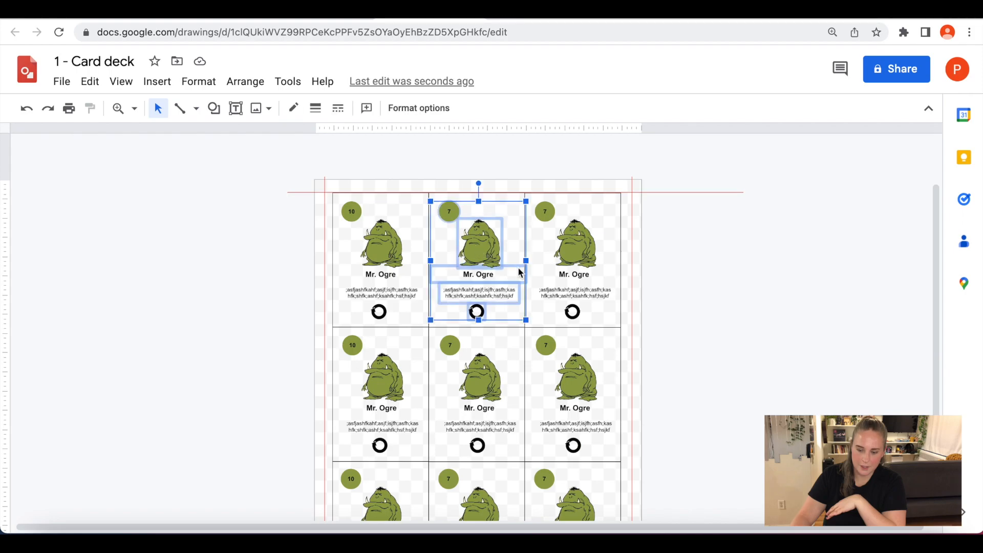
left_click(481, 245)
left_click(685, 245)
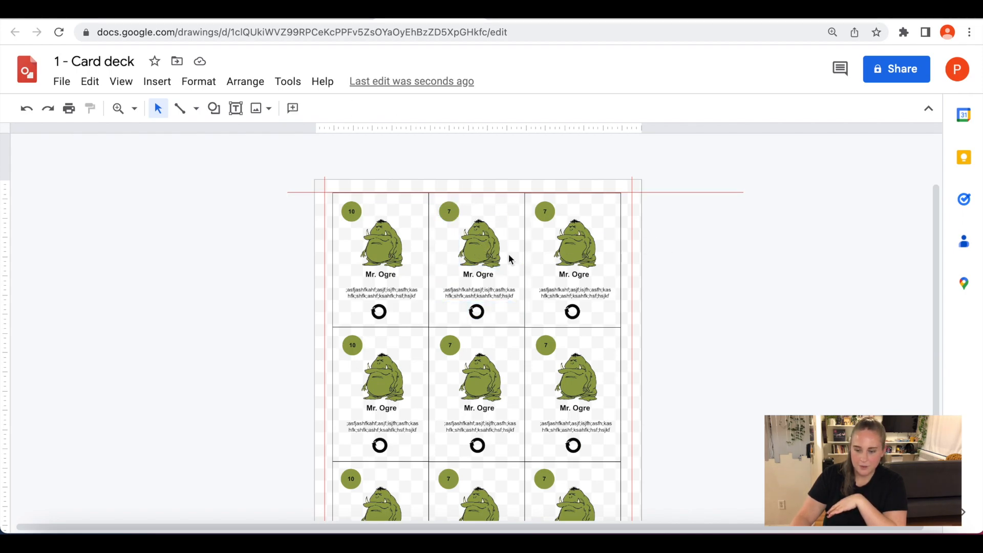
double_click(479, 243)
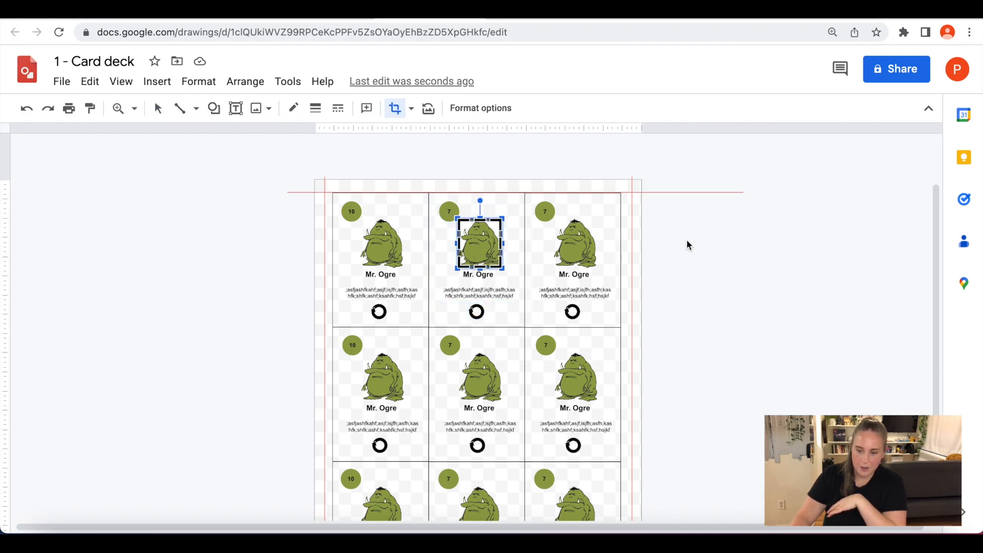
key("Escape")
left_click(716, 251)
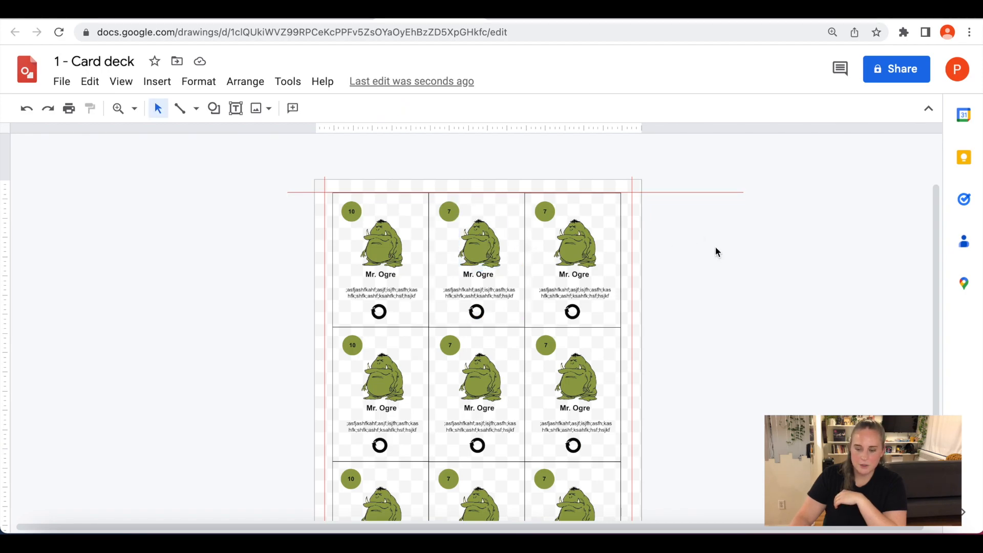
Step: Delete only the ogre image from the second card in the top row, keeping the rest of its group
left_click(488, 242)
left_click(489, 242)
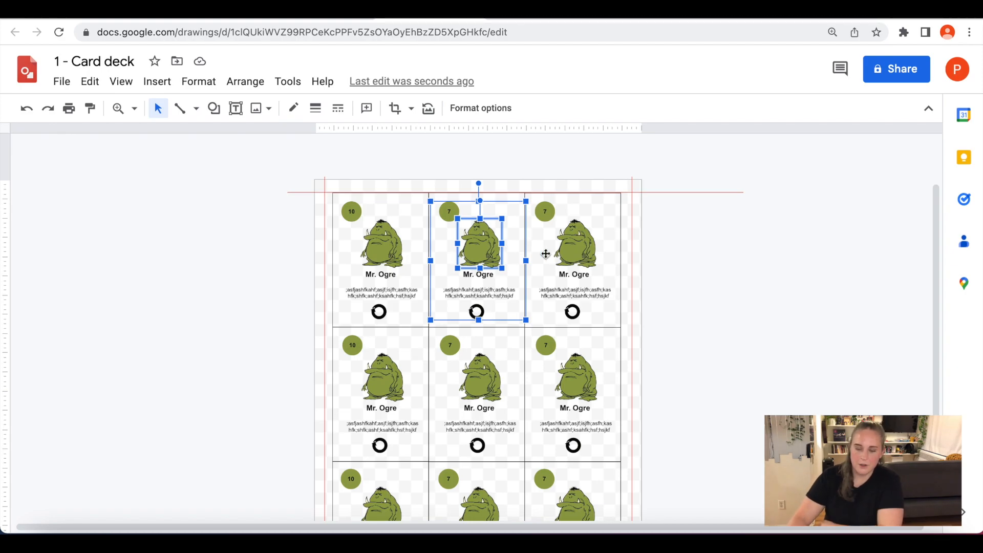
key("Delete")
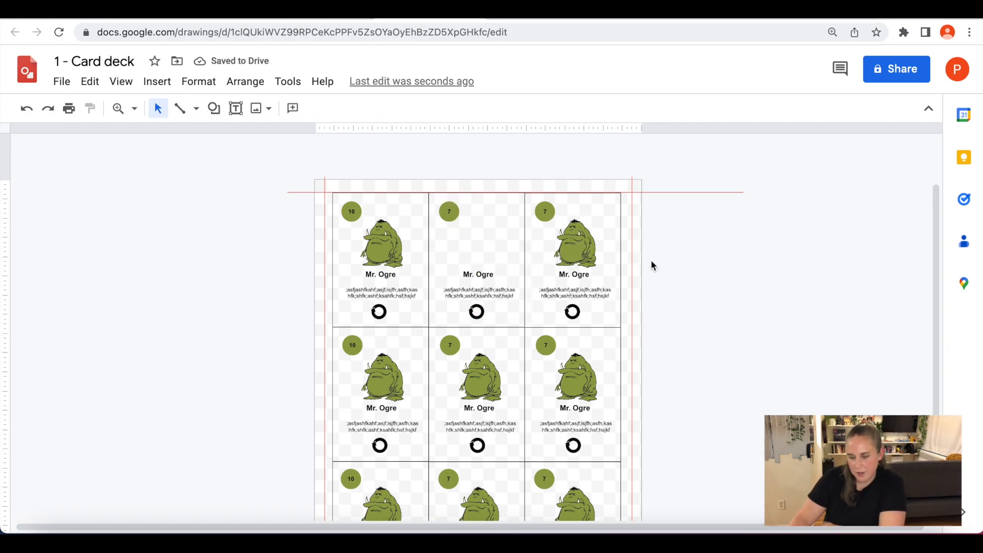
Step: Select the second top-row card's circle number, description text and arrow icon in turn, and clear the selection
double_click(450, 211)
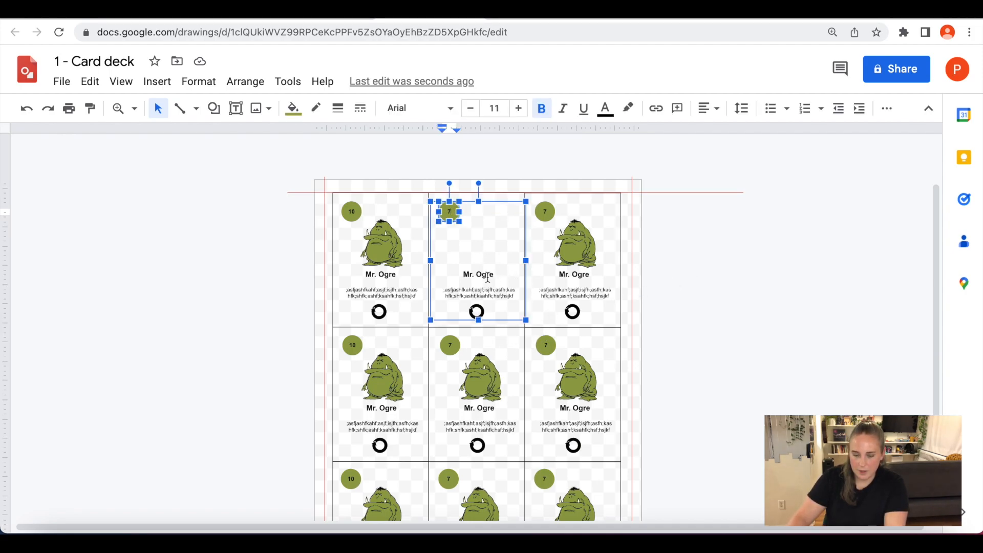
left_click(490, 300)
left_click(477, 313)
left_click(755, 299)
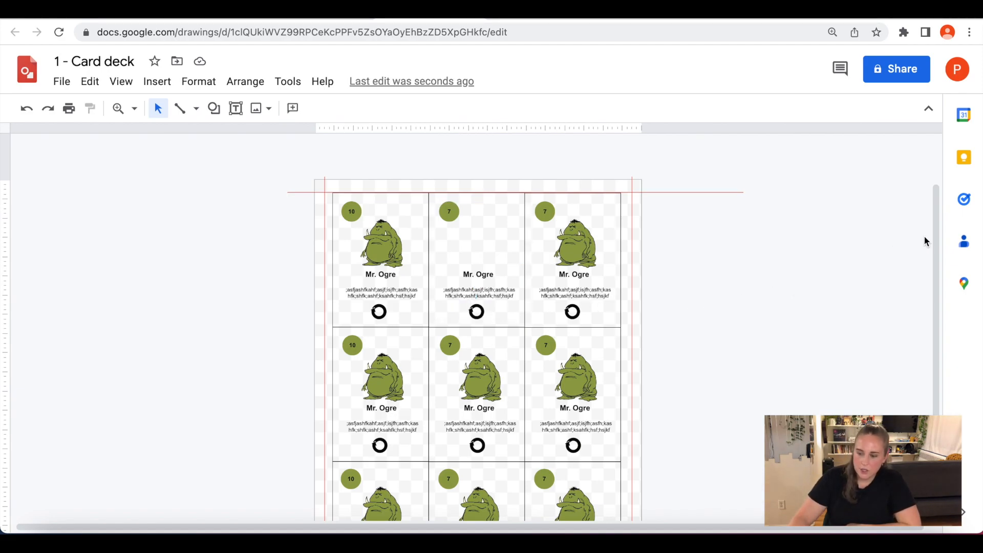
Step: Check how the whole card sheet looks in the print preview, and close it without printing
left_click_drag(936, 240, 935, 287)
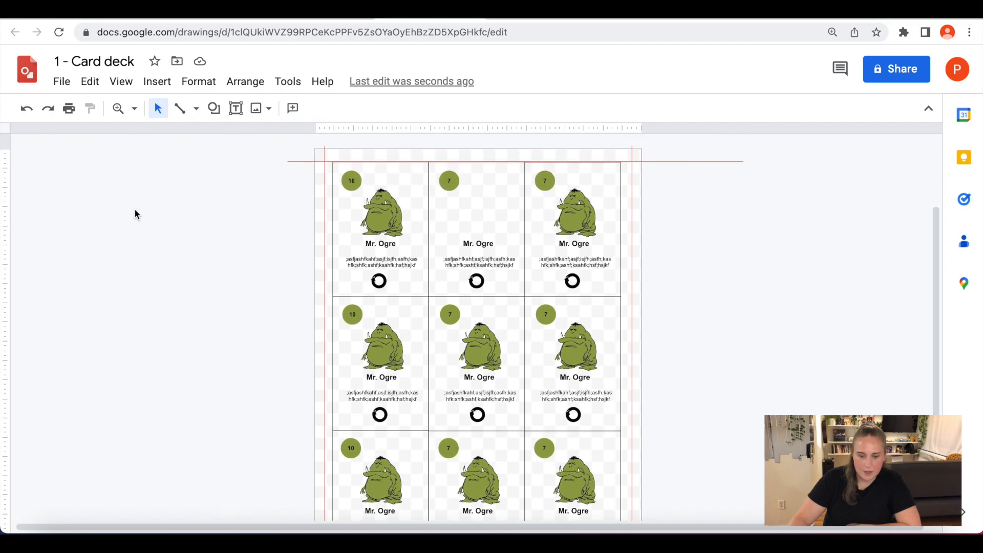
left_click(62, 83)
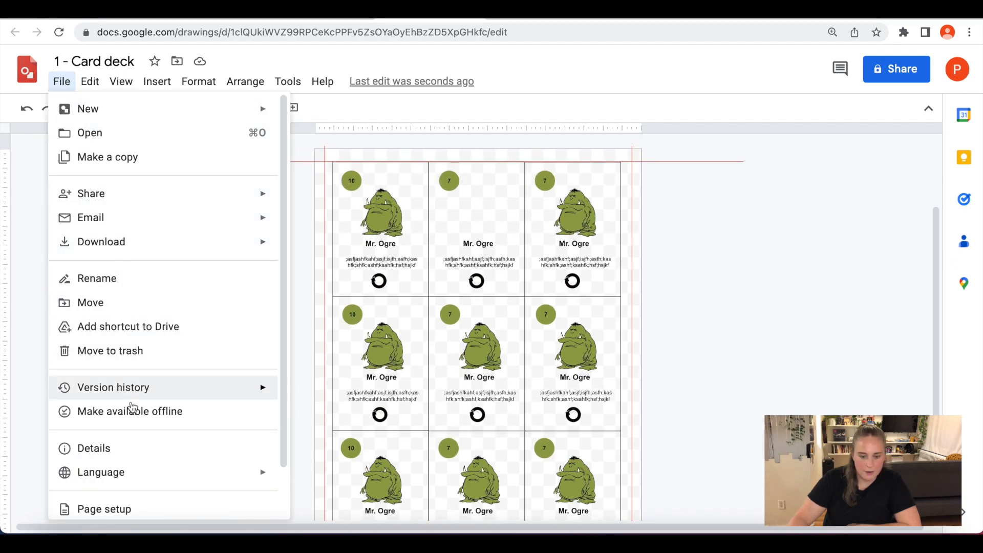
scroll(132, 496, "down", 1)
left_click(132, 500)
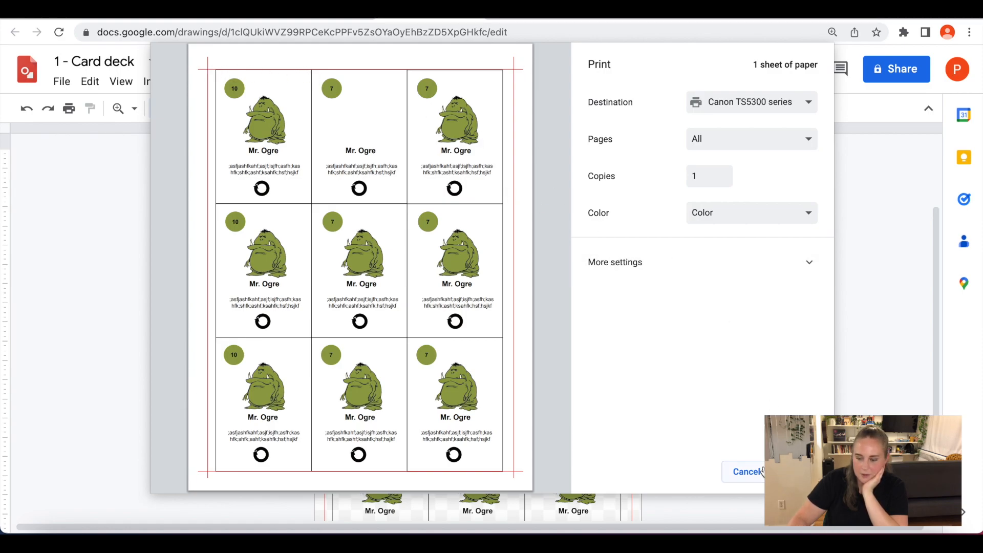
left_click(746, 471)
Step: Move the group of red guide lines off the page, entirely outside its left edge
left_click(625, 203)
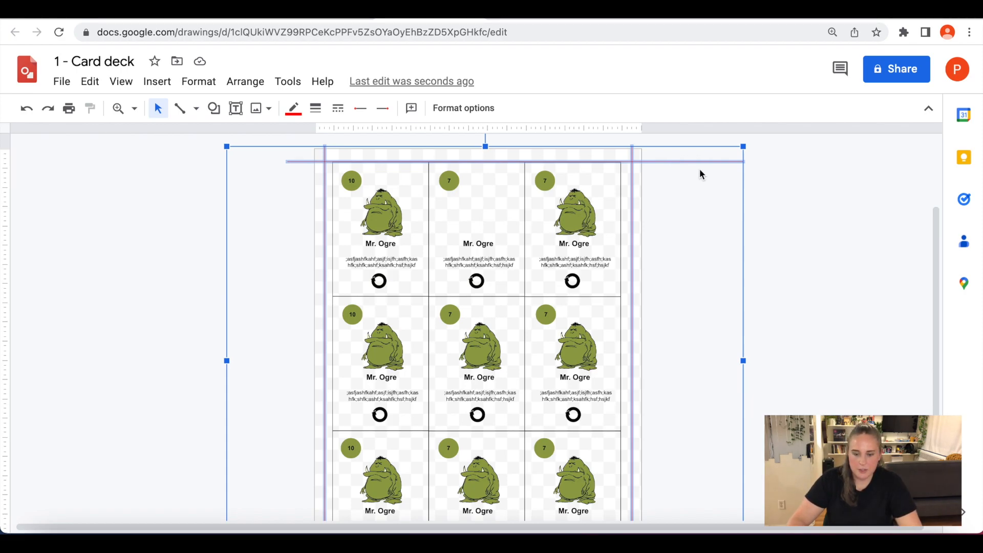
left_click_drag(707, 162, 191, 161)
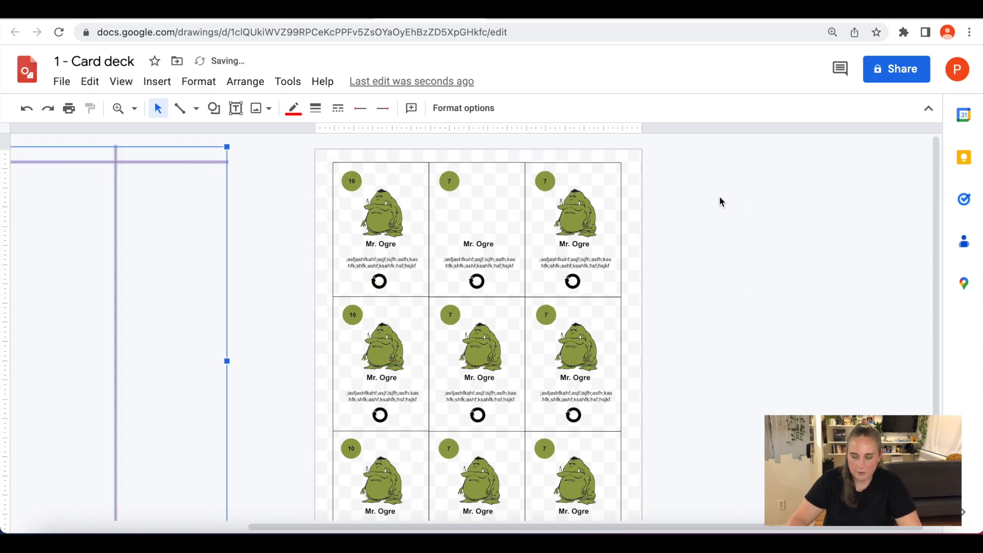
left_click(751, 200)
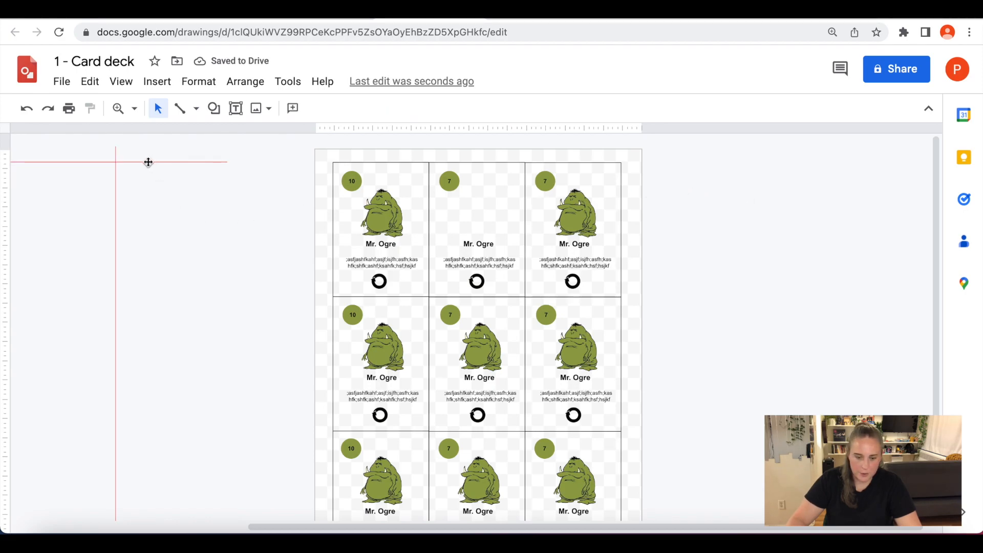
Step: Try moving the red guide-line group back over the card grid, and undo that move
left_click_drag(148, 162, 700, 160)
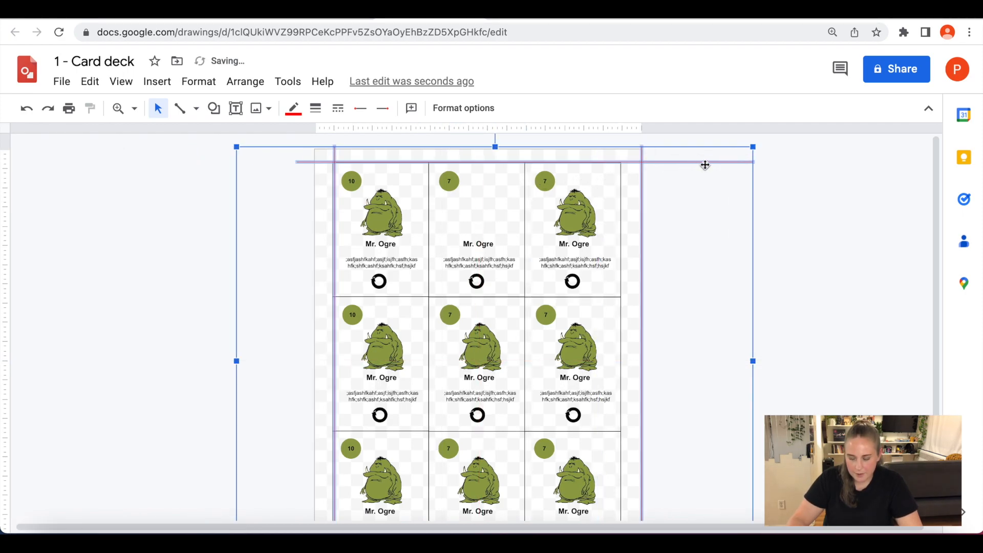
key("super+z")
key("super+z")
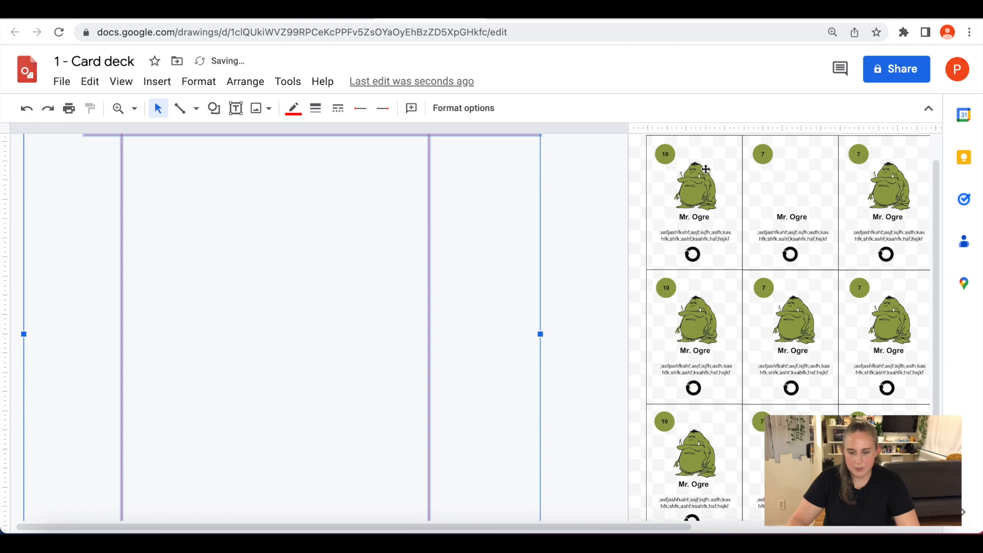
left_click(593, 420)
Step: Open the print preview of the card sheet and examine the additional settings for paper size, scale and two-sided printing
left_click_drag(536, 526, 738, 525)
key("super+p")
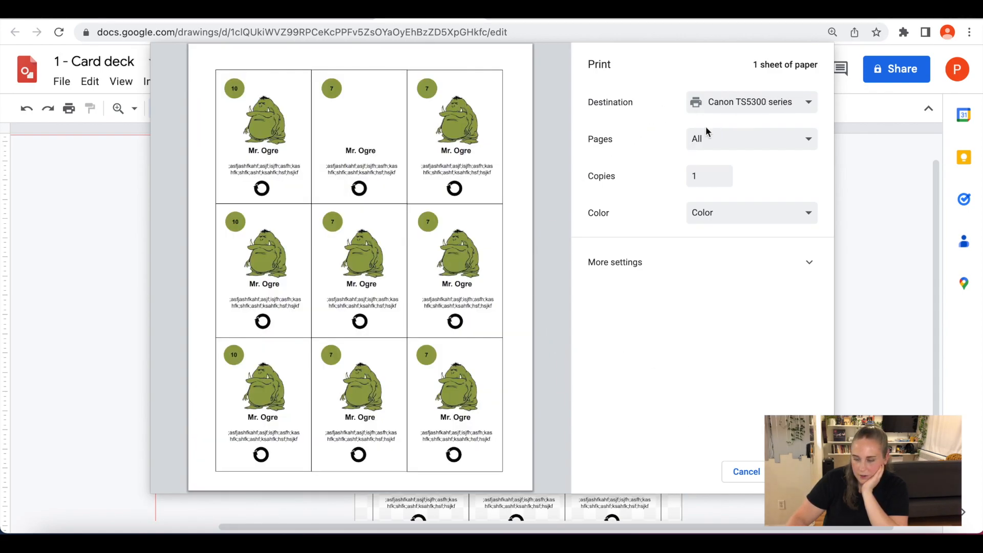
left_click(808, 265)
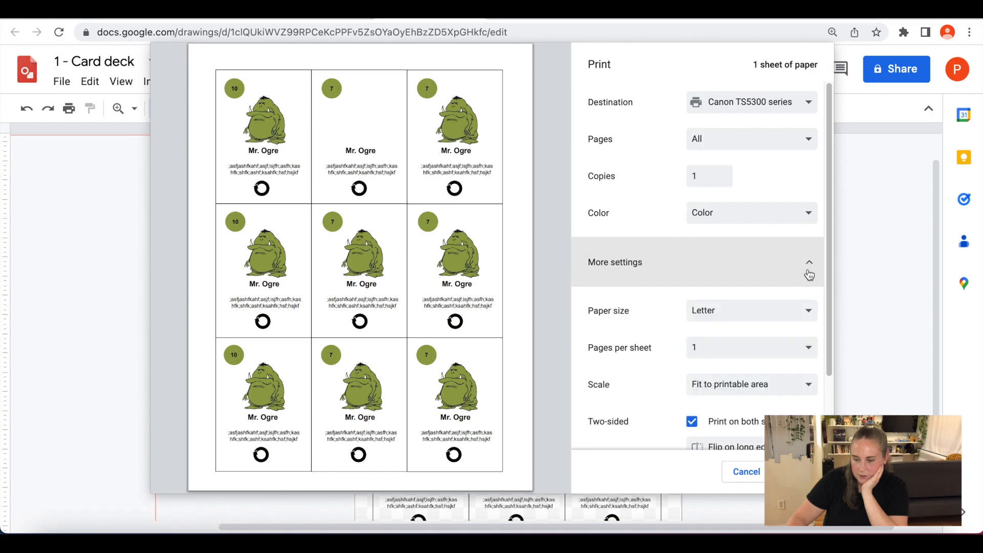
scroll(825, 271, "down", 1)
scroll(827, 281, "down", 2)
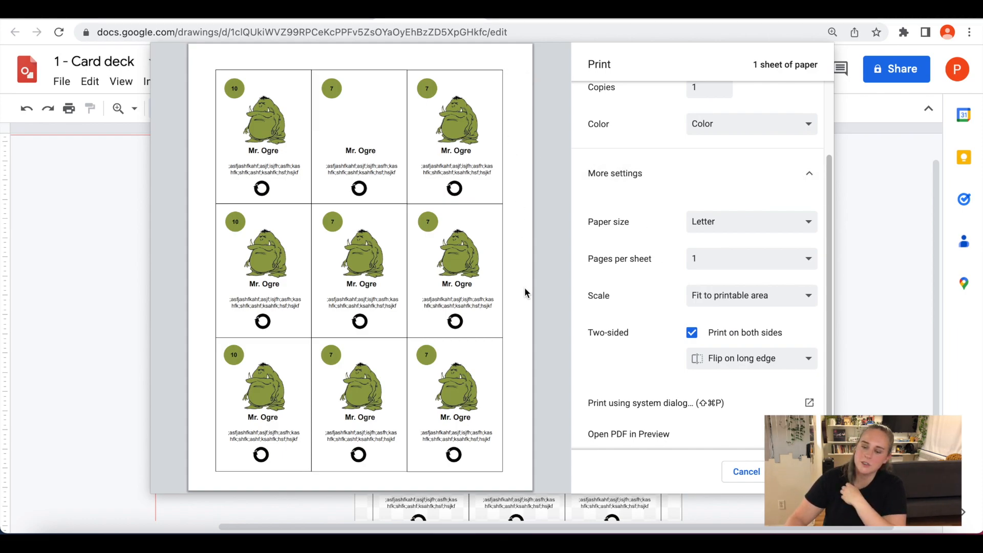
Step: Preview the card sheet at a custom print scale of 100, and close the print preview without printing
left_click(799, 302)
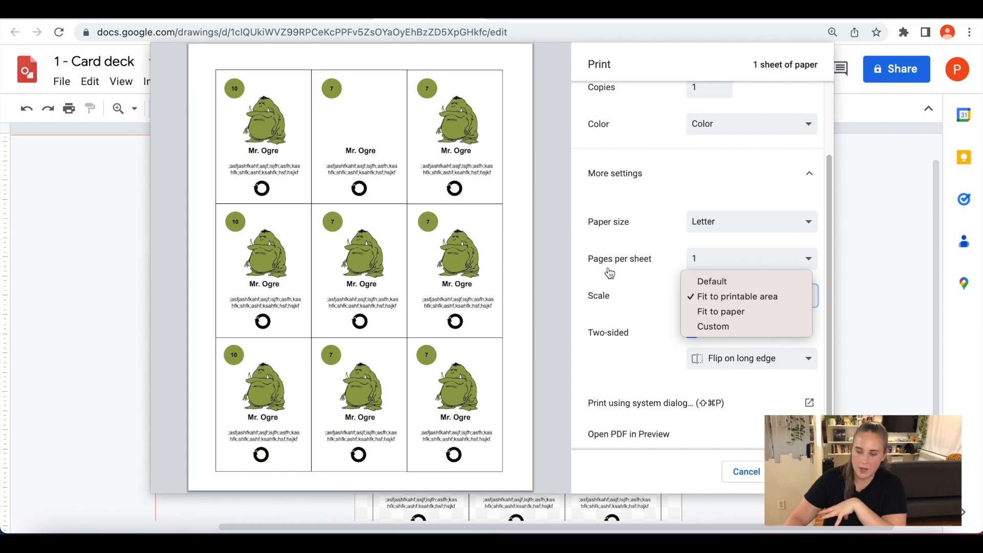
left_click(634, 295)
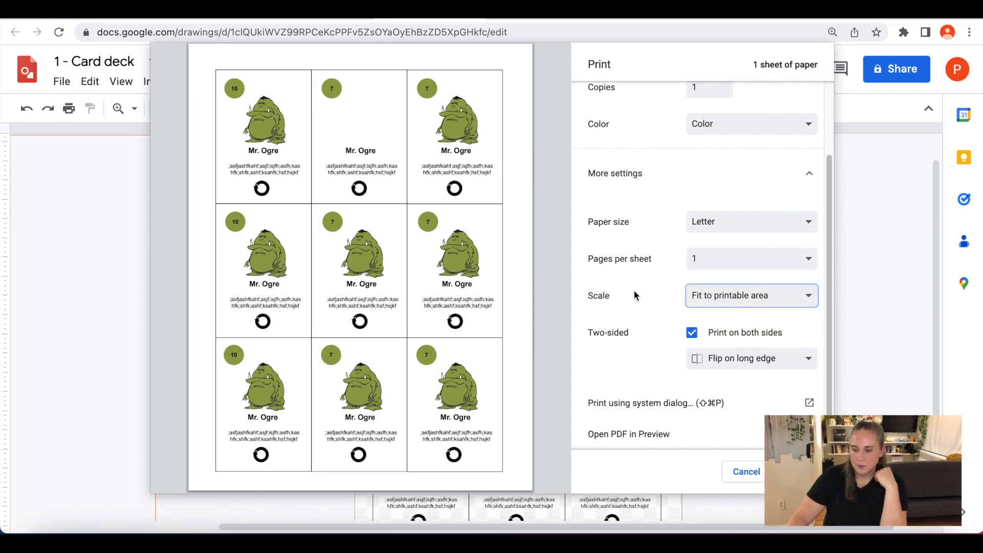
left_click(809, 299)
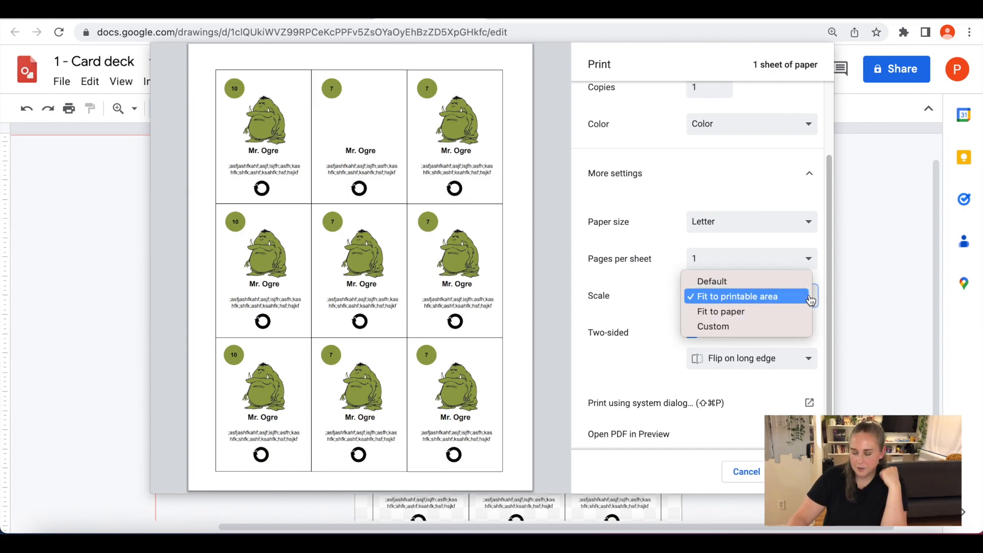
left_click(736, 327)
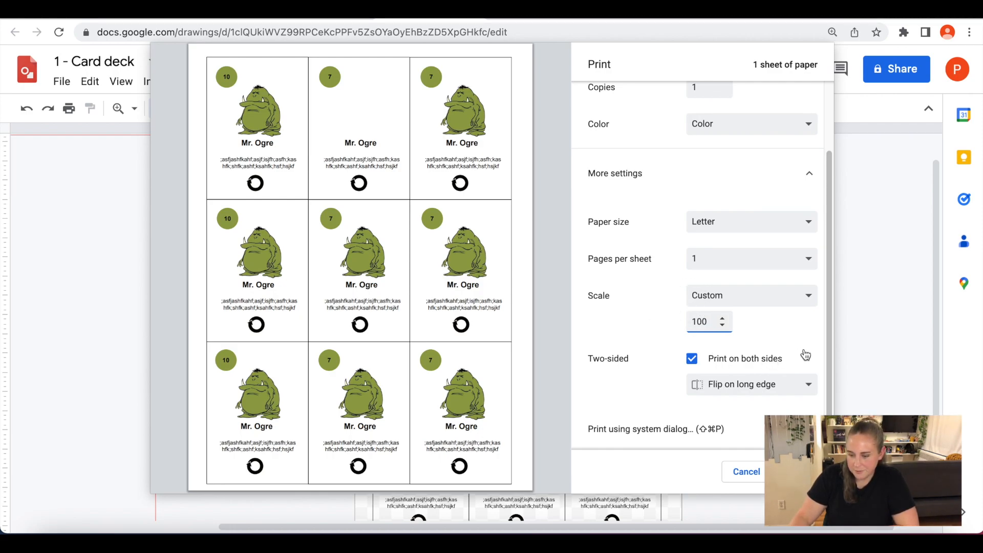
scroll(826, 340, "down", 1)
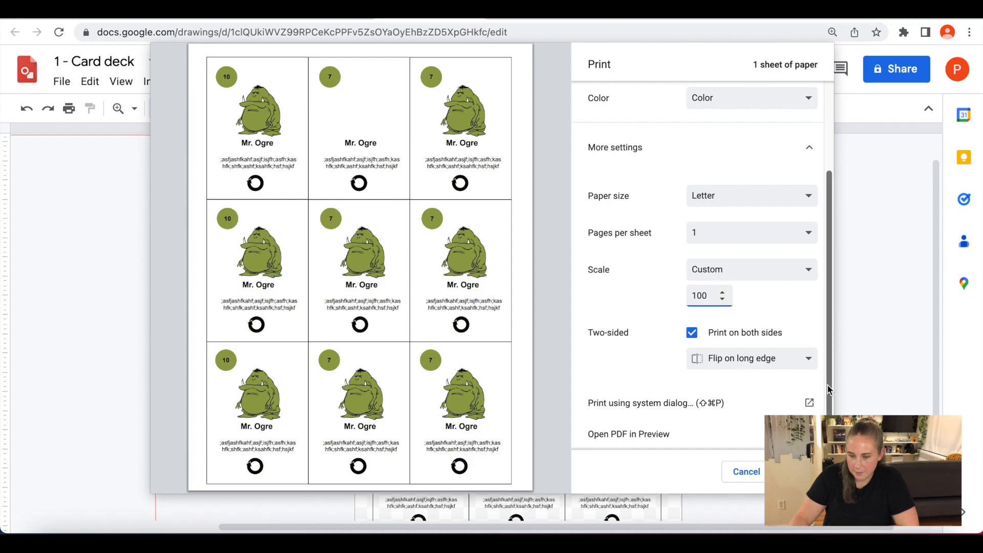
left_click_drag(828, 385, 830, 279)
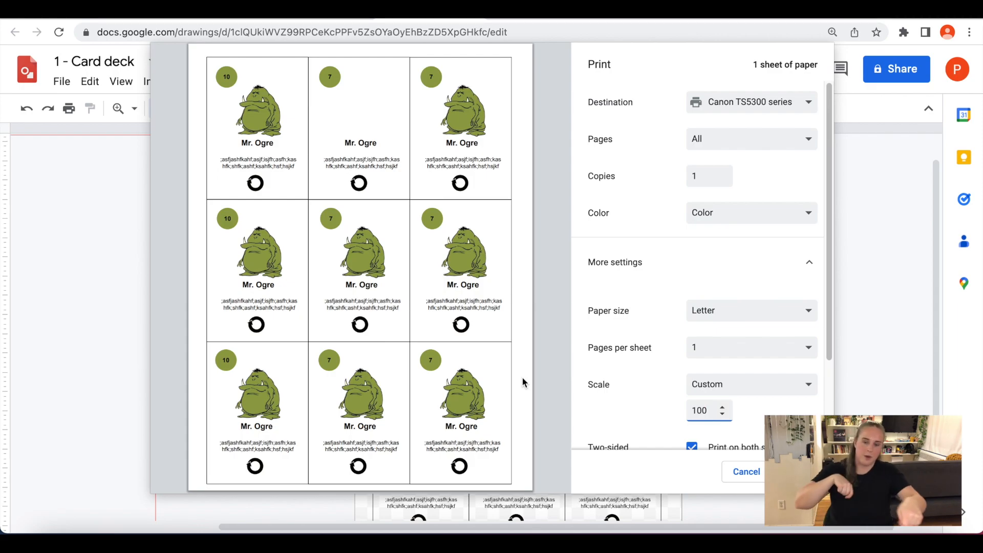
key("Escape")
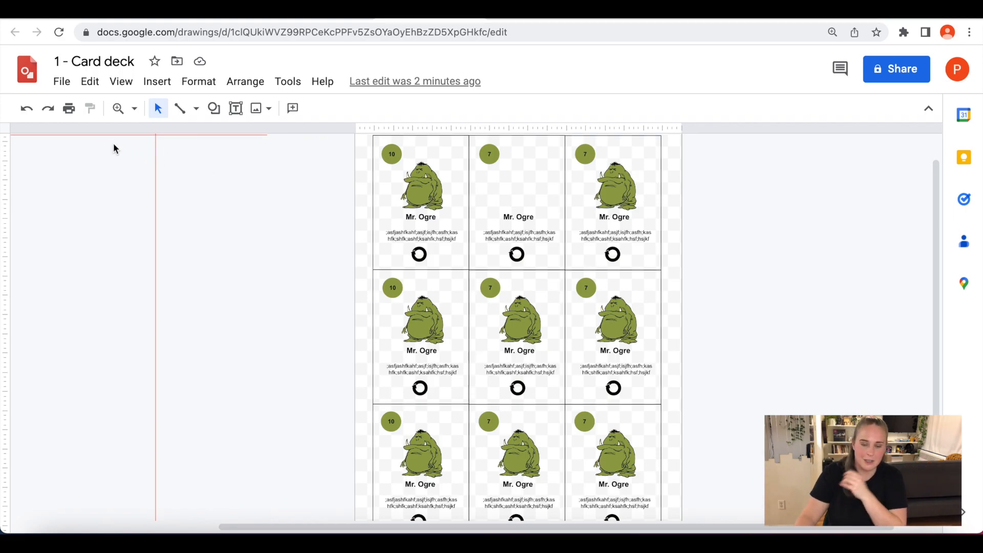
Step: Make a copy of the card deck drawing named "2 - Card deck" in the New game #1 folder
left_click(61, 82)
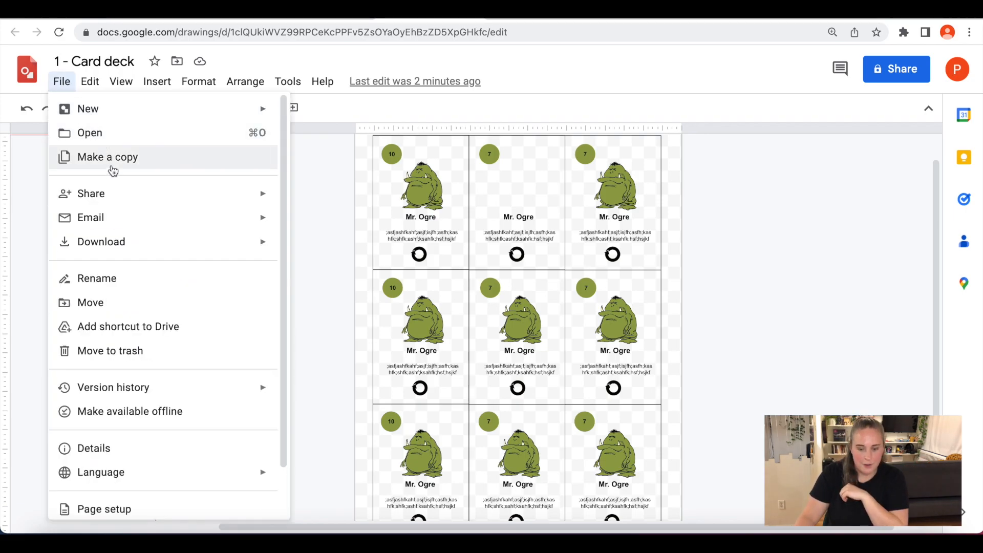
left_click(112, 165)
left_click(476, 227)
left_click_drag(427, 227, 364, 222)
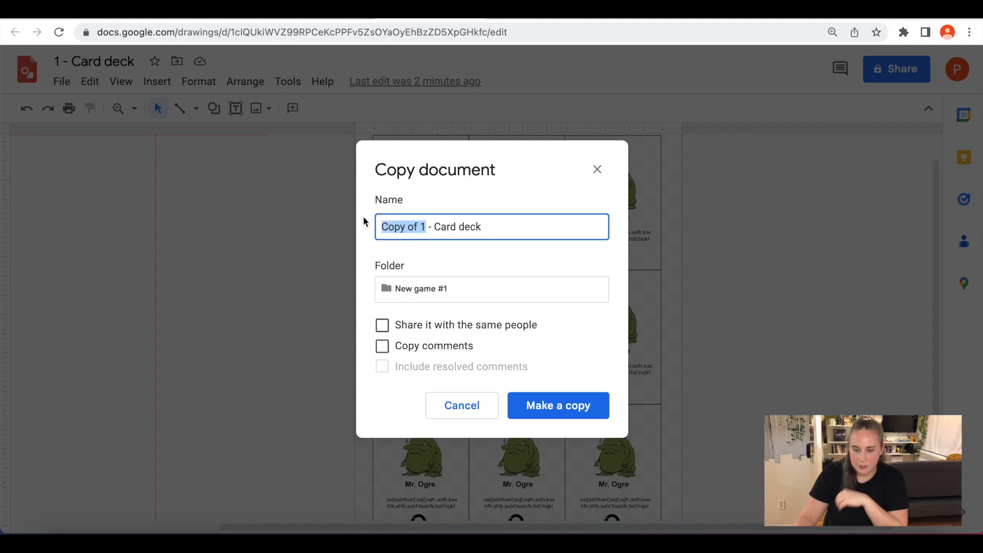
type("2")
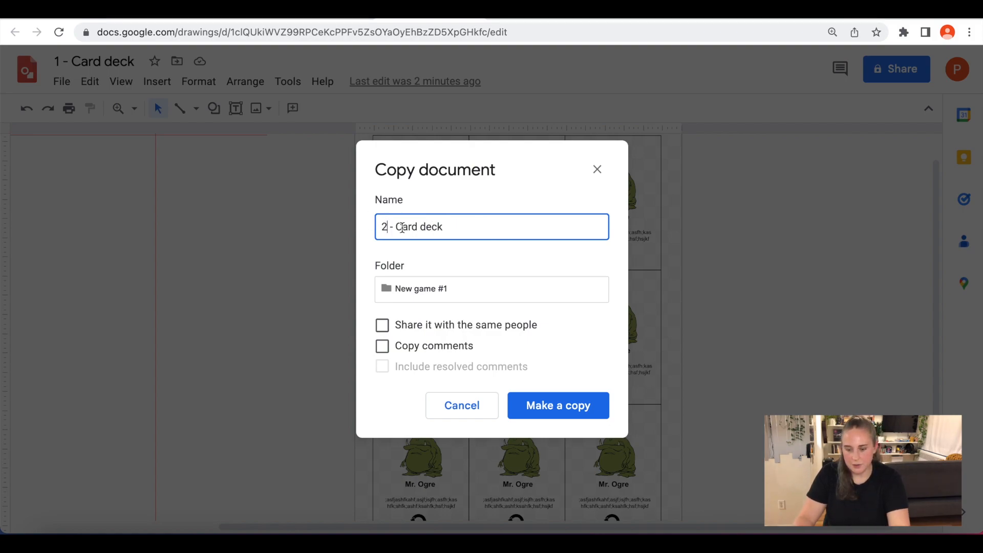
left_click(558, 406)
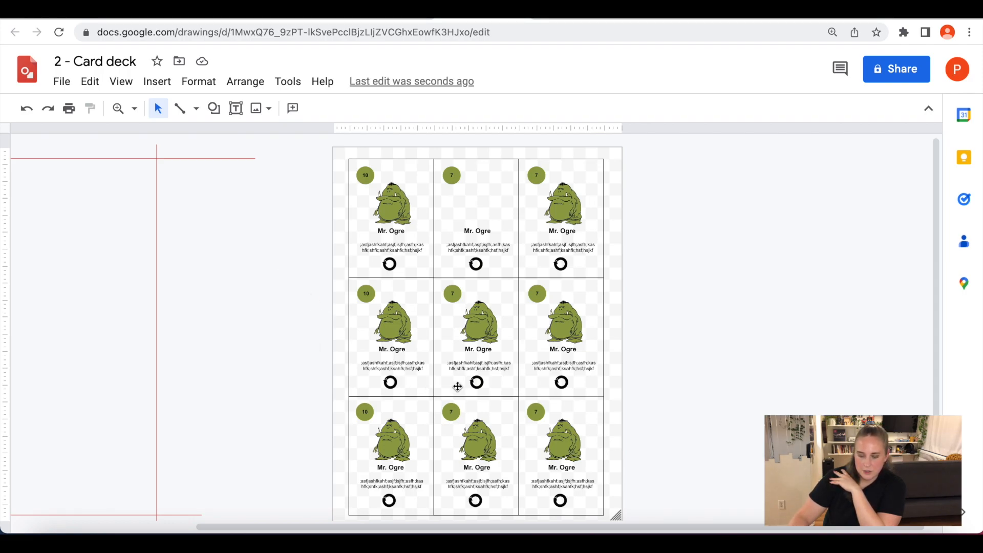
left_click(495, 369)
left_click(571, 367)
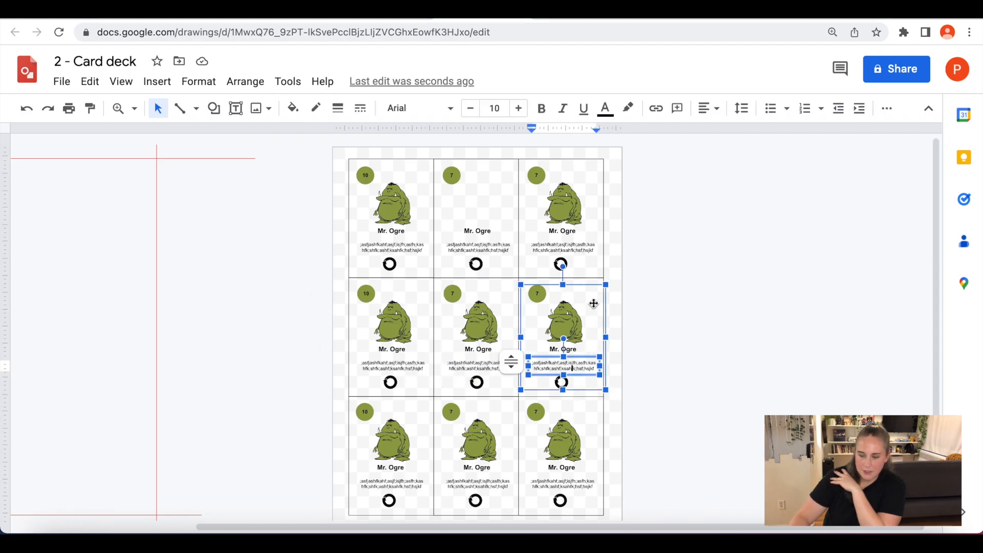
left_click(577, 251)
left_click(470, 246)
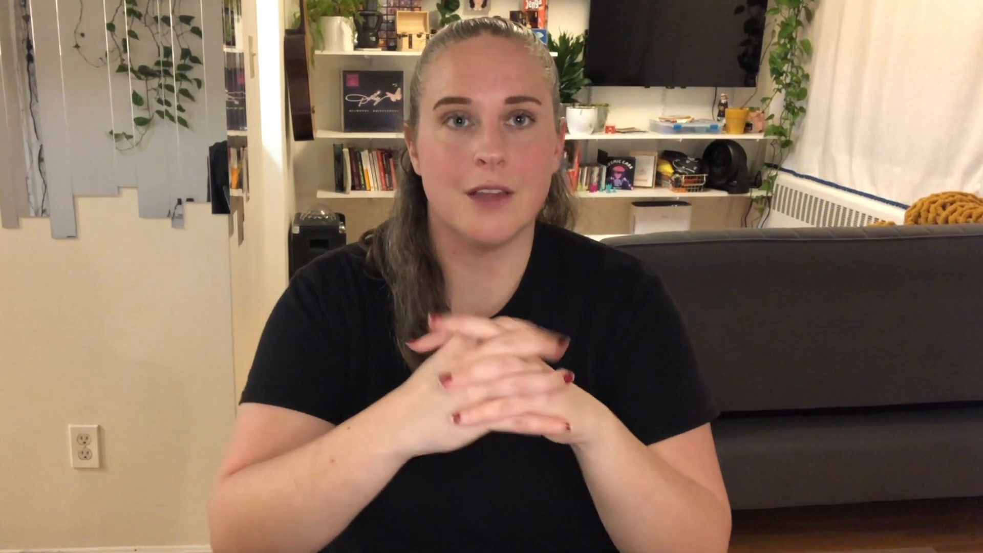